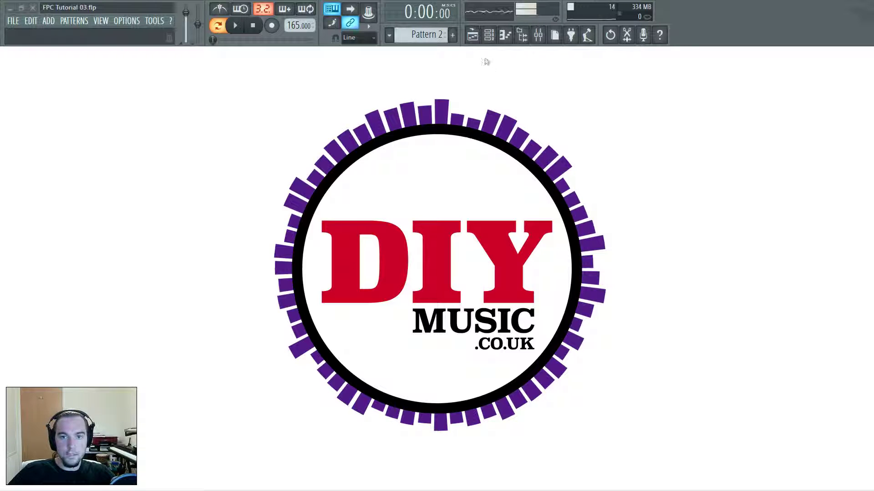
- Open the Channel rack and the FPC Kit channel's plugin window, and arrange the two windows apart from each other
click(489, 35)
click(116, 107)
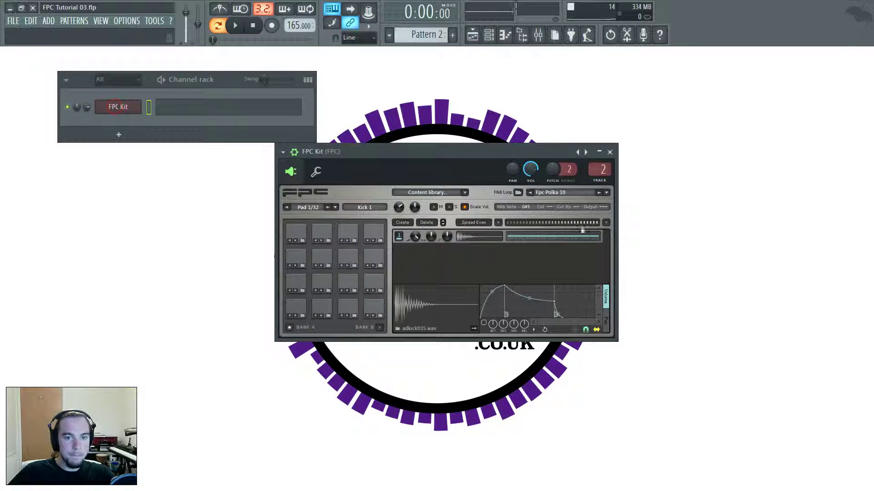
drag(448, 145, 435, 169)
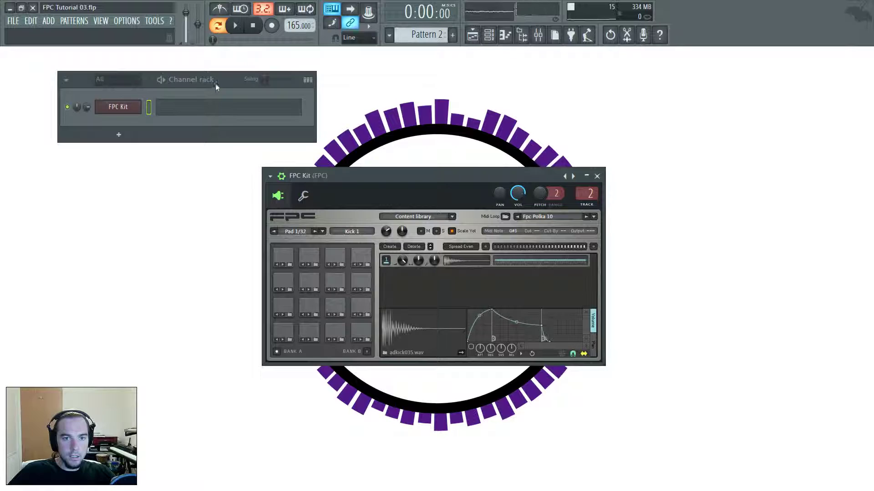
drag(215, 84, 275, 77)
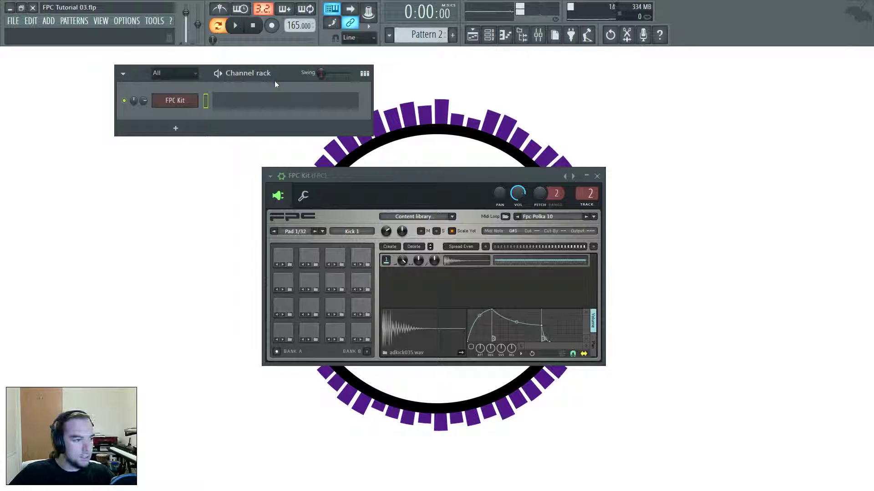
drag(387, 177, 378, 178)
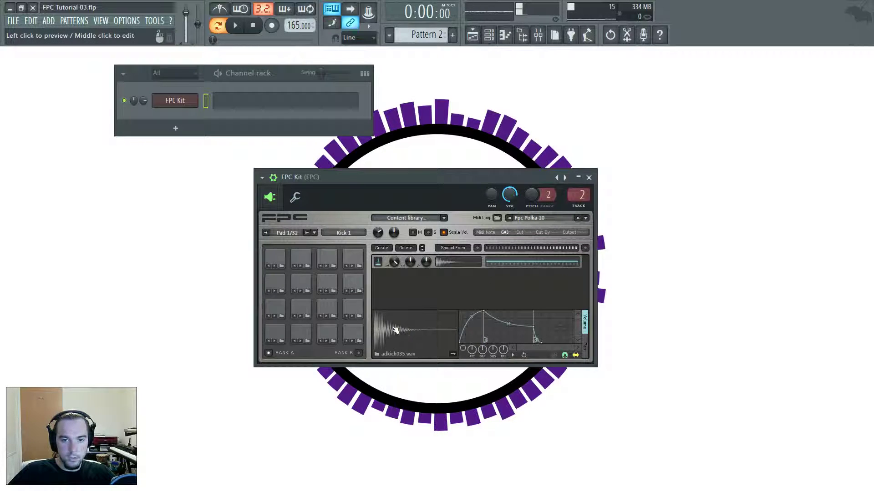
- Preview the adkick035.wav sample and audition the Kick 1 and Kick 2 pads
click(451, 328)
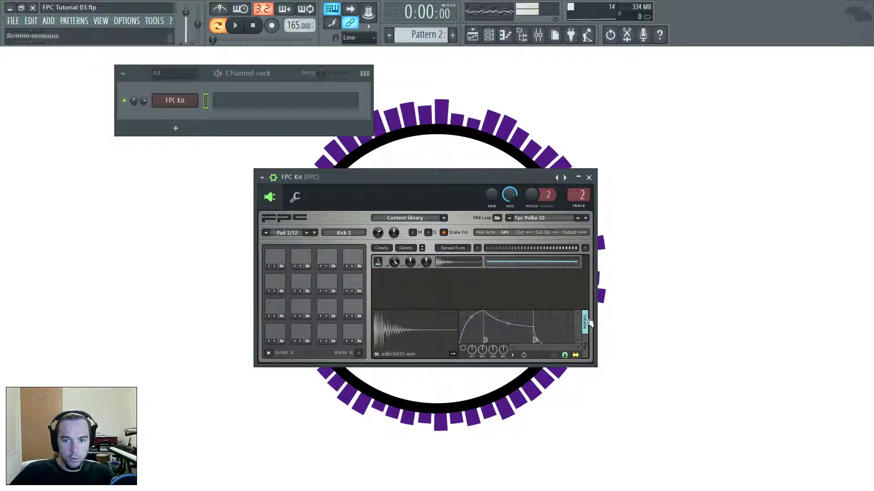
click(276, 333)
click(300, 332)
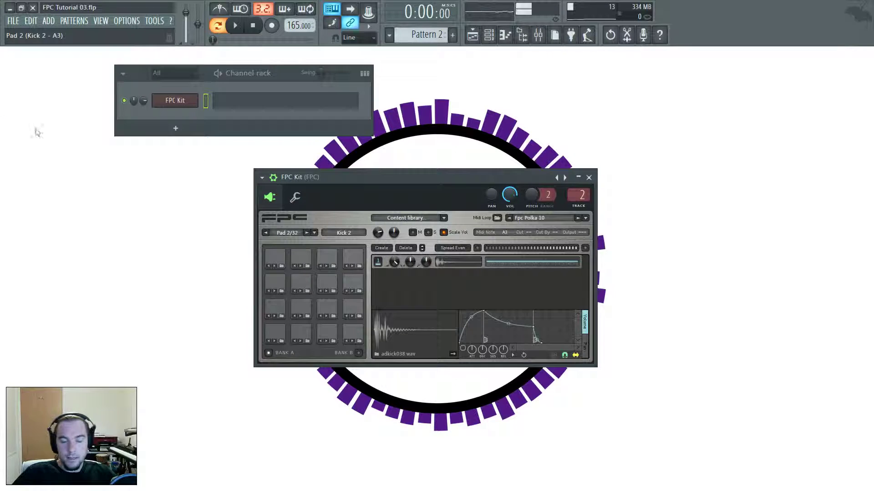
- Reposition the FPC Kit window, switch to Pattern 1 and start playback
drag(444, 174, 471, 192)
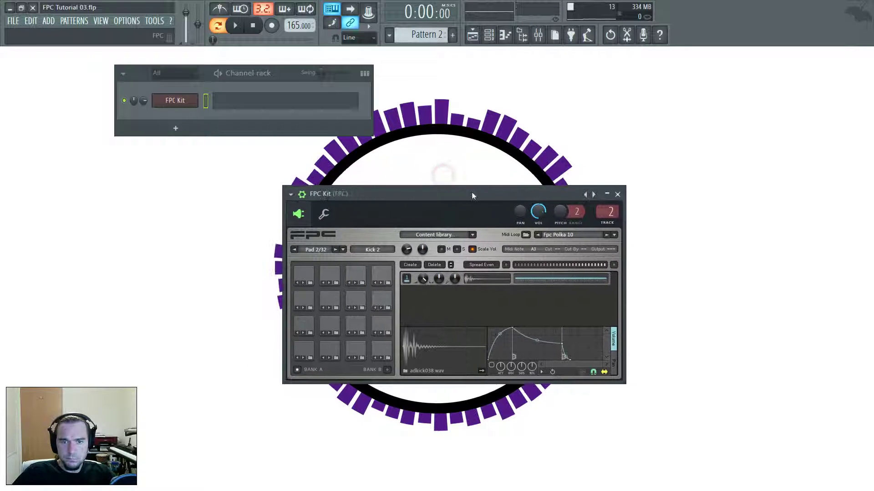
click(181, 102)
click(181, 102)
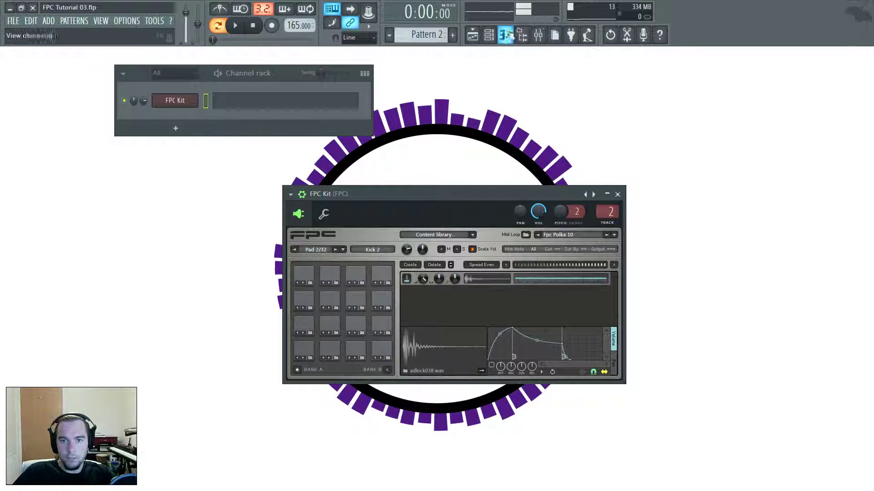
scroll(440, 35, down, 1)
key(space)
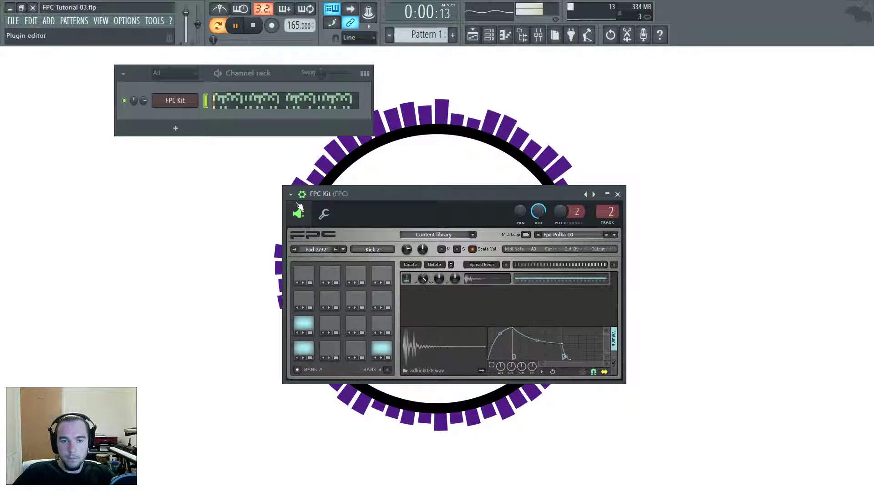
- Examine Pattern 1's FPC Kit drum notes in the piano roll during playback, stop playback and close the piano roll
click(272, 105)
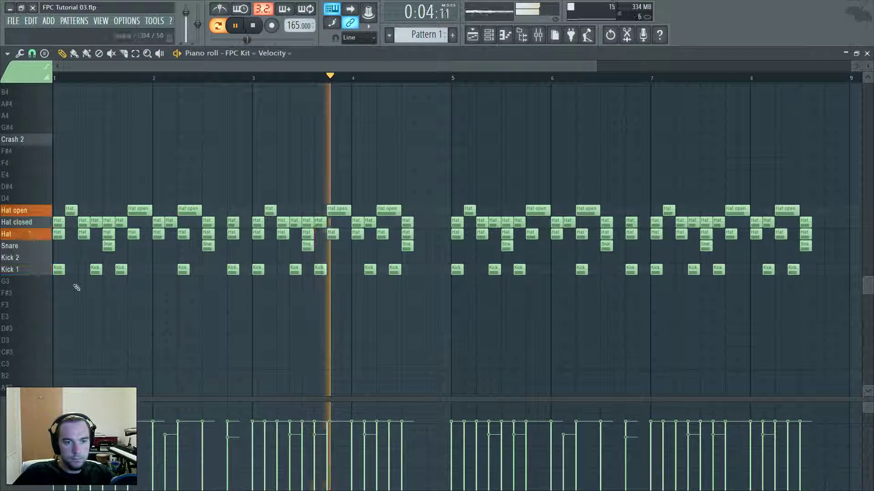
scroll(592, 200, up, 2)
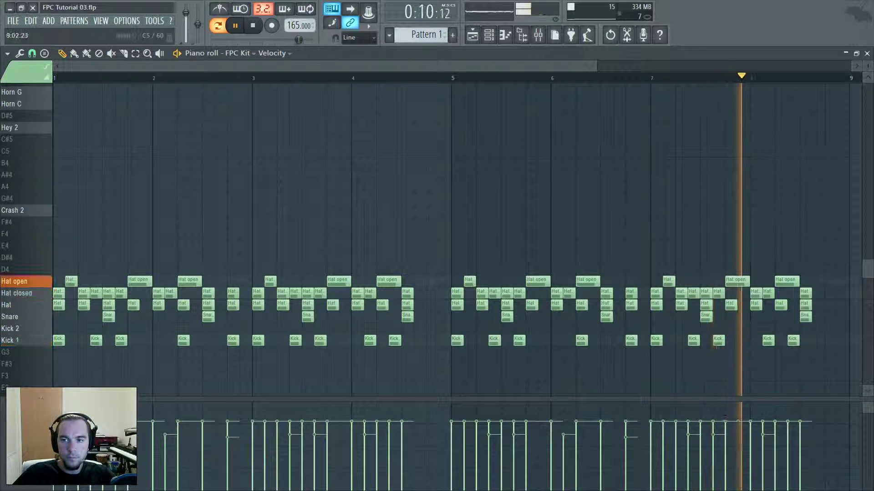
key(space)
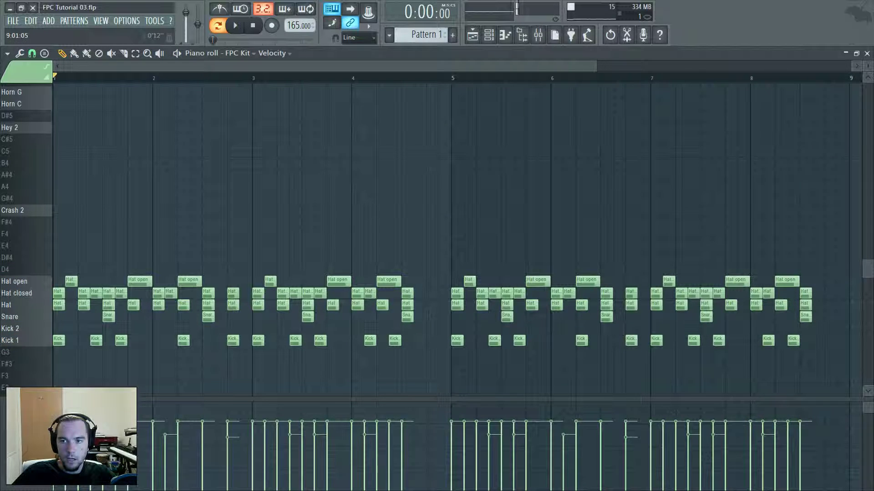
click(867, 53)
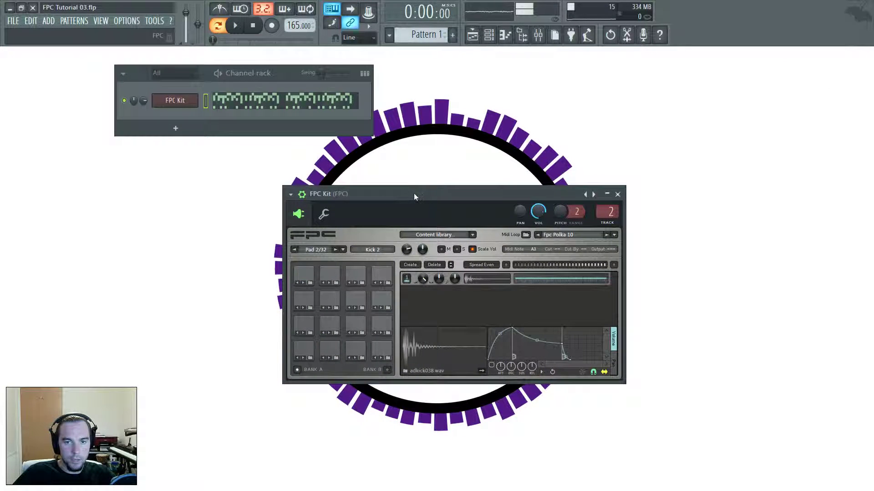
- Shift the FPC Kit window slightly and audition the Kick 1, Kick 2, Snare and Hat pads in order
drag(414, 194, 435, 196)
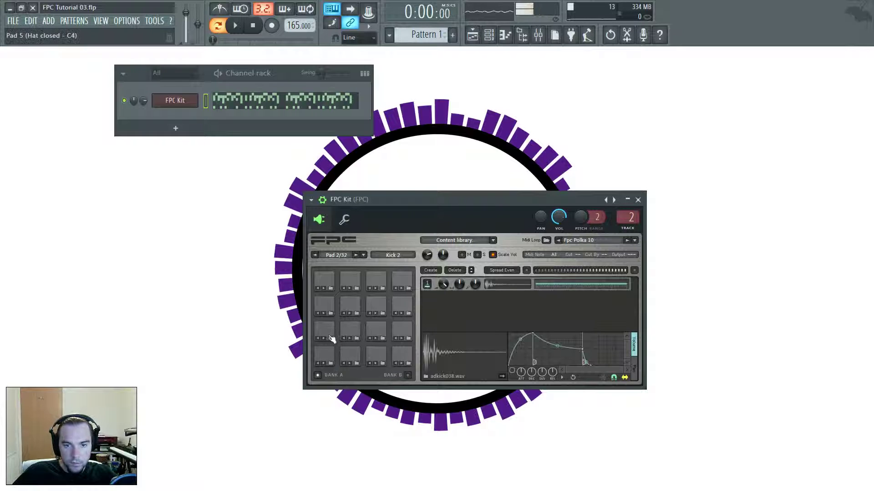
click(329, 358)
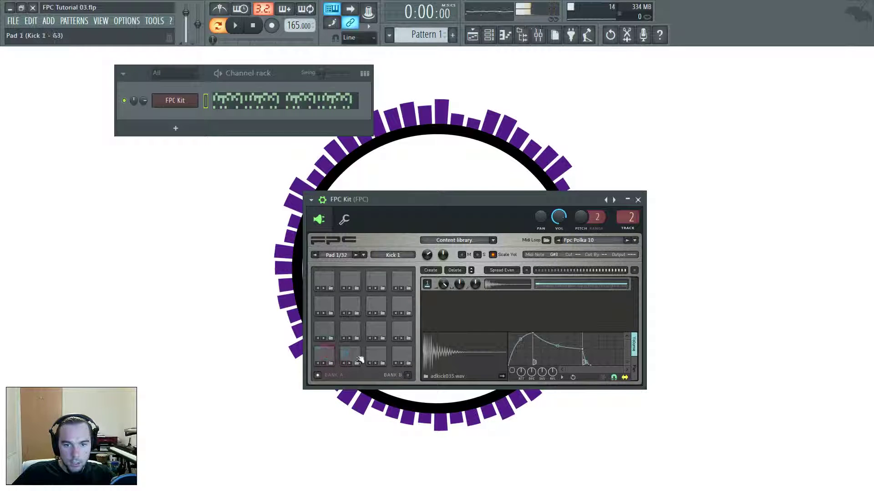
click(353, 357)
click(378, 357)
click(402, 358)
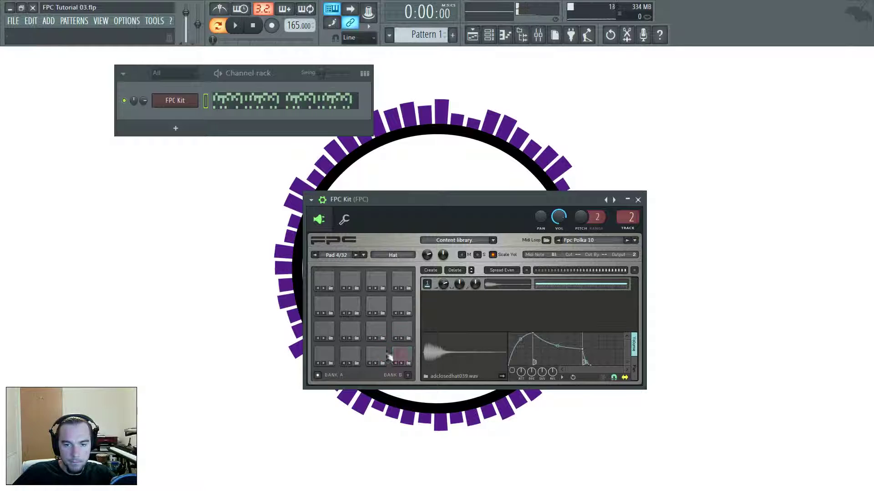
- Compare the Hat closed and Hat open pads by triggering them alternately to hear how they cut each other
click(330, 334)
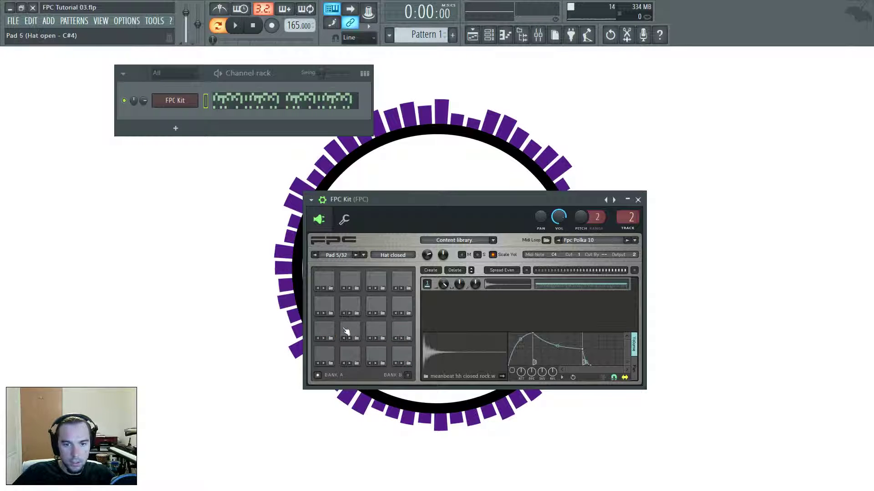
click(350, 331)
click(325, 331)
click(349, 331)
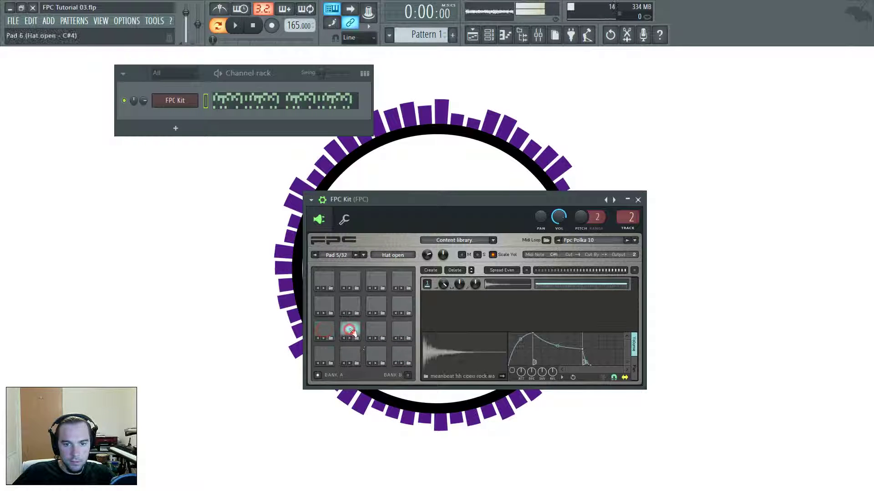
click(347, 330)
click(325, 330)
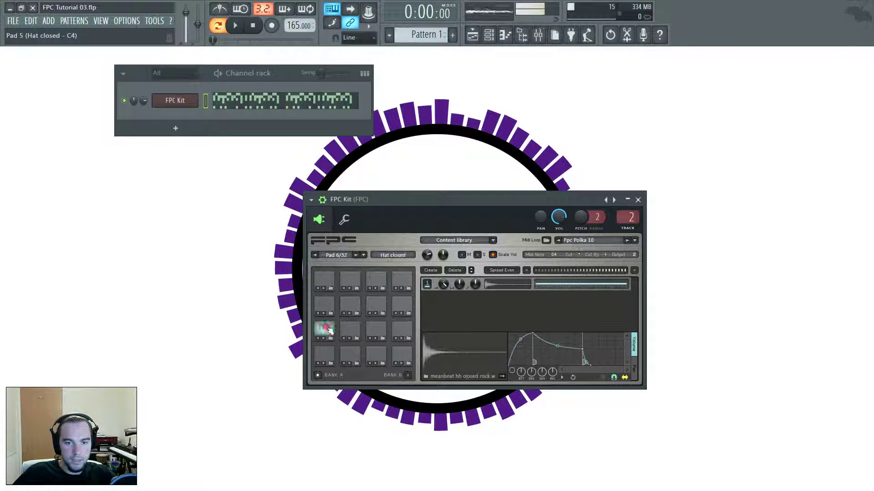
click(349, 330)
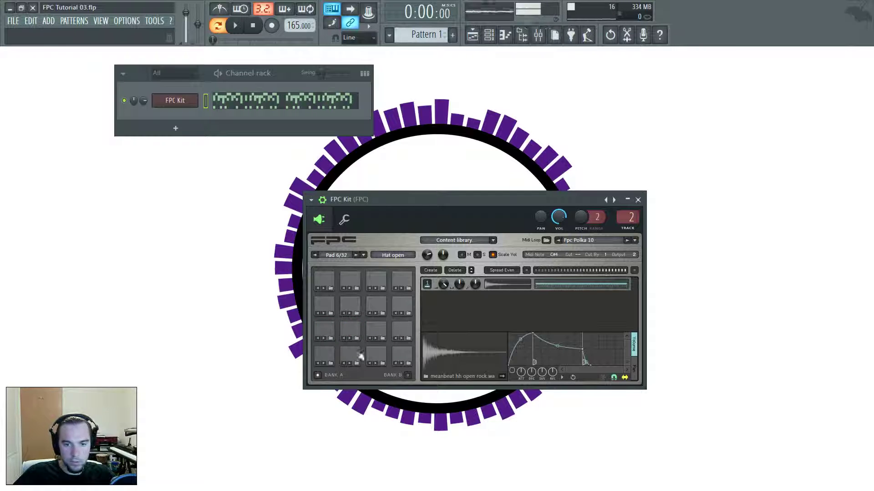
key(s)
key(z)
key(s)
key(z)
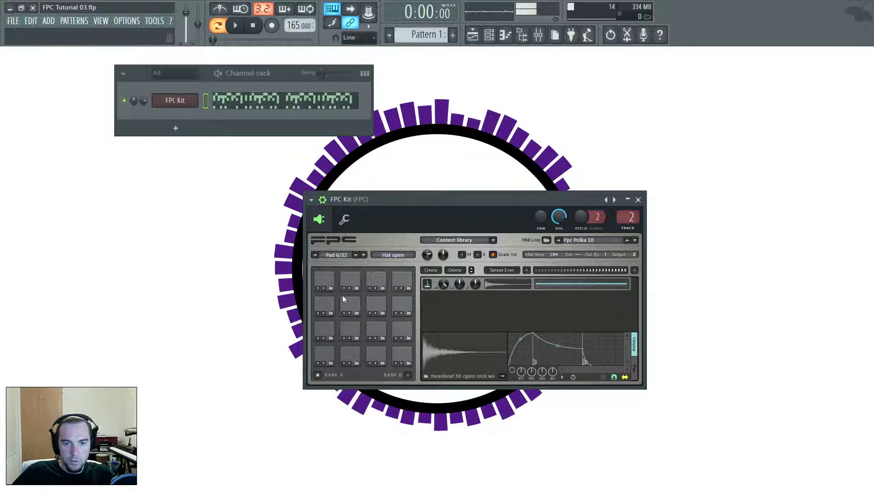
- Audition the Hey 1, Hey 2, Horn C, Horn G and Crash 1 pads
click(325, 305)
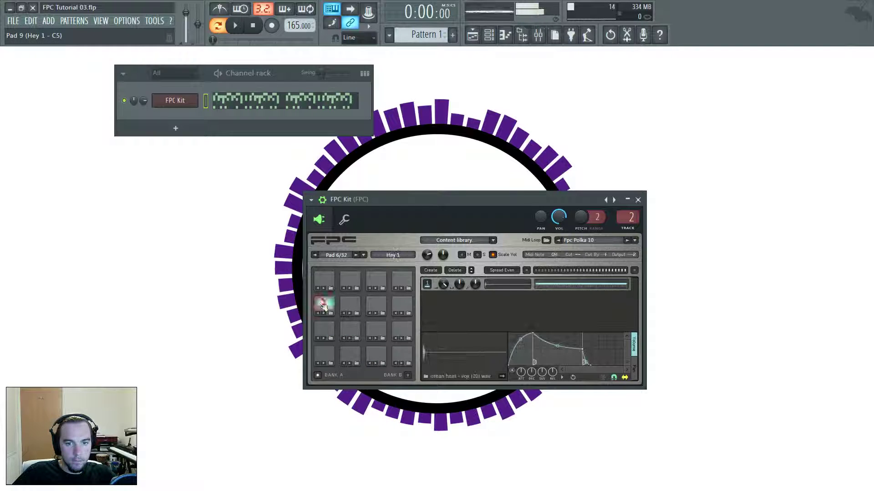
click(353, 302)
click(377, 305)
click(406, 308)
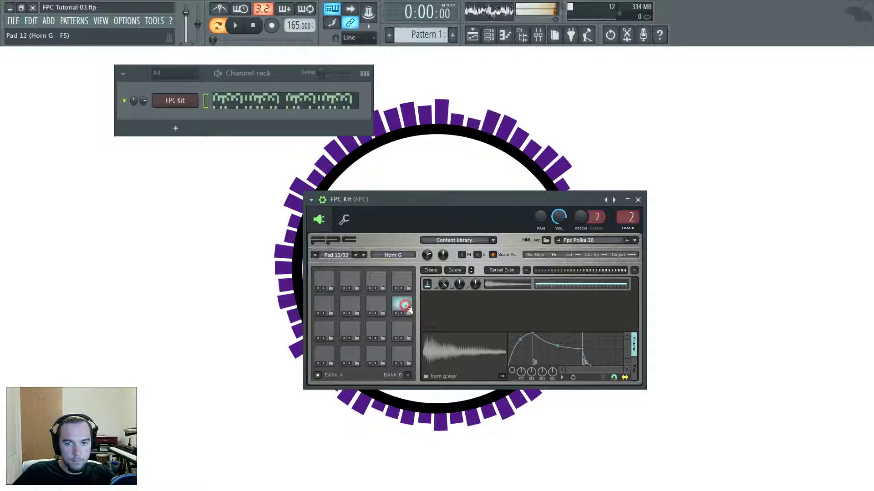
click(324, 281)
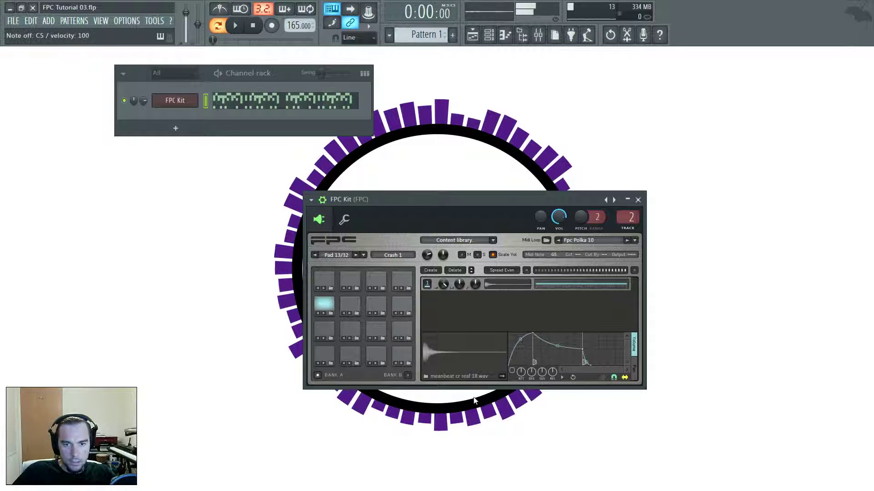
- Select the Hey 1 pad and trigger its note repeatedly to hear the vocal with its volume envelope enabled
click(325, 303)
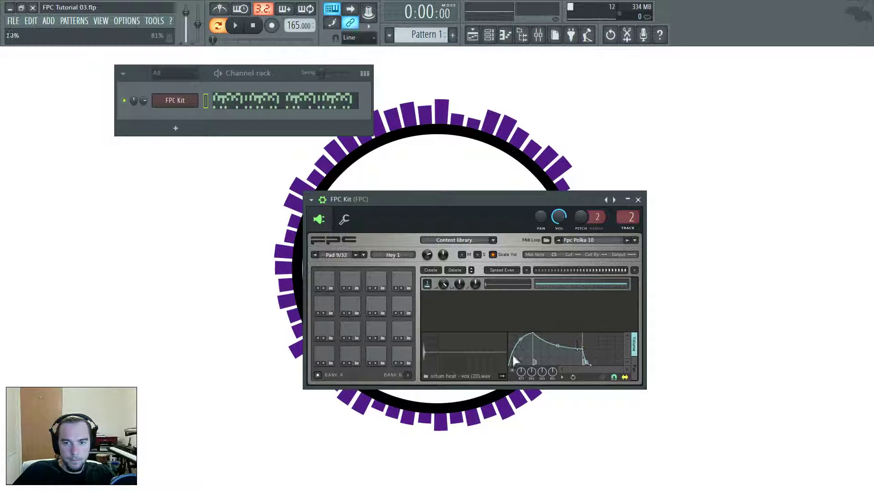
key(z)
key(z)
key(z)
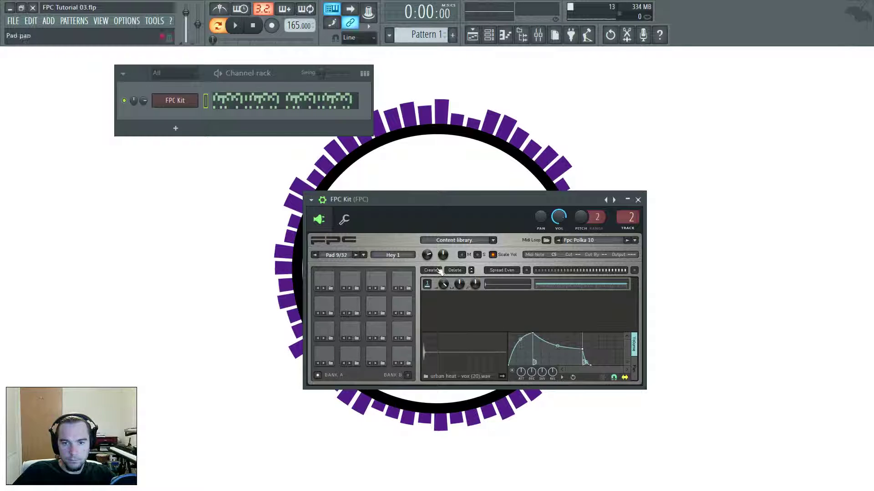
click(331, 312)
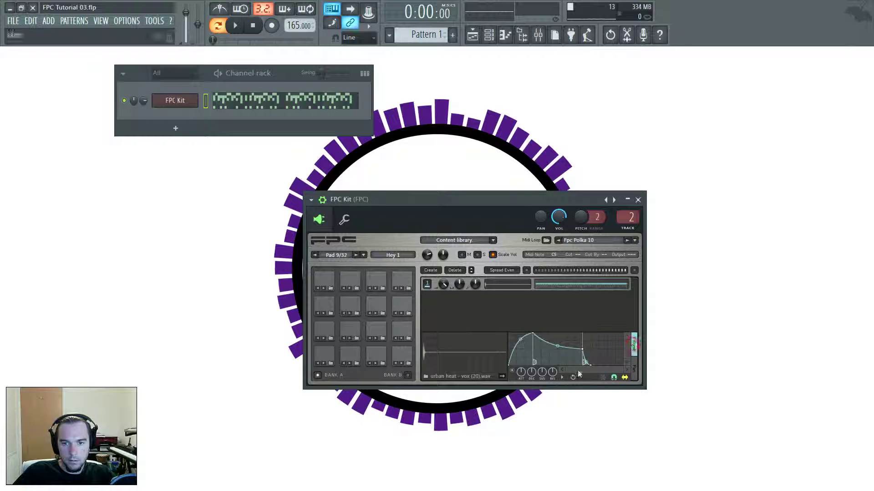
key(z)
- Disable the volume envelope on the Hey 1 pad and retrigger its note to hear the difference
key(z)
click(512, 371)
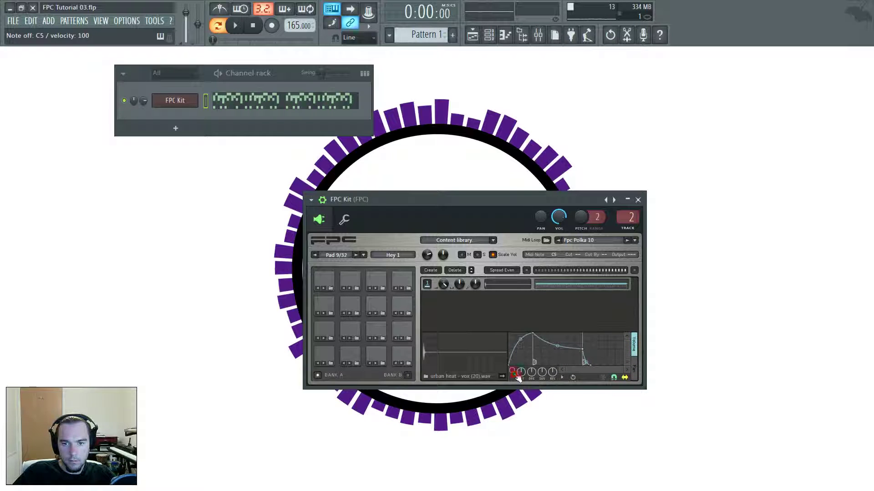
key(z)
key(z)
key(z)
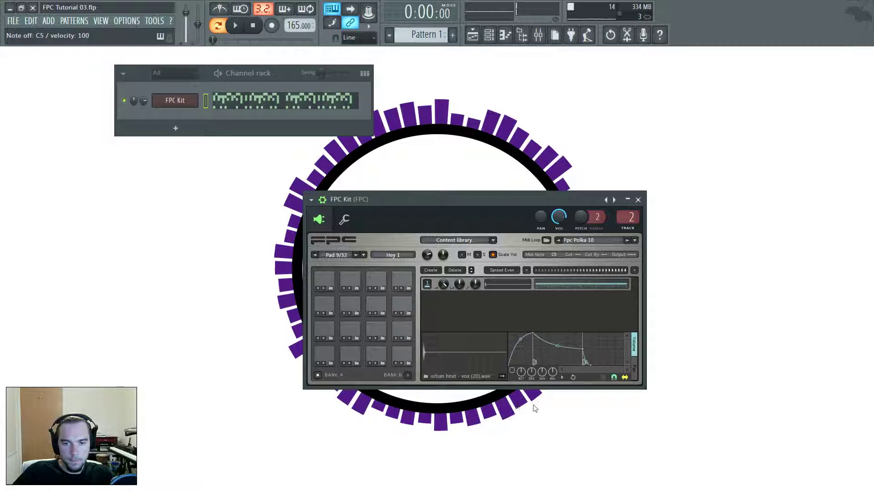
key(z)
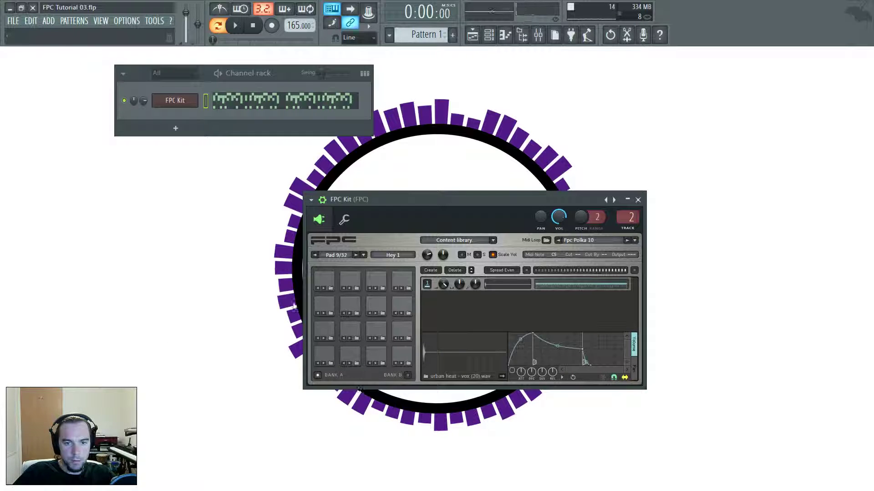
key(z)
key(z)
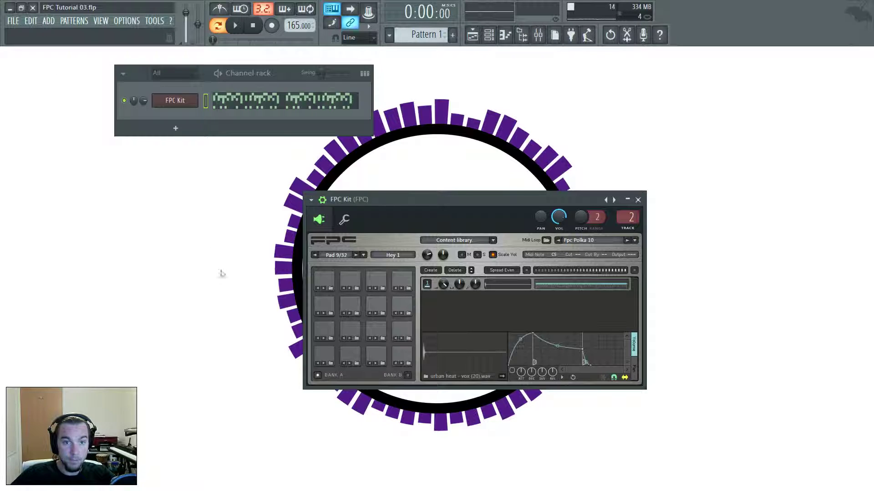
- Replay the Hey 1 vocal several more times without its envelope and select its pad again
key(z)
key(z)
key(z)
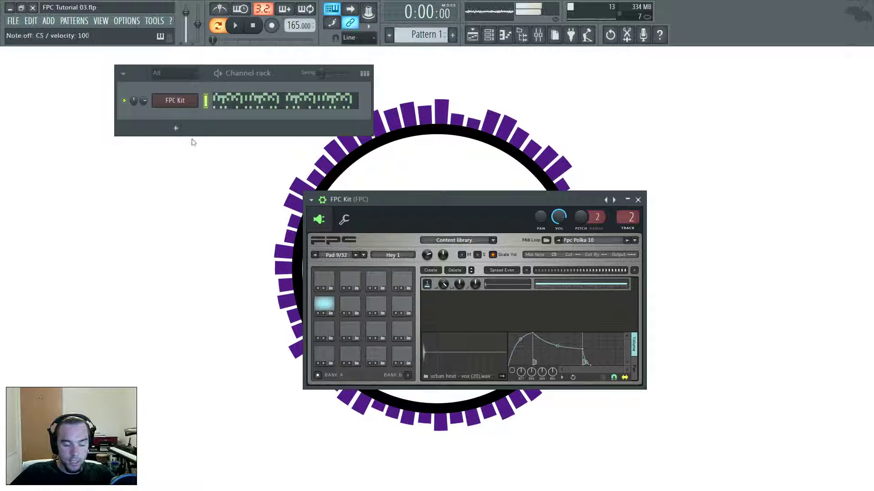
key(z)
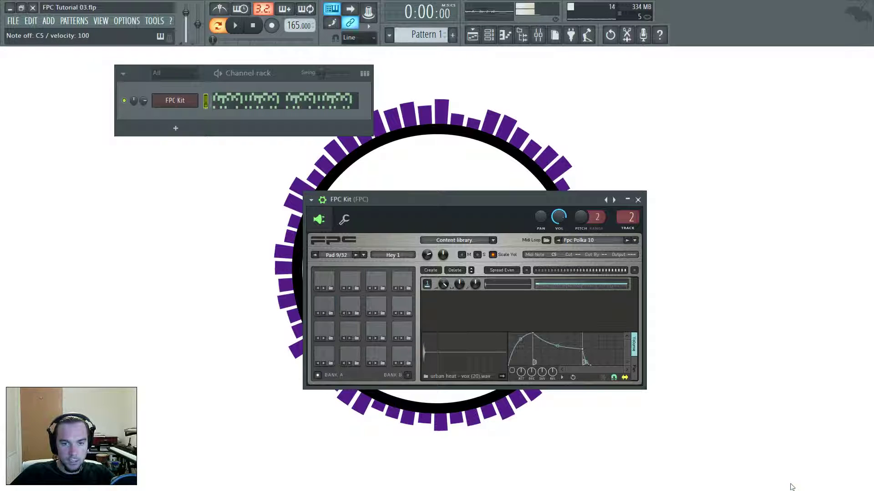
key(c)
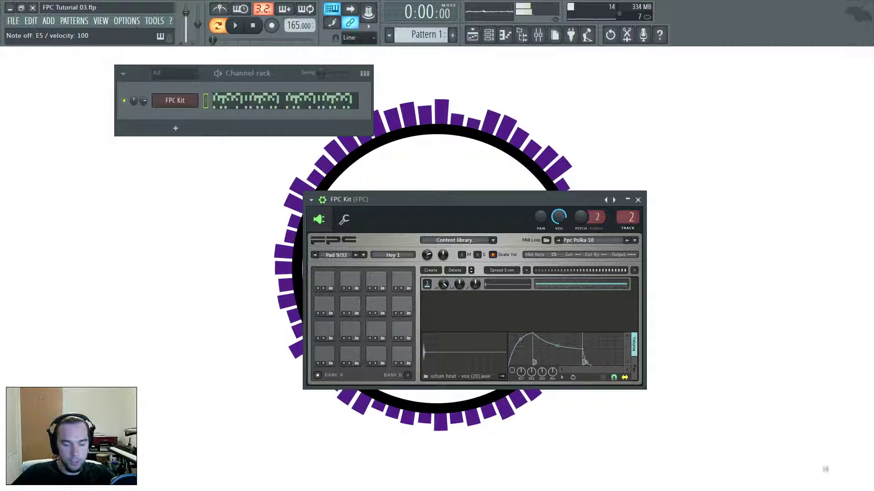
click(323, 304)
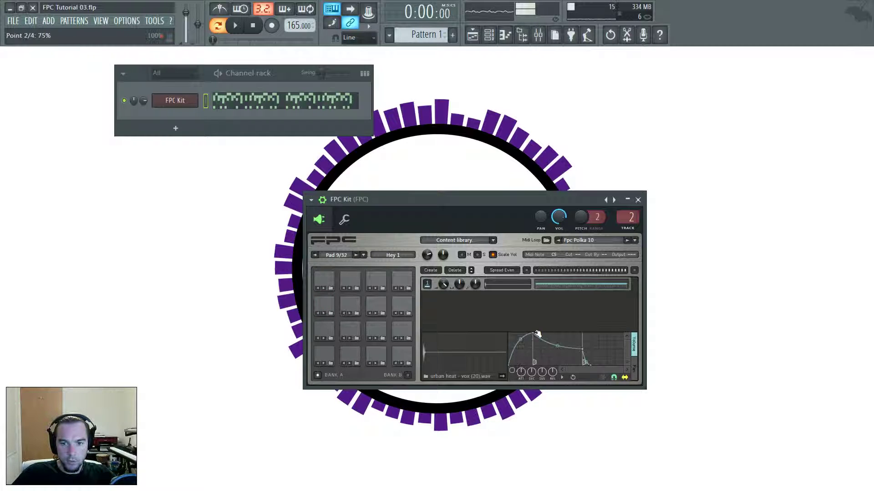
- Enable the Hey 1 volume envelope and reshape it with instant attack, no decay, full sustain and a short release
drag(532, 334, 508, 334)
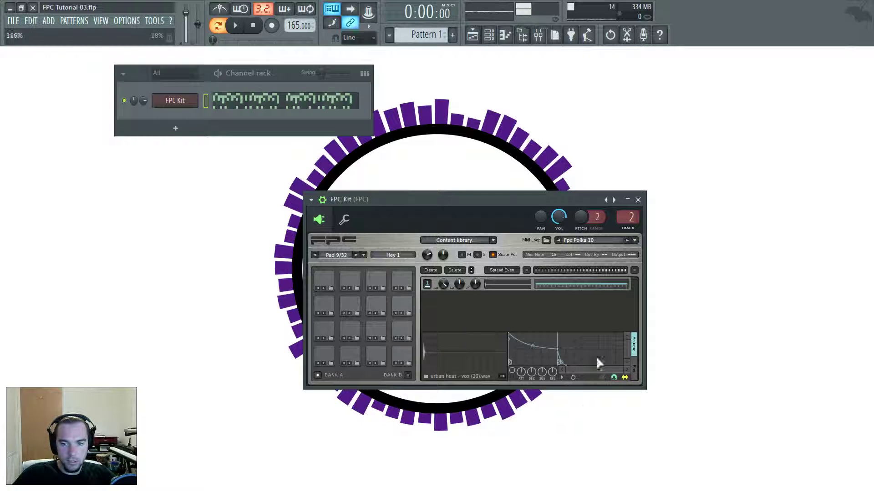
drag(560, 350, 548, 328)
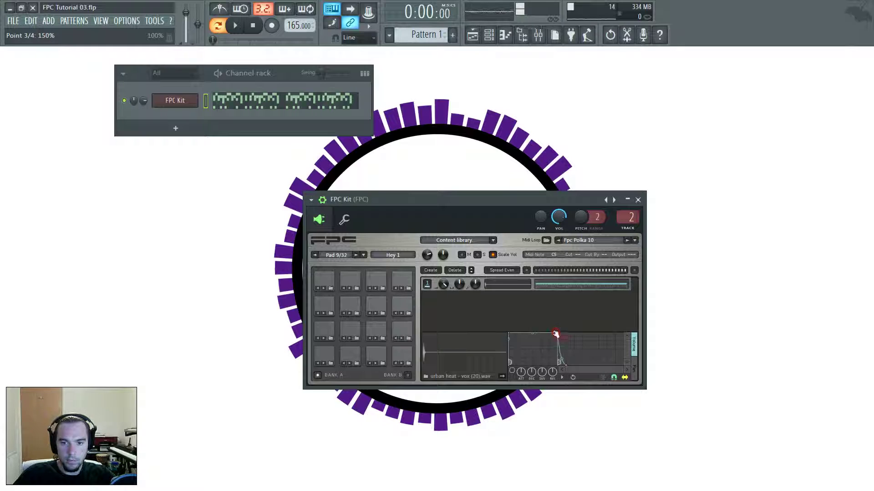
drag(559, 333, 487, 293)
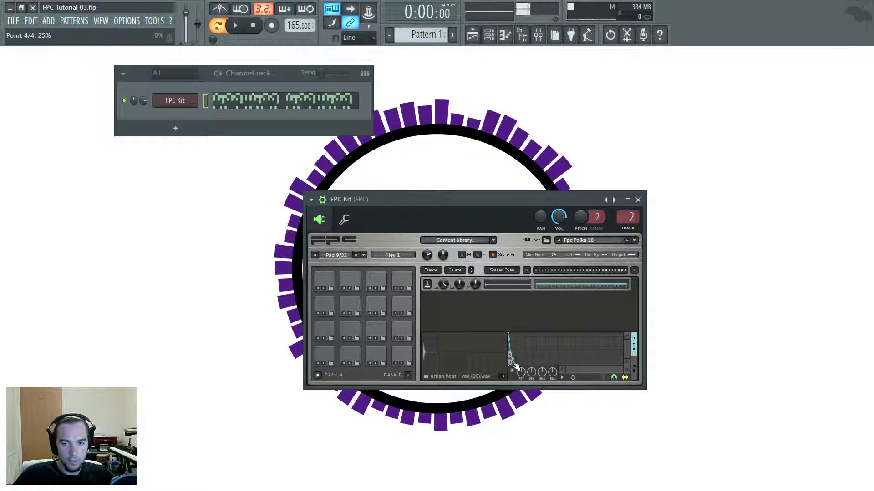
- Trigger the Hey 1 note (C5) repeatedly with short and held presses to hear the reshaped envelope
key(z)
key(z)
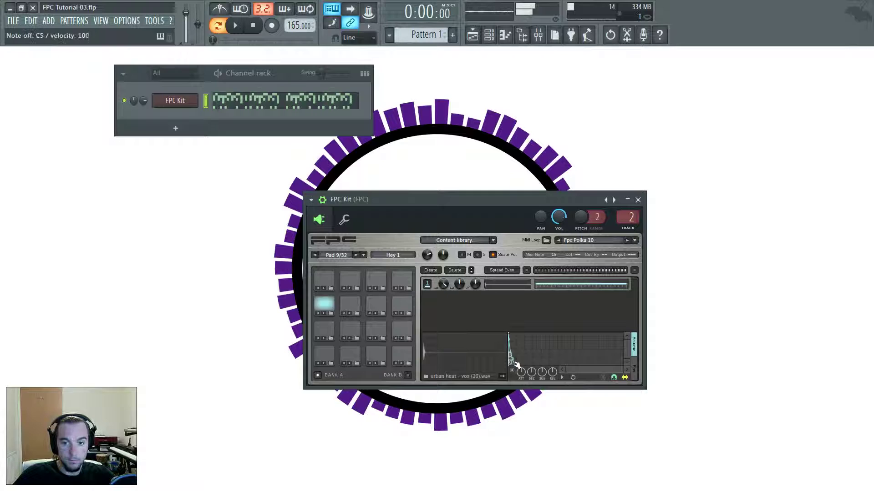
key(z)
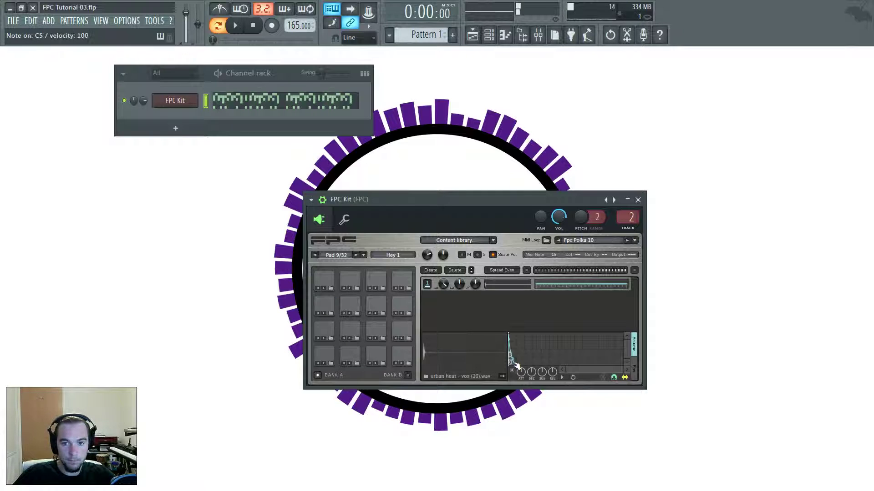
key(z)
key(z)
key(z)
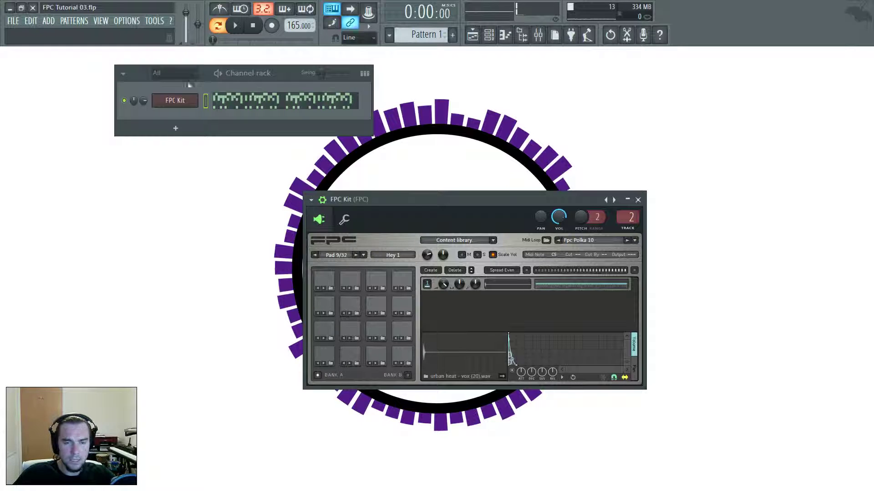
- In the FPC Kit's piano roll, add a half-bar C5 note on the second half of bar 1 and play the pattern
click(182, 101)
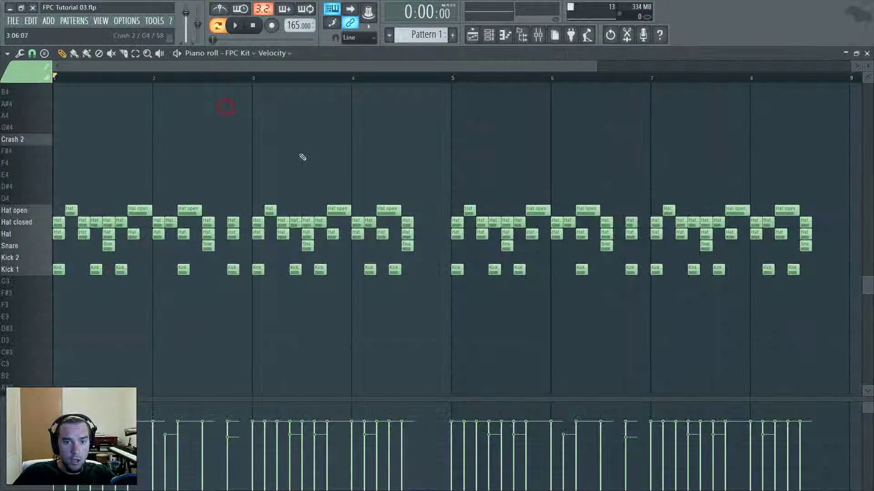
scroll(68, 216, up, 4)
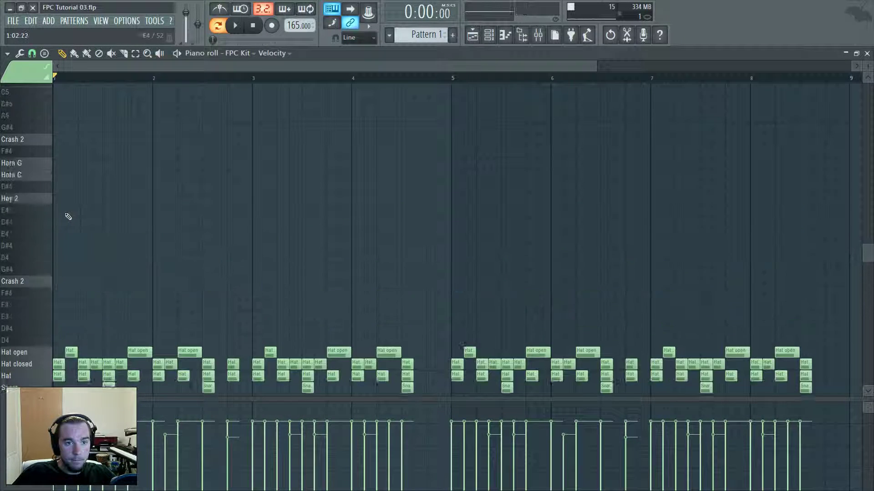
click(29, 233)
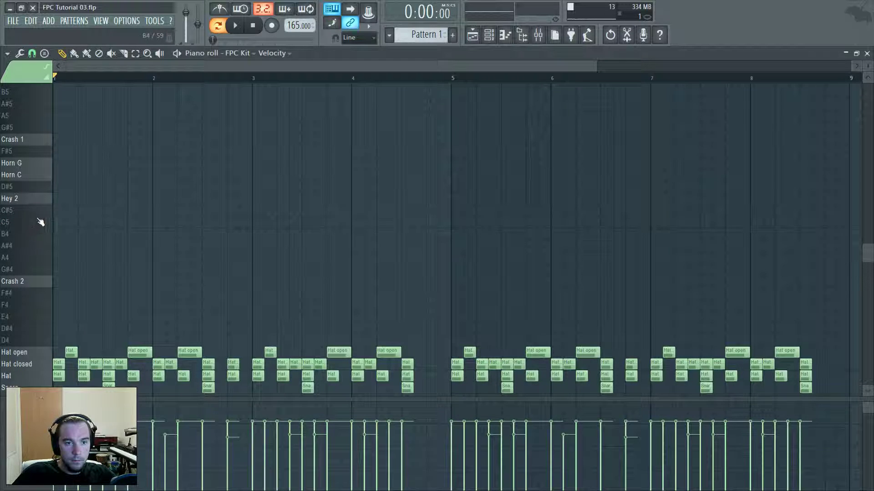
click(55, 225)
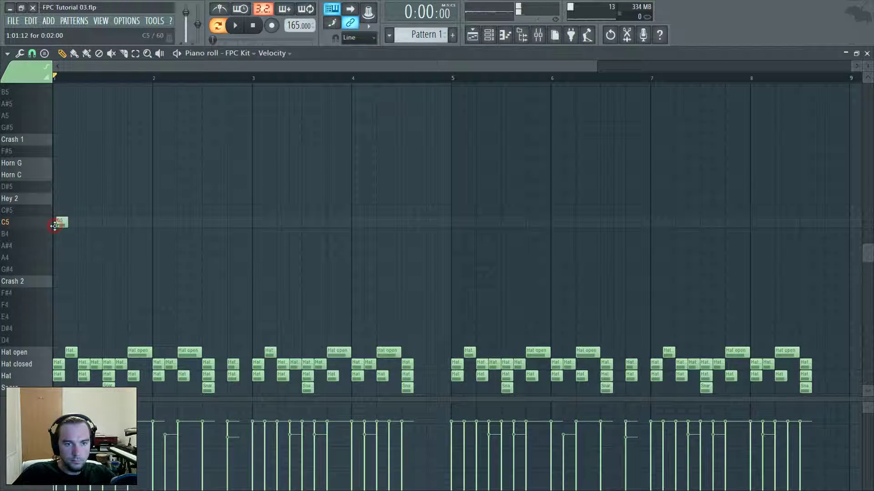
drag(58, 224, 141, 226)
key(space)
key(space)
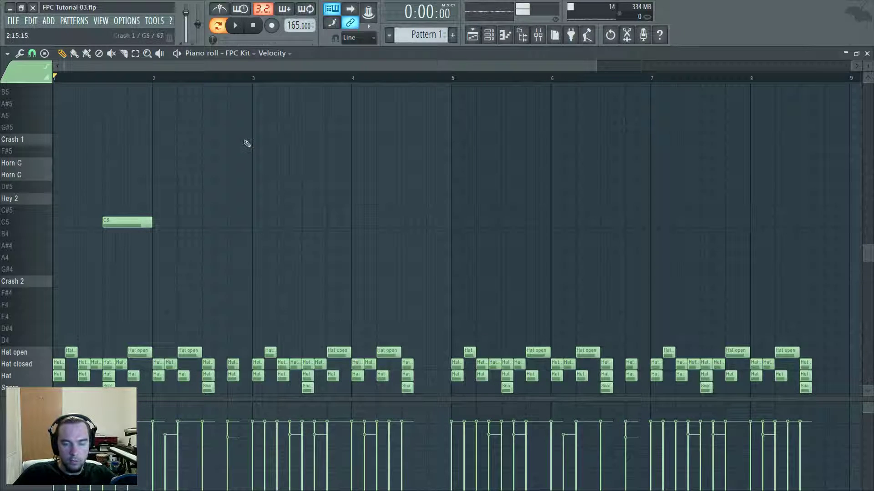
key(space)
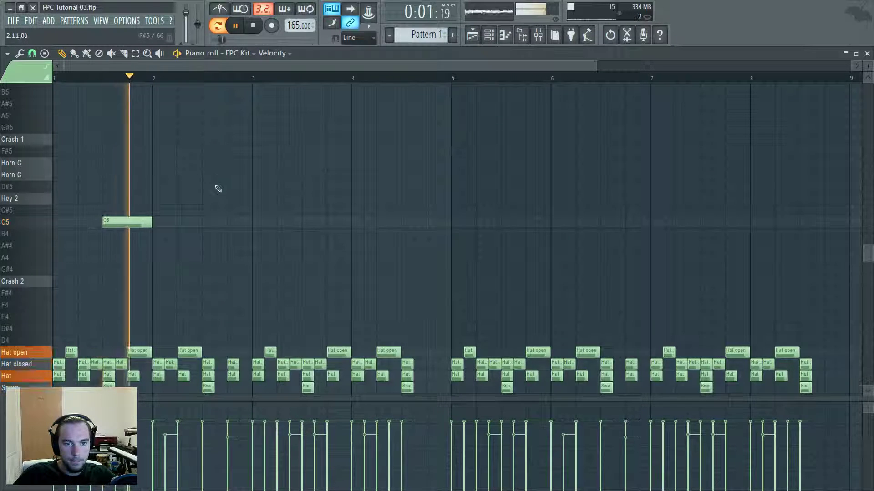
key(space)
- Add a short C5 note early in bar 2 and a half-bar one on its second half, and play the pattern
click(172, 224)
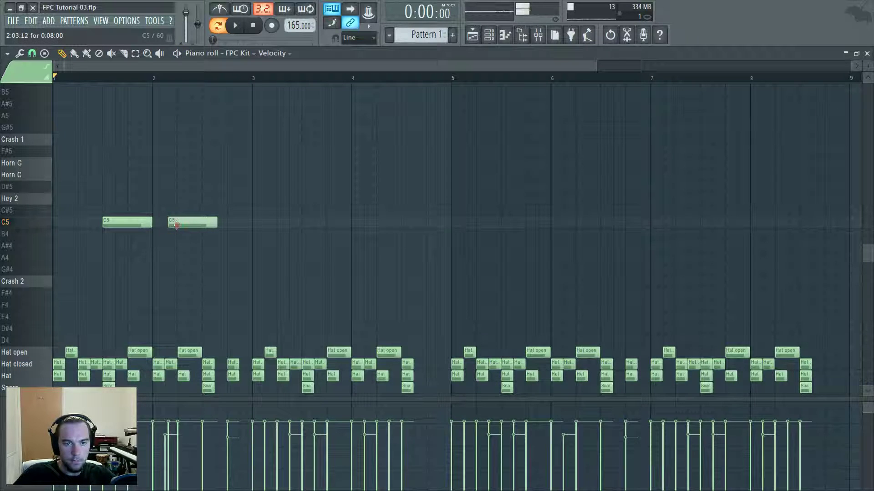
drag(213, 222, 172, 231)
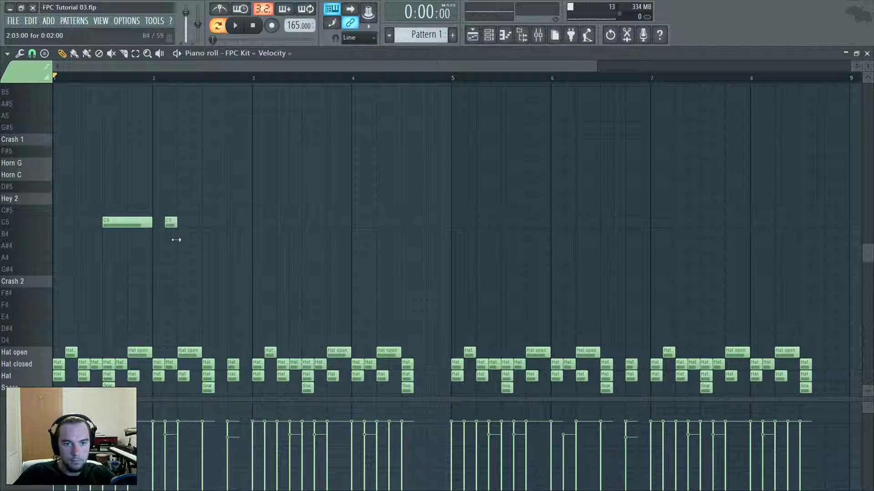
click(208, 222)
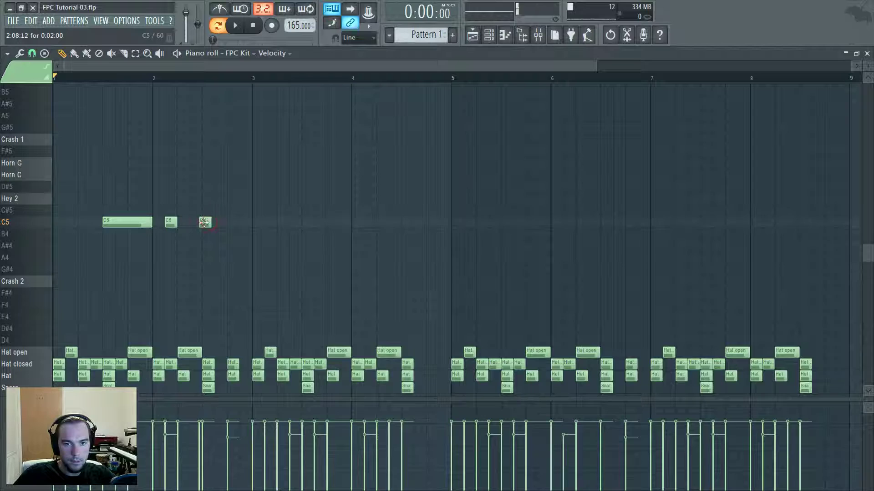
drag(217, 225, 248, 232)
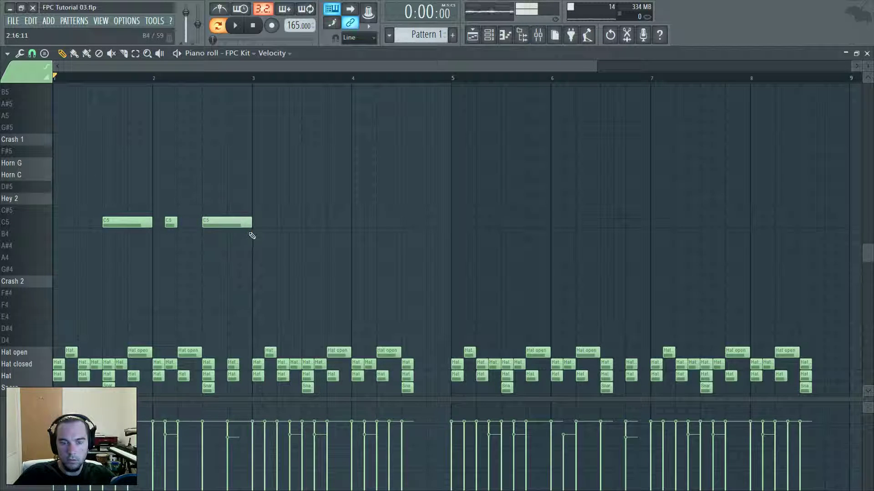
key(space)
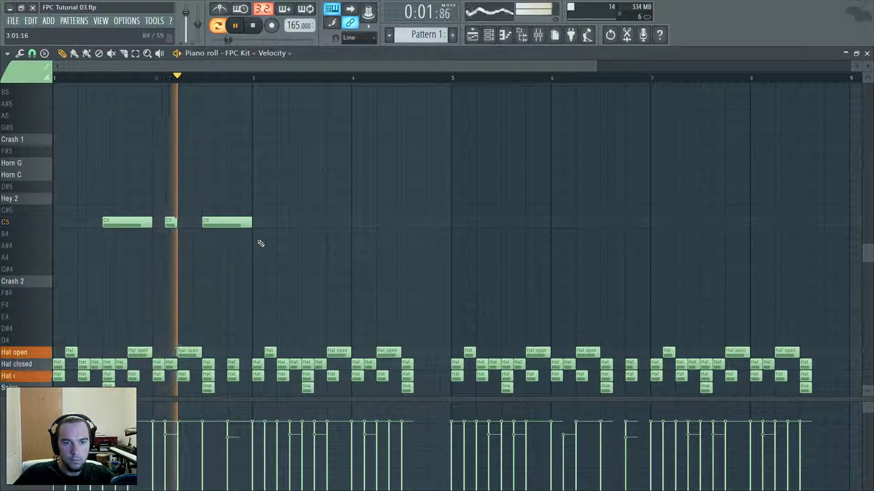
key(space)
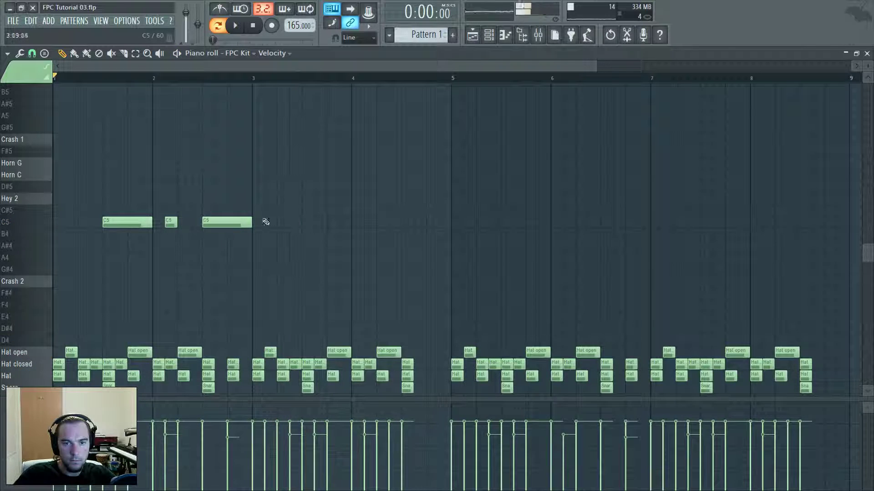
- Add a half-bar C5 note on the second half of bar 3 and play the pattern
click(228, 233)
drag(237, 241, 322, 223)
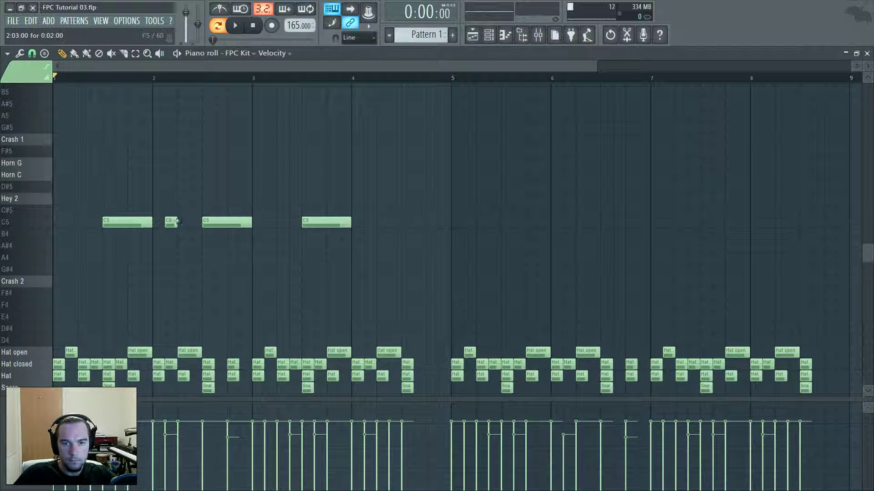
key(space)
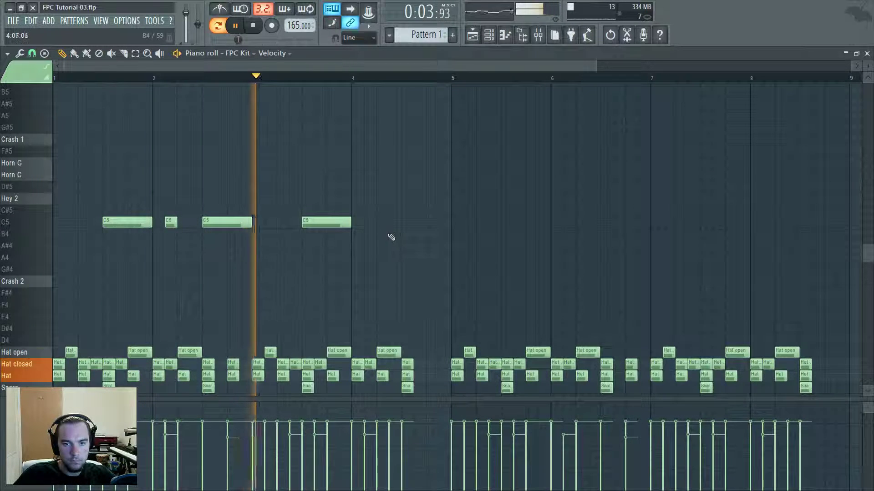
key(space)
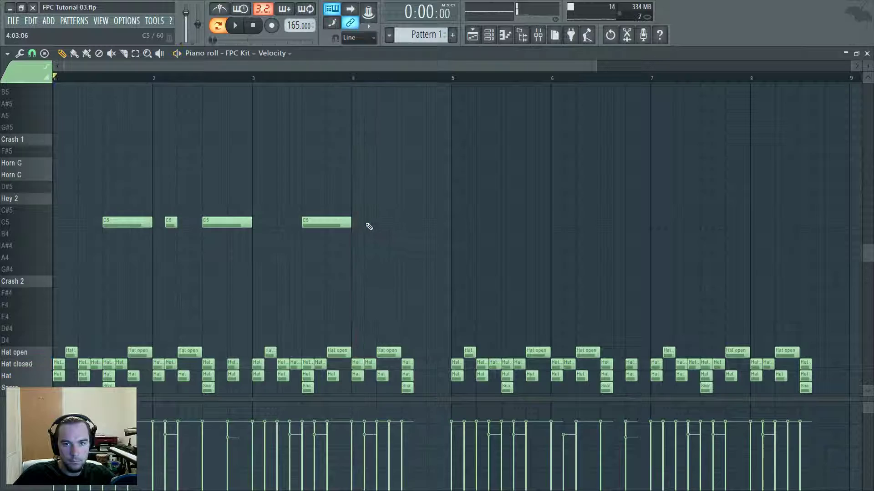
- Add three evenly spaced C5 notes in the first half of bar 4 and shorten them together to half their length
click(364, 223)
ctrl+scroll(369, 224, up, 5)
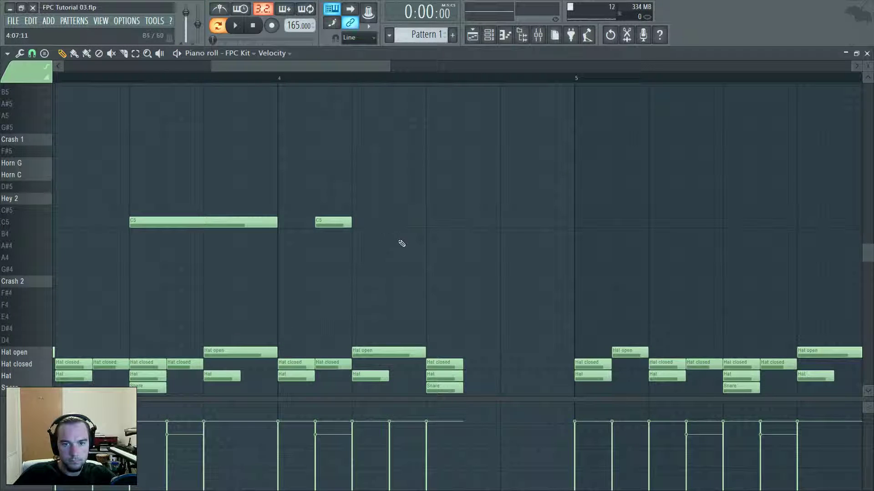
click(355, 223)
click(397, 222)
drag(342, 205, 409, 226)
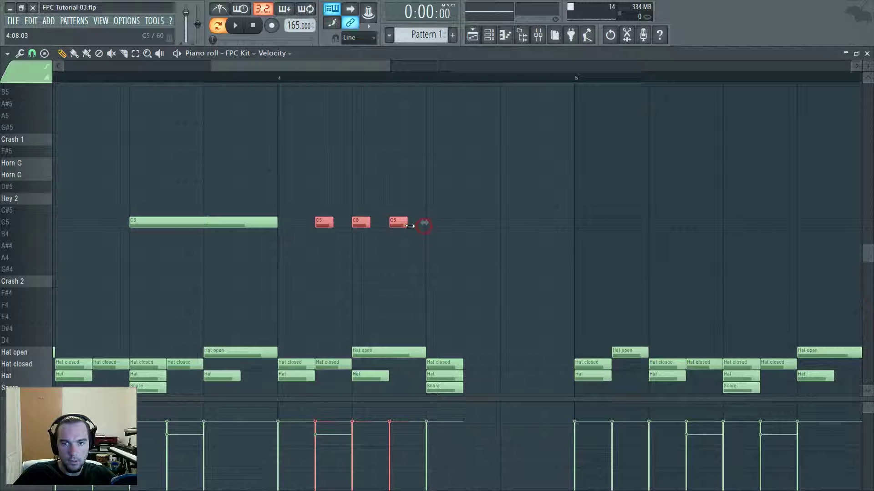
- Add a half-bar C5 note on the second half of bar 4 and play back the whole vocal pattern
click(424, 222)
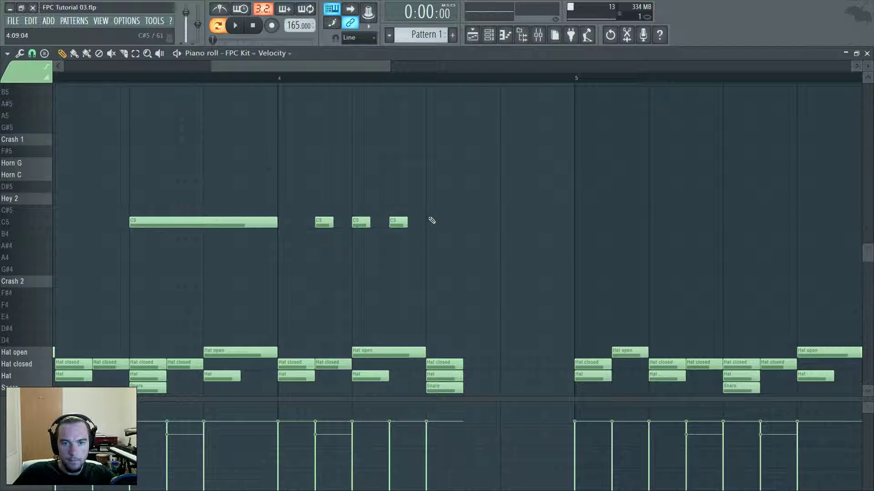
click(426, 222)
ctrl+scroll(386, 266, down, 4)
ctrl+scroll(386, 265, down, 2)
key(space)
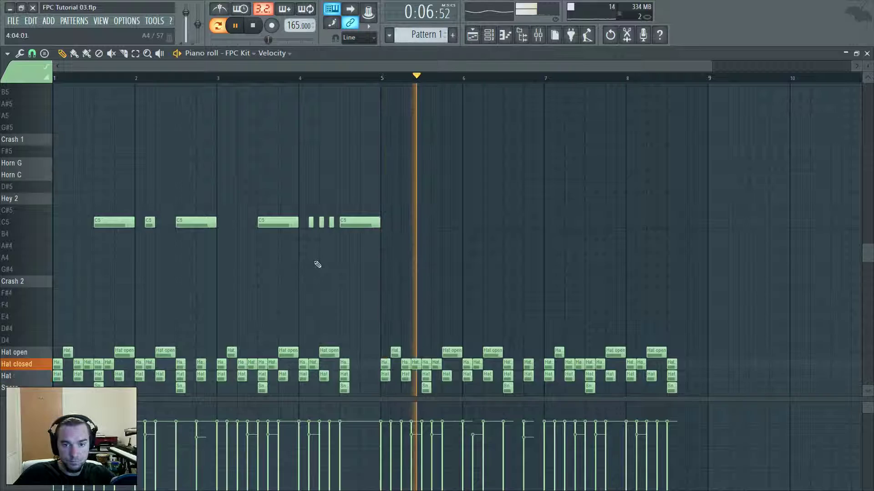
key(space)
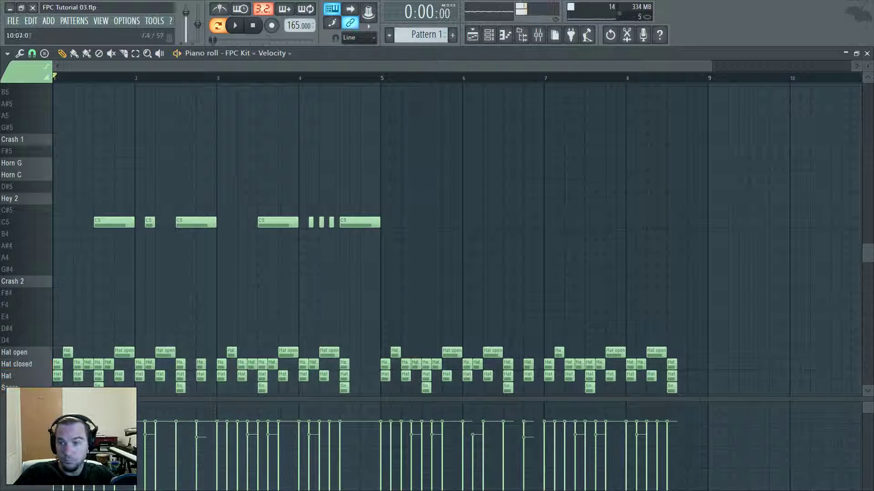
- Return to the FPC kit and give the Horn C pad an enabled volume envelope with instant attack, full sustain and short release
click(868, 53)
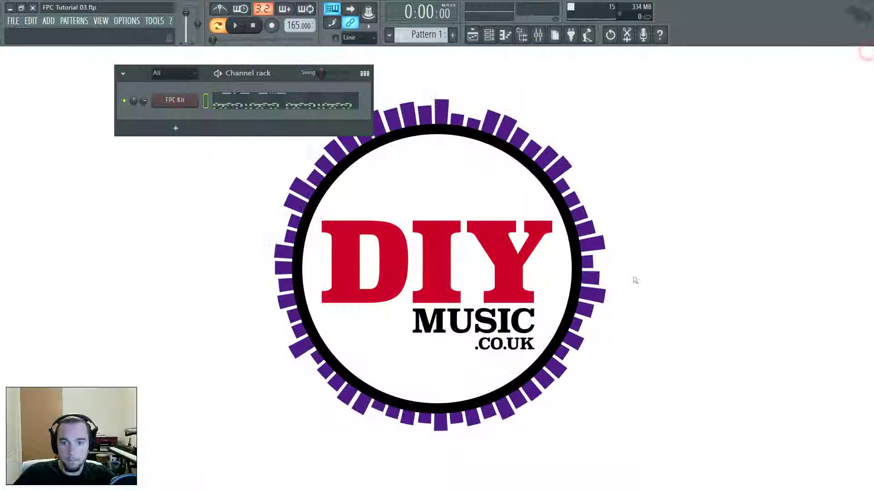
click(164, 97)
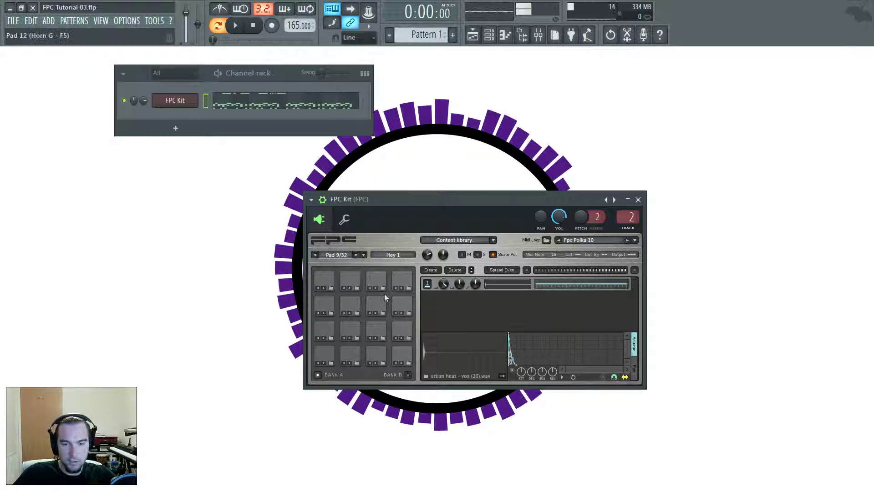
click(378, 308)
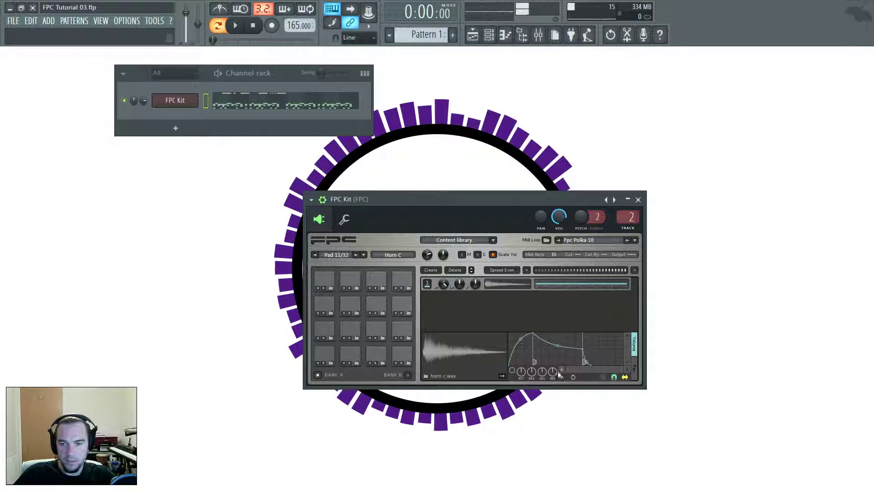
drag(535, 335, 509, 335)
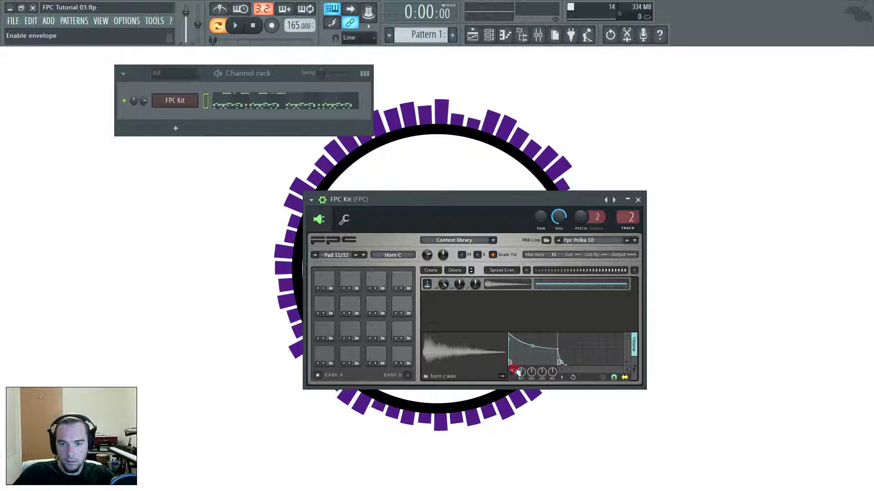
drag(559, 350, 494, 275)
- Trigger the Horn C note several times to hear its reshaped volume envelope
key(c)
key(c)
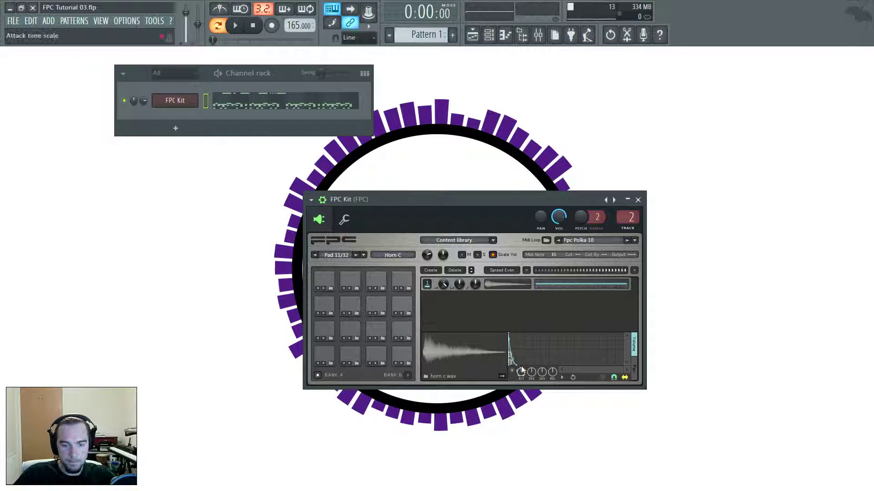
key(c)
key(space)
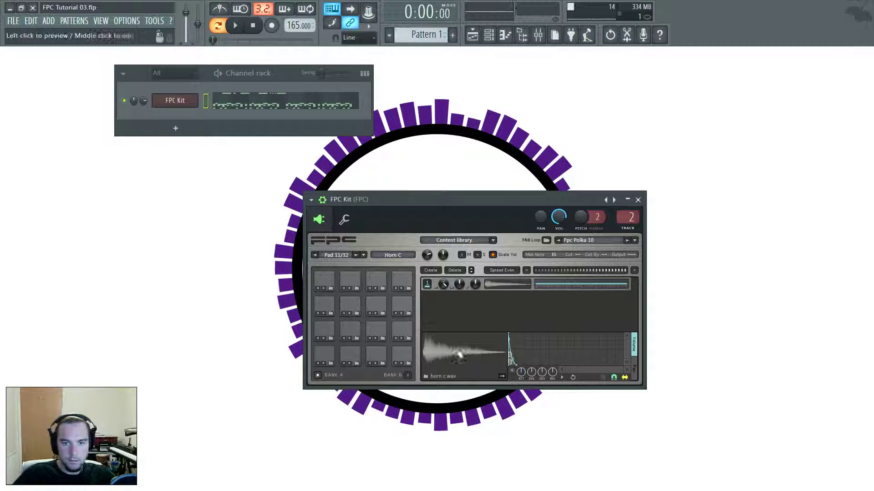
key(space)
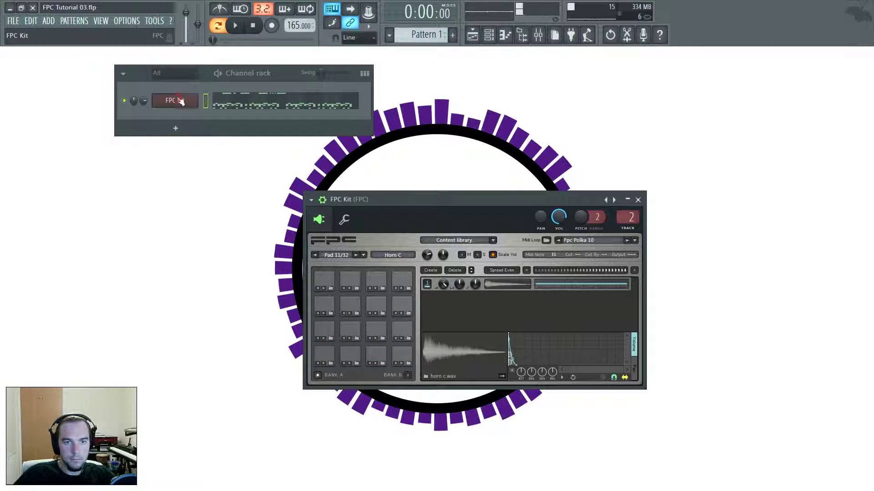
- Open the FPC Kit pattern in the piano roll, add a half-bar Horn C note at the start of bar 1 and start playback
click(180, 101)
click(180, 101)
click(239, 96)
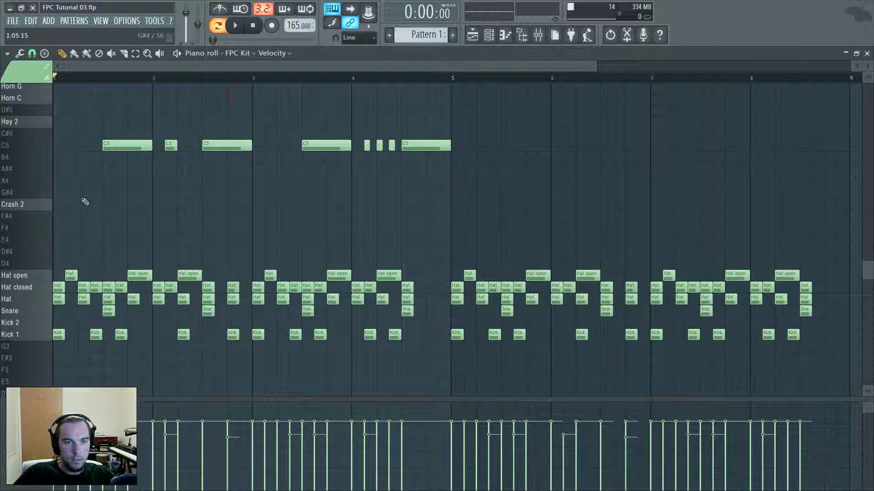
scroll(85, 201, up, 3)
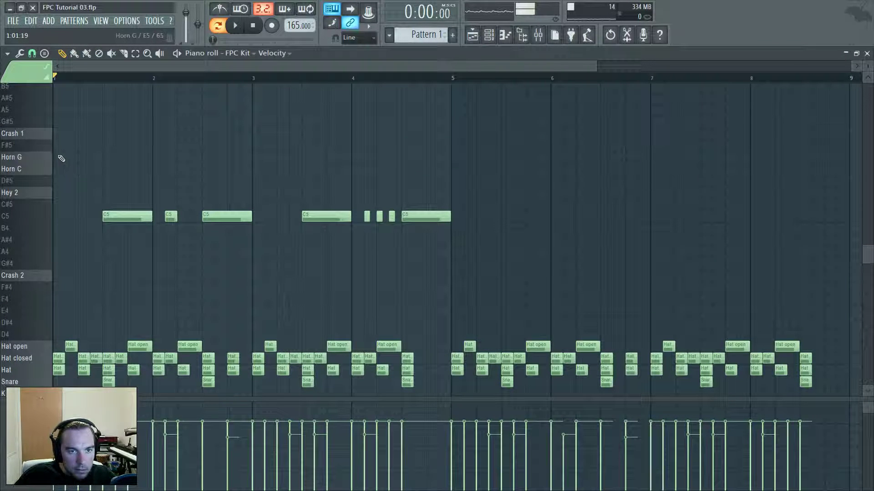
drag(66, 169, 58, 169)
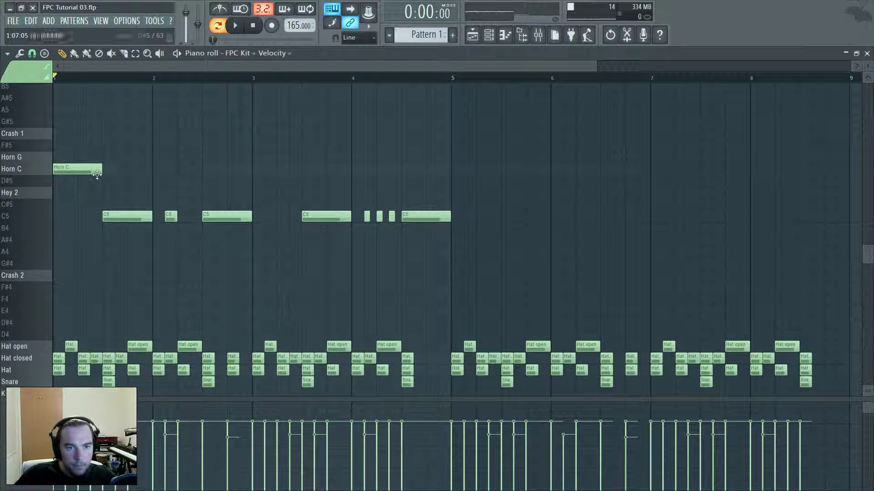
key(space)
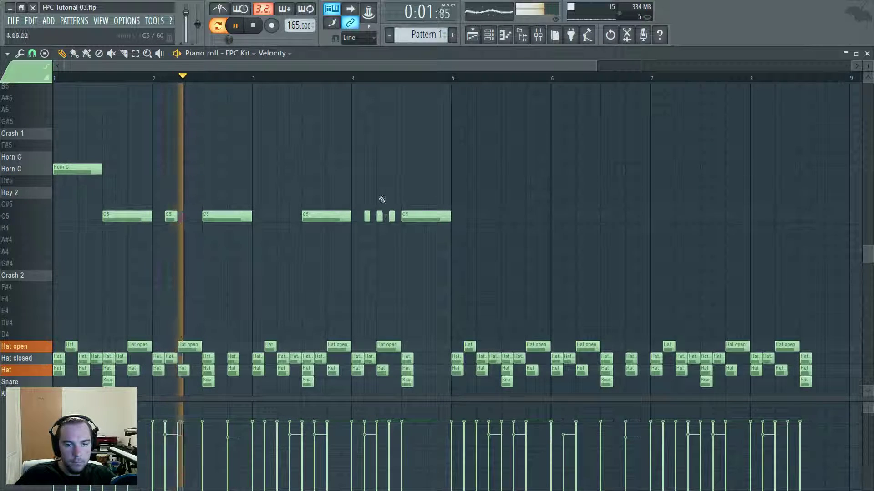
- Add half-bar Horn C notes at the start of bars 3 and 5 and stop playback
click(270, 171)
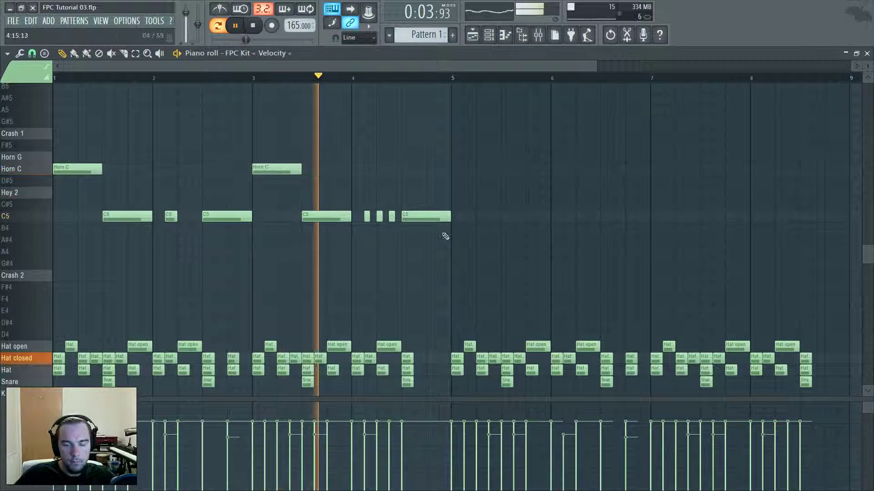
click(457, 180)
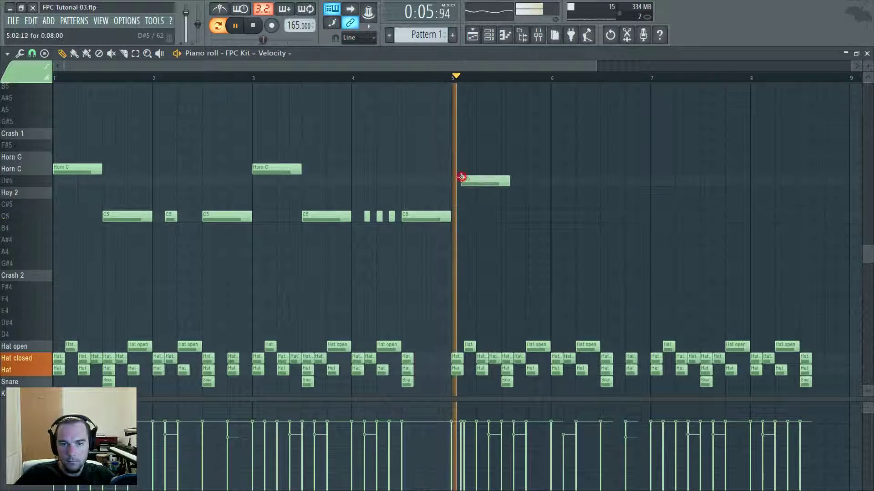
key(space)
drag(455, 169, 469, 172)
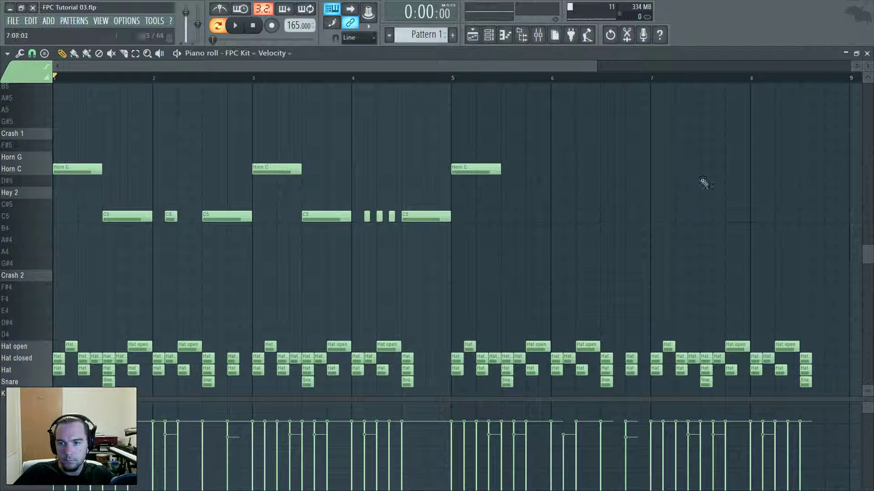
- Play the pattern, copy the three C5 notes of bars 1 and 2 into bars 5 and 6, and close the piano roll
key(space)
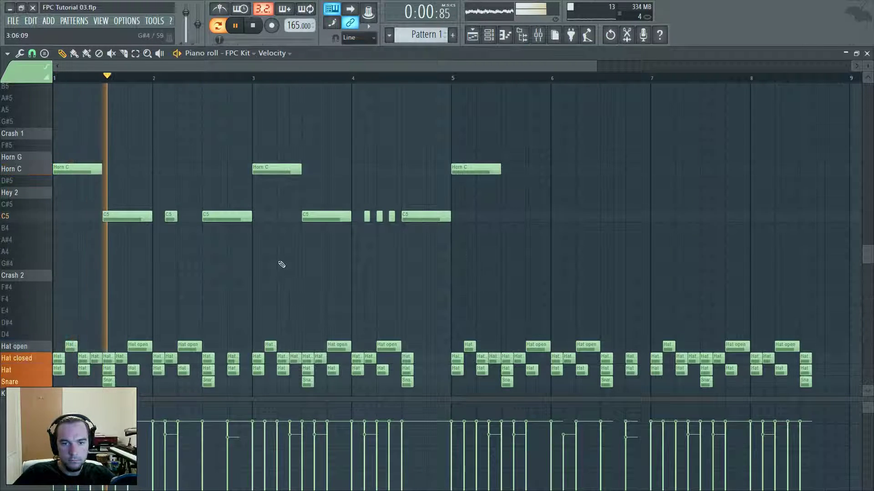
mouse_move(236, 257)
mouse_down()
mouse_move(139, 212)
mouse_move(523, 269)
mouse_up()
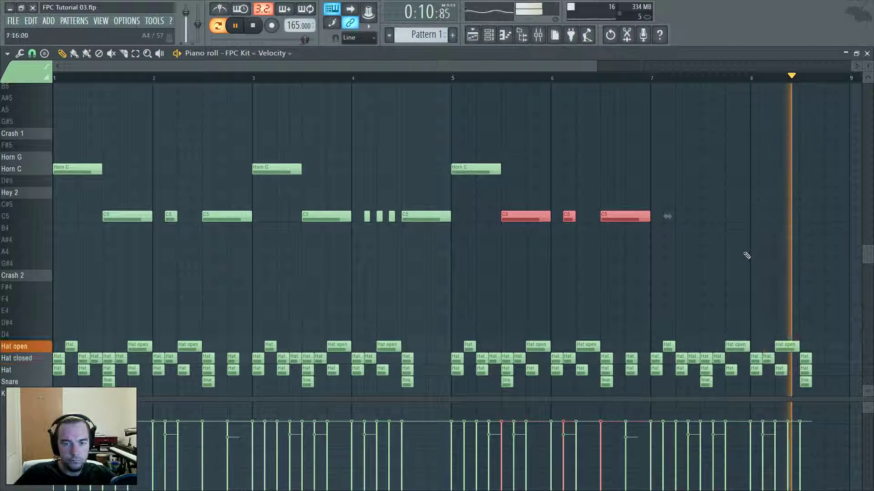
key(space)
click(867, 54)
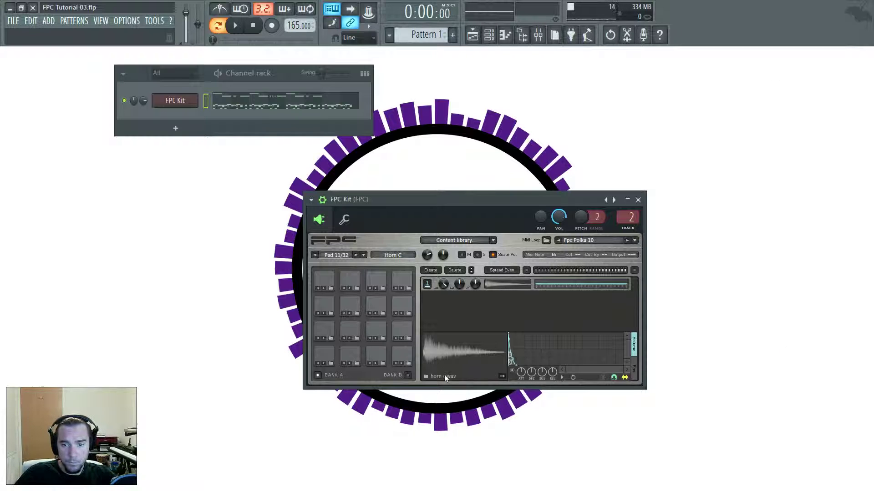
- Slightly lengthen the release of the Horn C pad's volume envelope and trigger the note several times to hear it
click(332, 310)
click(376, 309)
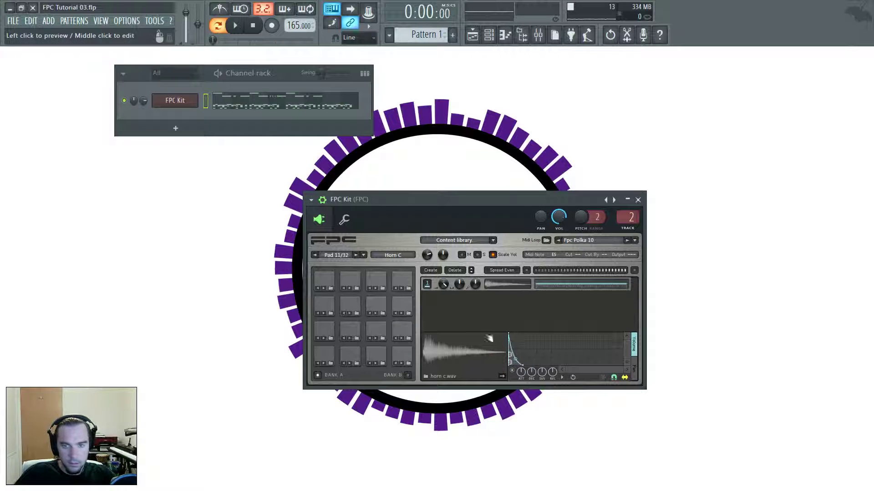
key(c)
key(c)
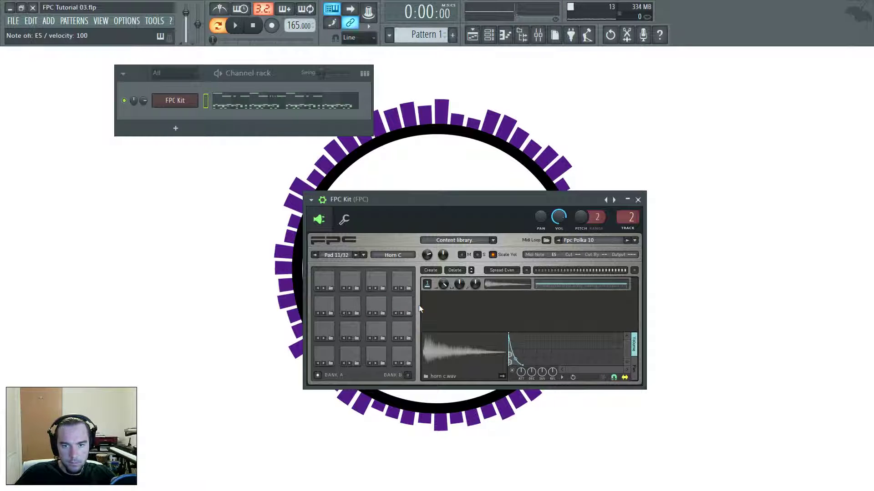
key(c)
click(479, 342)
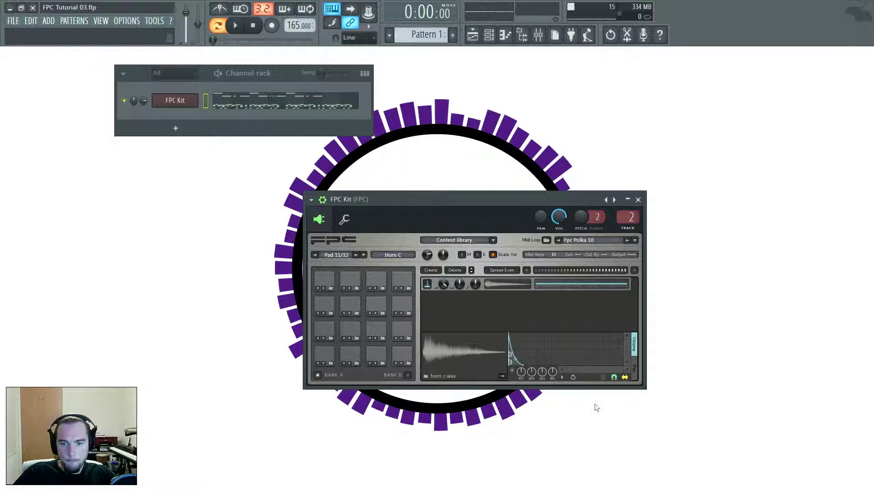
key(c)
key(c)
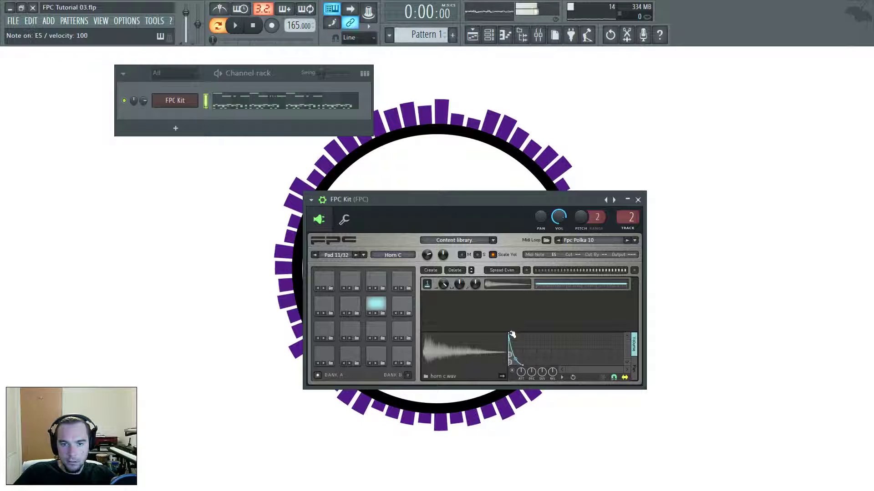
- Try a much slower attack on the Horn C volume envelope and settle on an attack point of 25%
drag(514, 335, 522, 335)
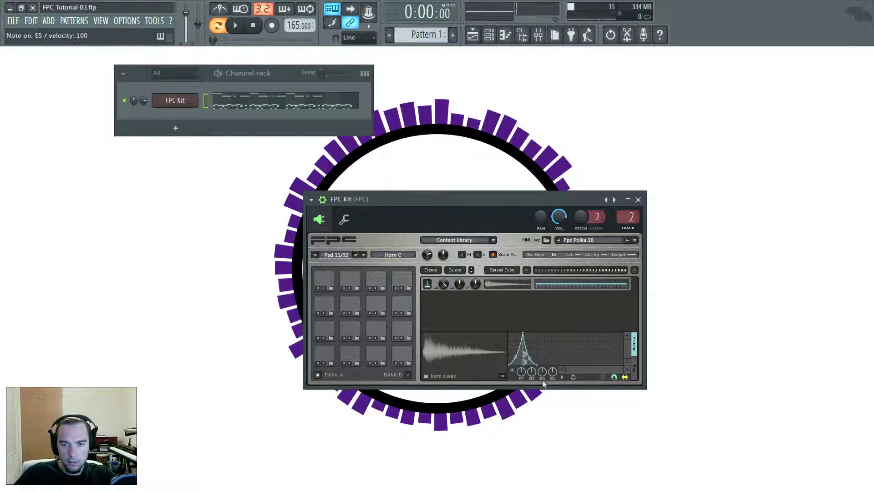
drag(522, 335, 567, 335)
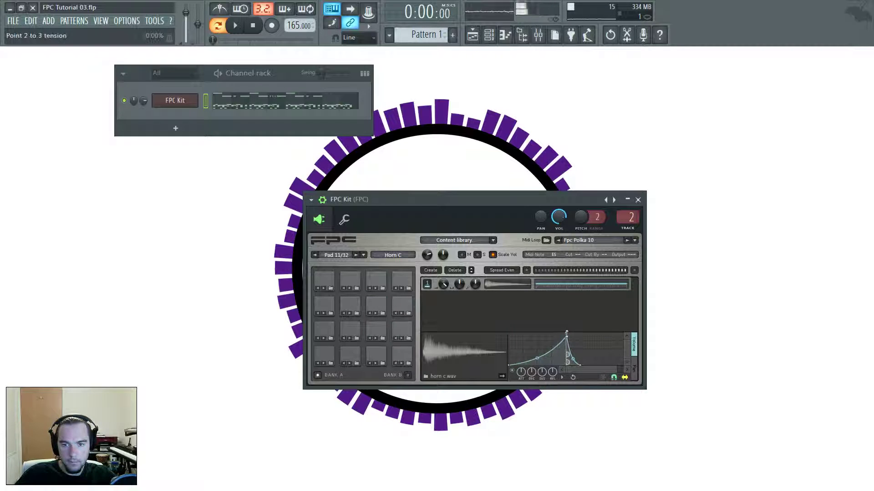
drag(570, 339, 524, 317)
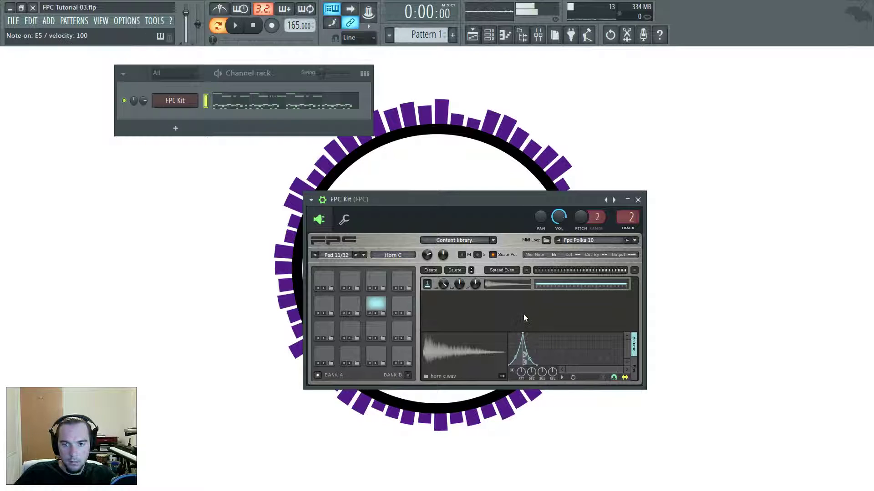
- Play the pattern with the slower horn attack and return the Horn C volume envelope to instant attack
key(space)
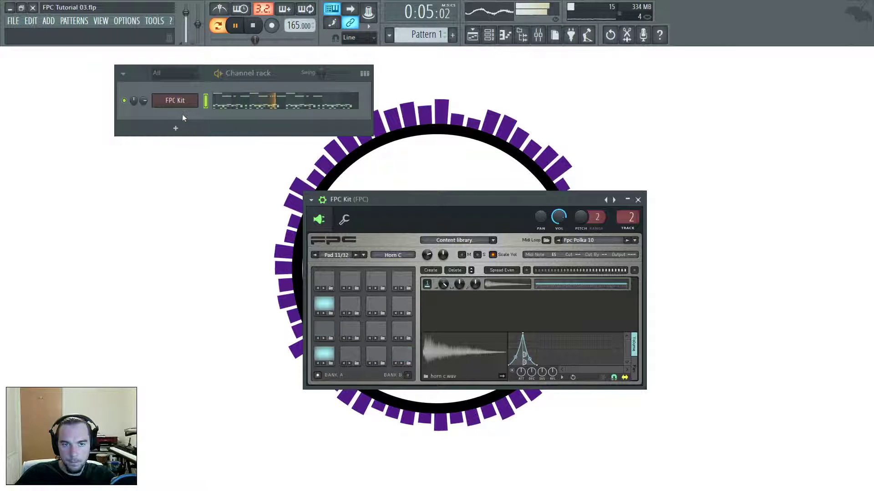
key(space)
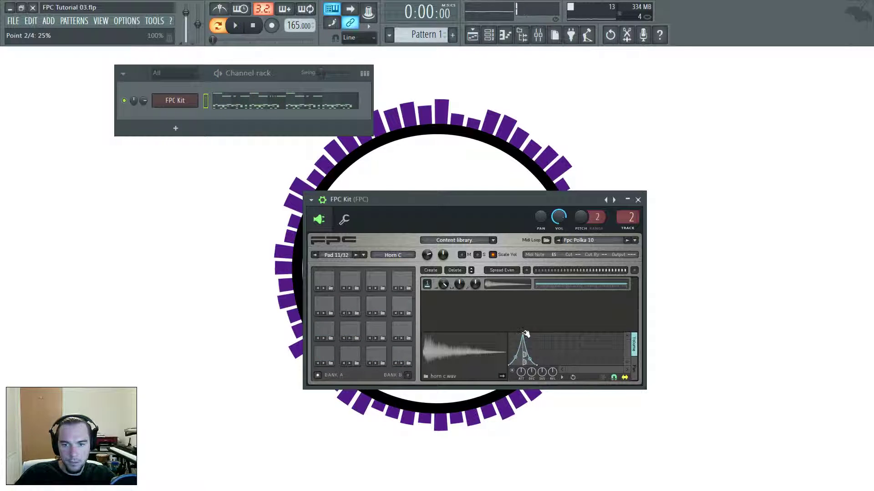
drag(522, 334, 496, 323)
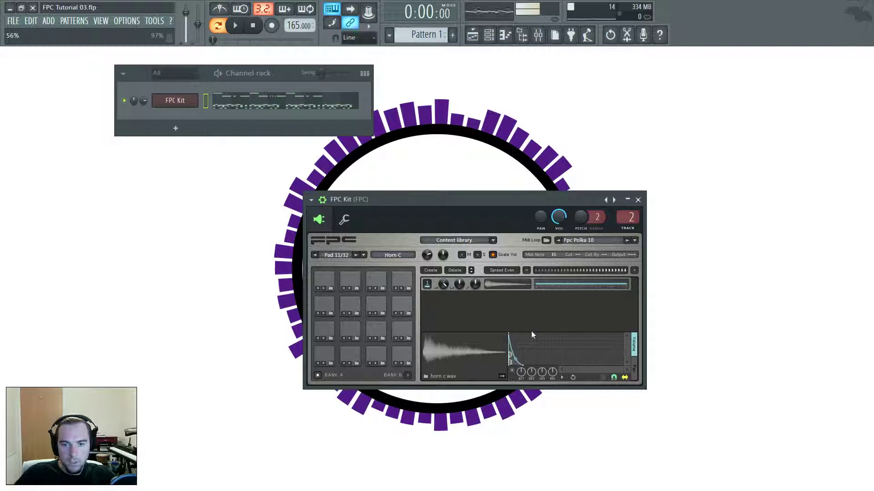
- Give the Horn C pad an enabled pan envelope that rises from centre to the right, and play the pattern to hear it
click(635, 370)
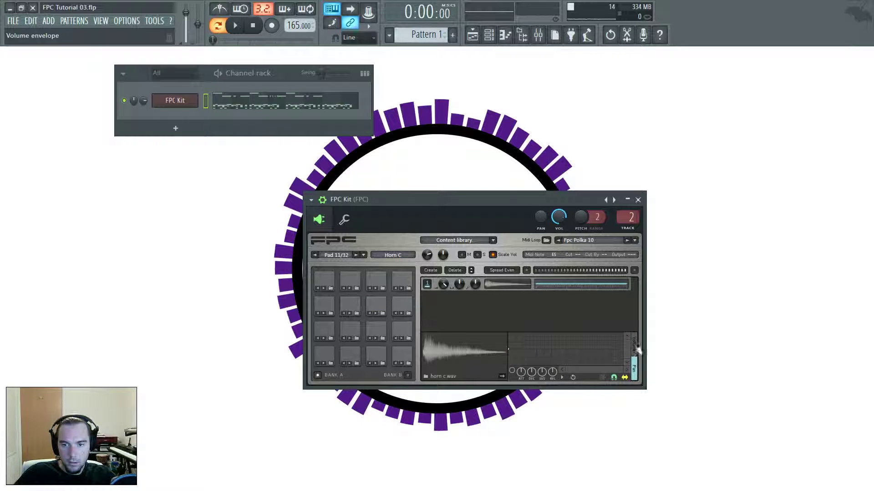
drag(535, 351, 568, 334)
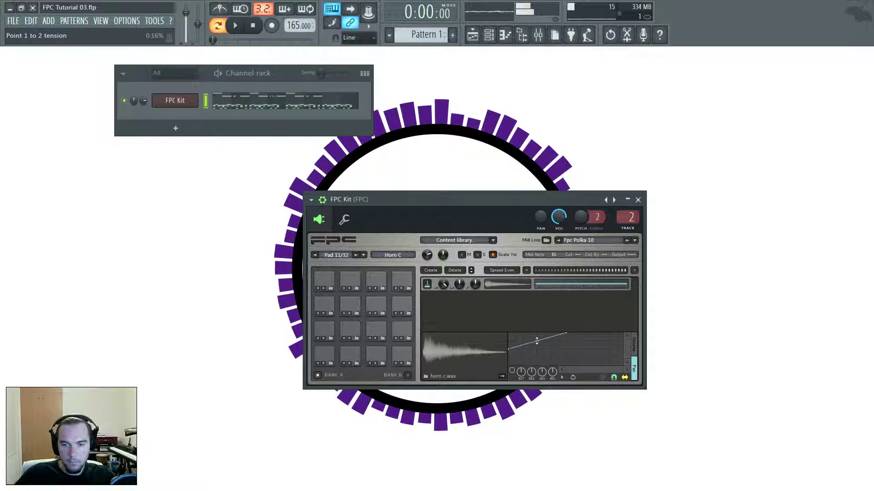
drag(537, 341, 536, 340)
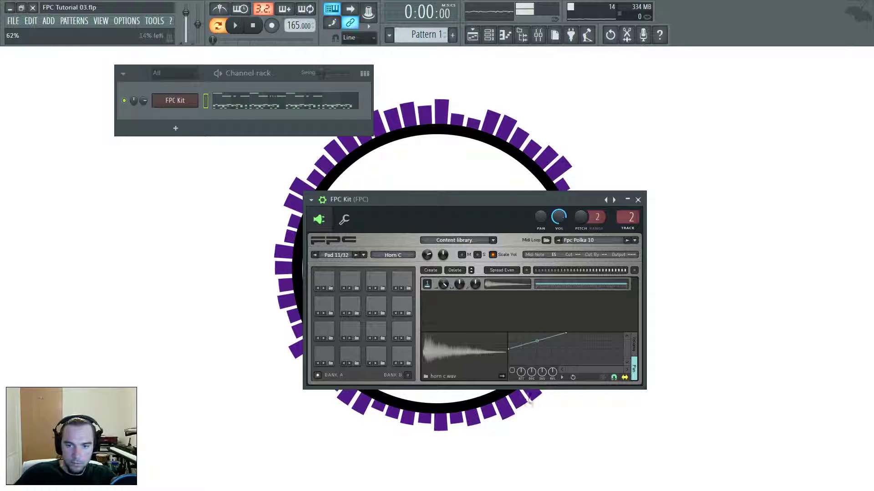
click(511, 372)
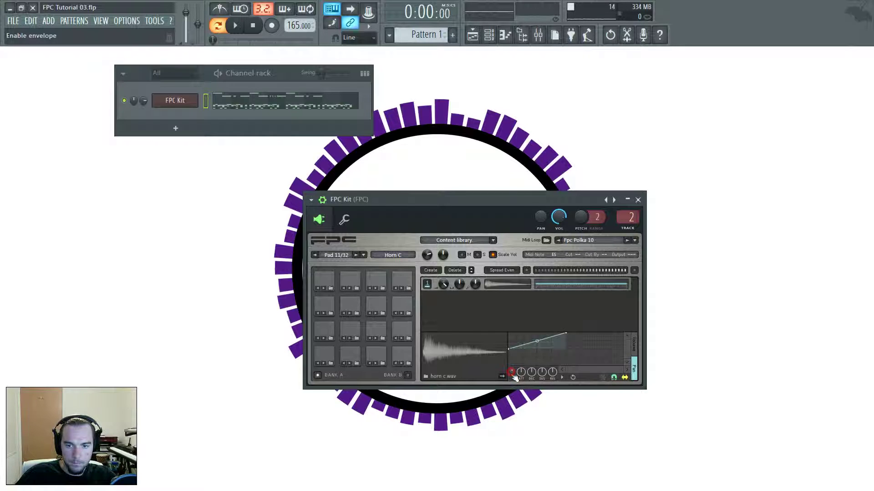
key(space)
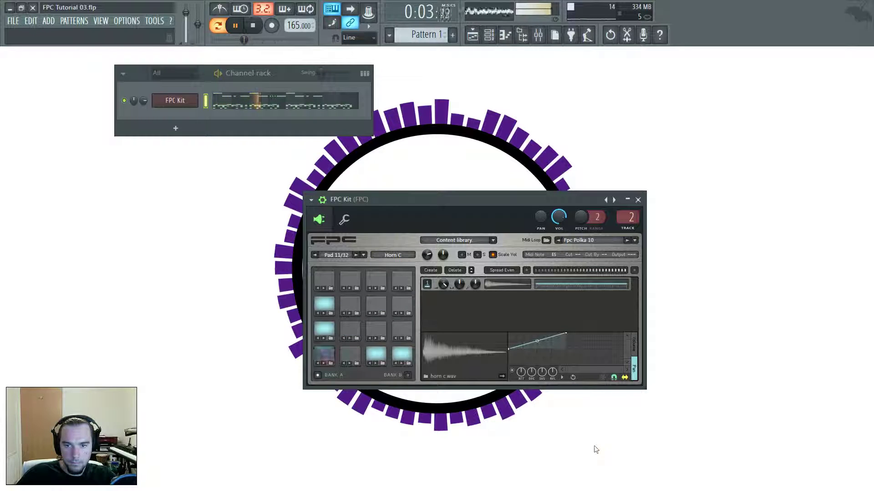
key(space)
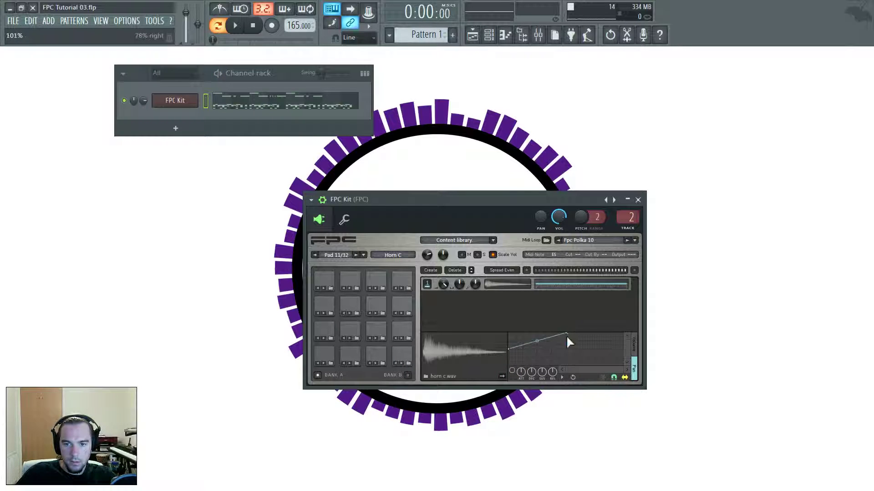
- Insert an intermediate point in the Horn C pan envelope at 88% and 100% left, so the pan swings left before right
mouse_move(568, 339)
mouse_down()
mouse_move(600, 336)
mouse_move(566, 329)
mouse_up()
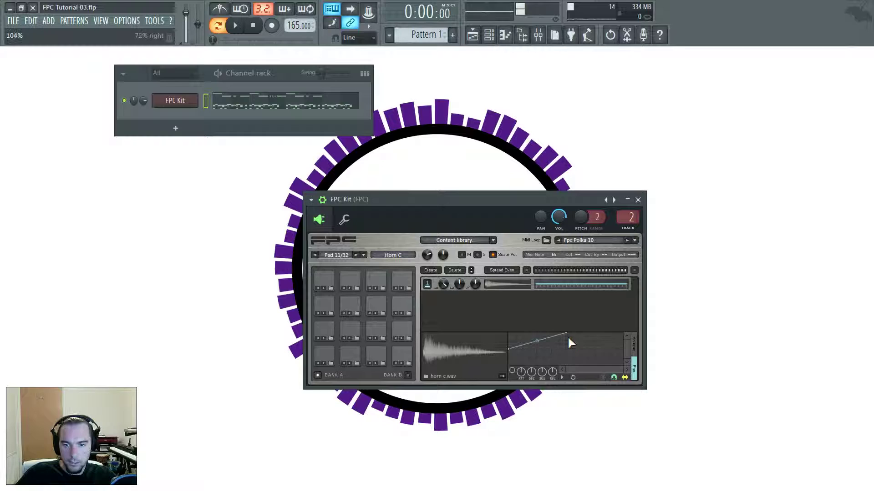
right_click(532, 347)
drag(532, 347, 559, 365)
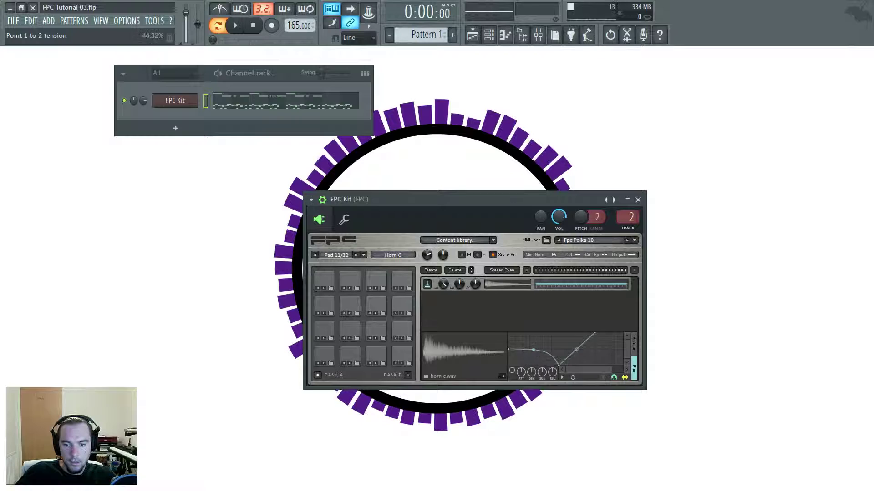
- Delete all added points from the Horn C pan envelope, leaving only its starting point
right_click(562, 365)
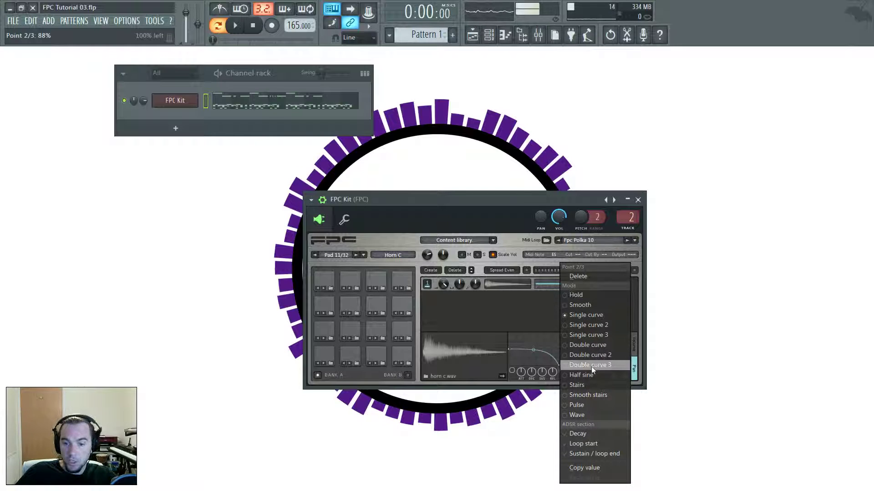
click(591, 278)
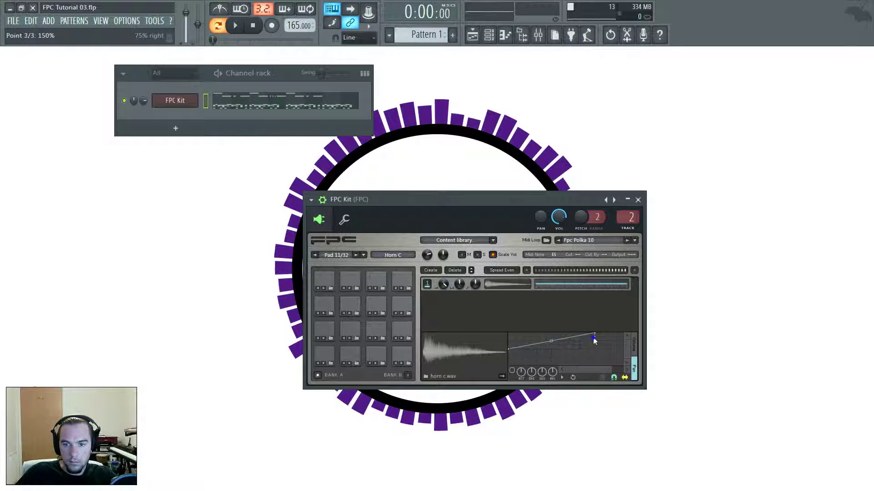
right_click(596, 335)
click(612, 273)
right_click(597, 335)
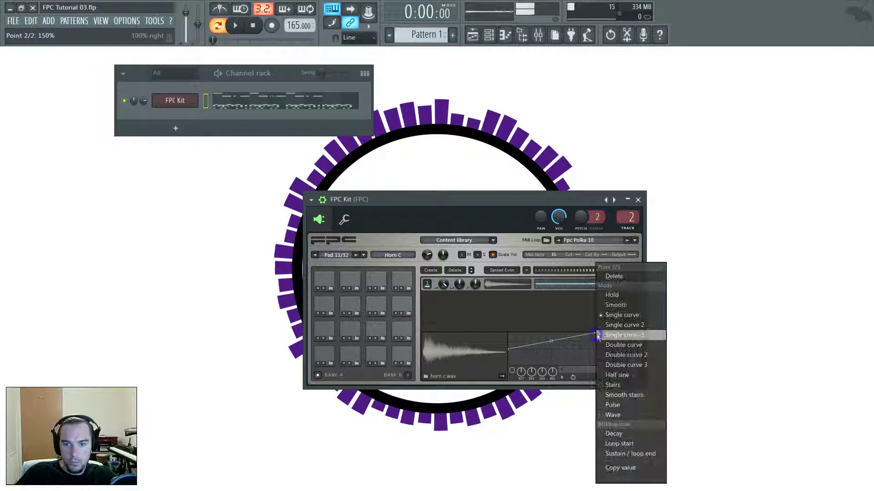
click(610, 278)
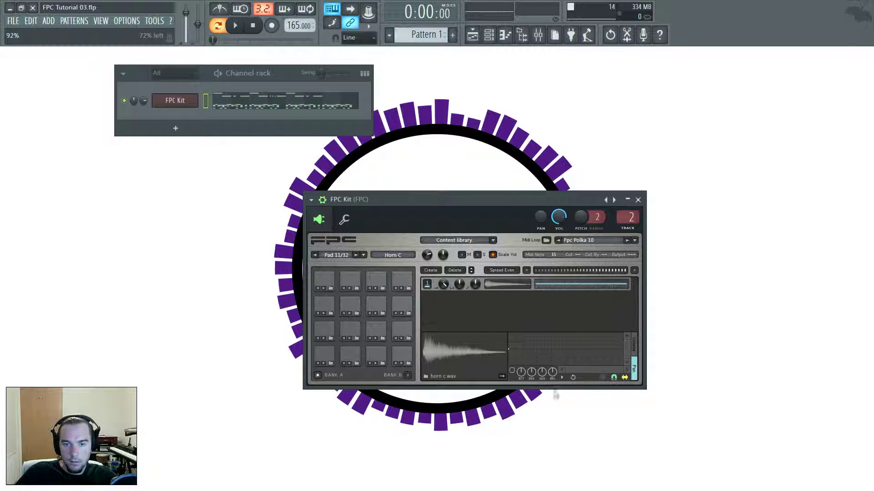
- Shorten the release of the Horn C pad's volume envelope and select the Crash 1 pad
click(634, 344)
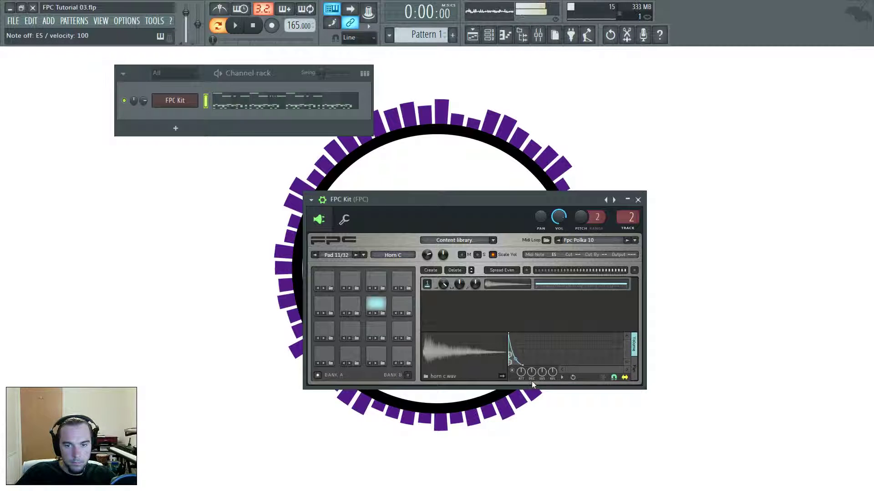
drag(522, 365, 520, 367)
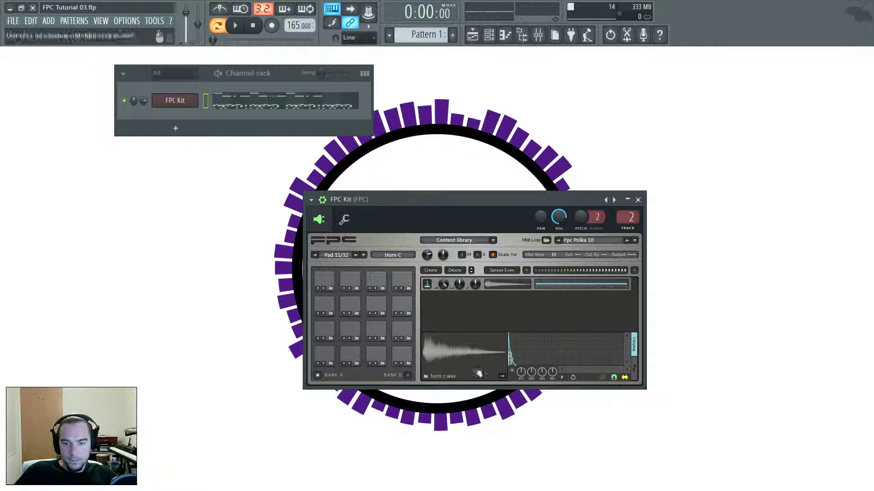
click(325, 281)
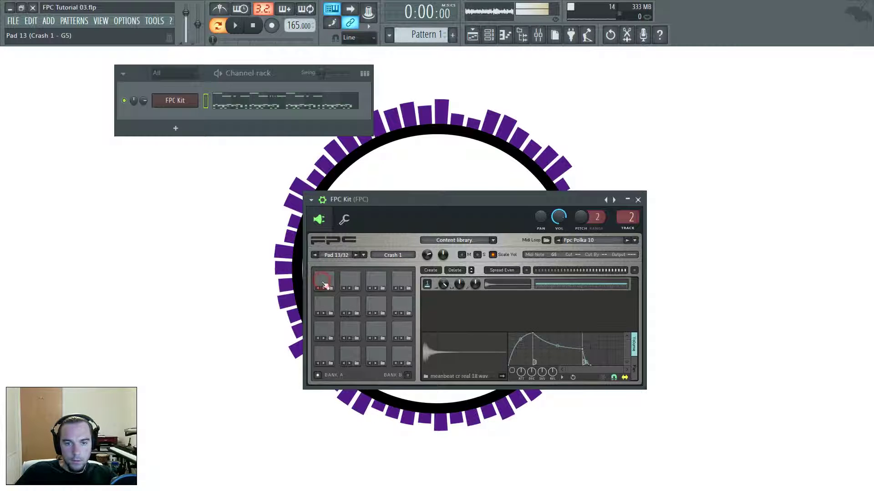
- Audition the Crash 2 pad and place a Crash 1 note at the start of bar 1 in the FPC Kit piano roll
click(350, 282)
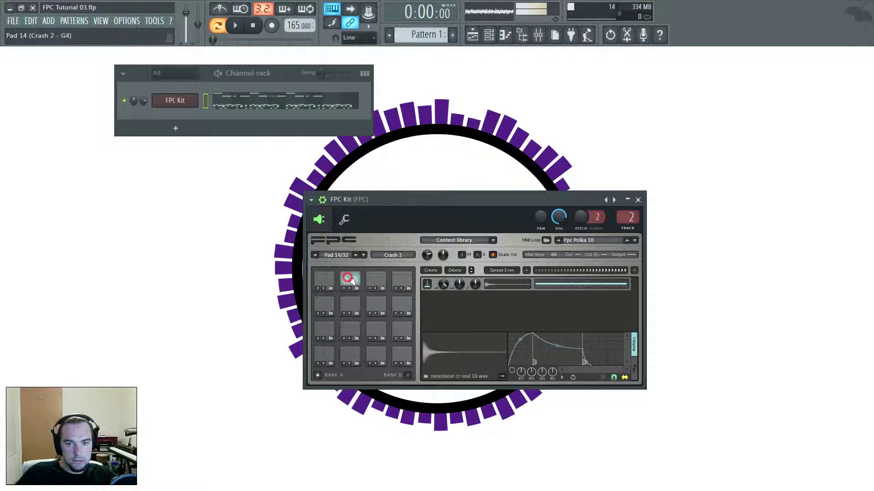
click(174, 100)
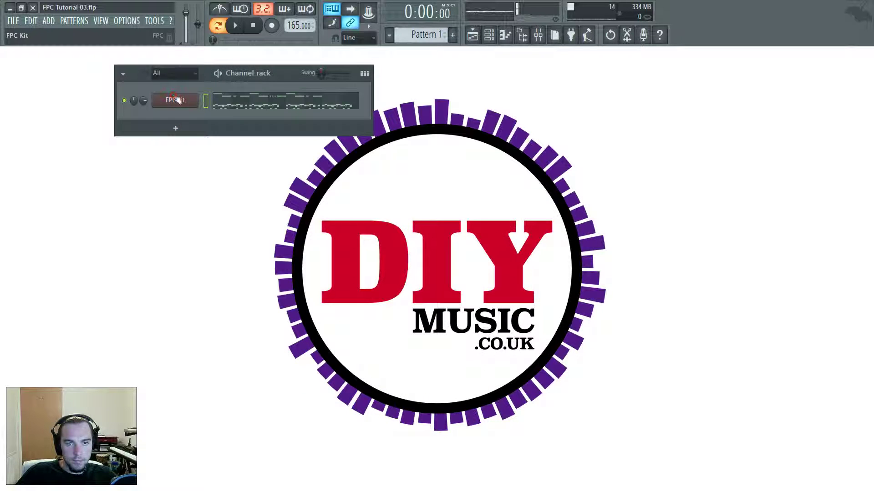
click(175, 100)
click(273, 105)
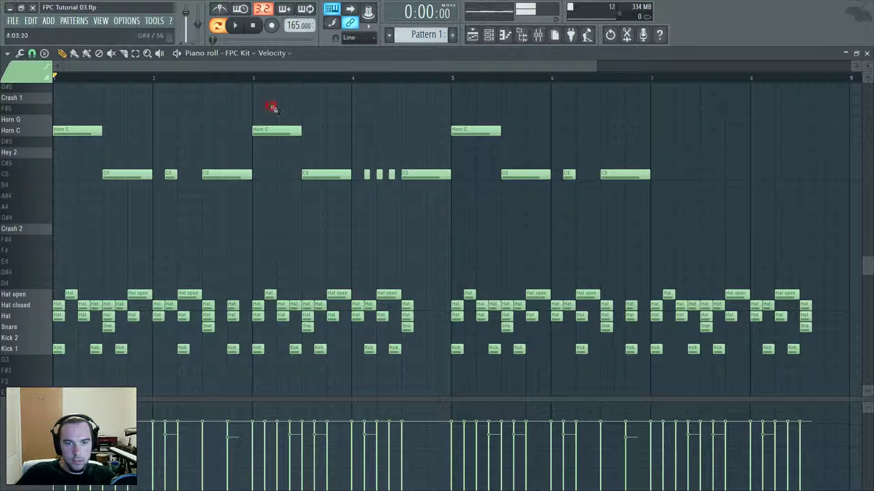
scroll(126, 226, up, 4)
click(18, 163)
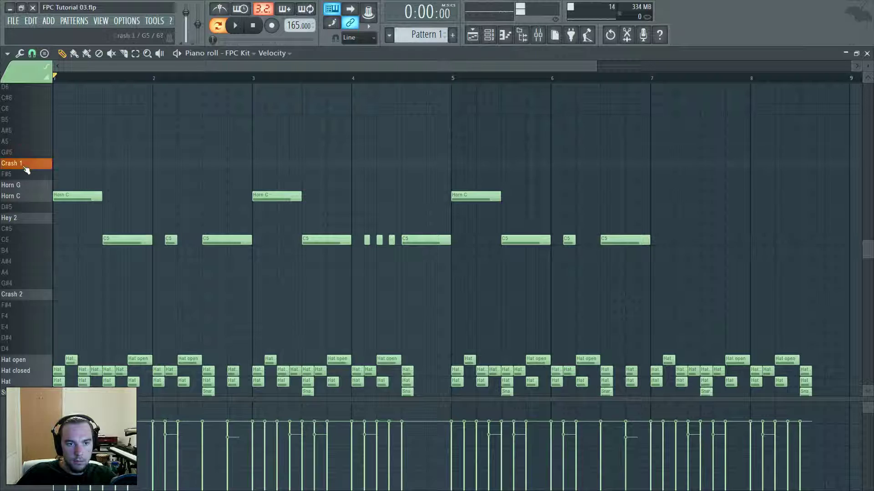
click(22, 164)
drag(71, 163, 53, 161)
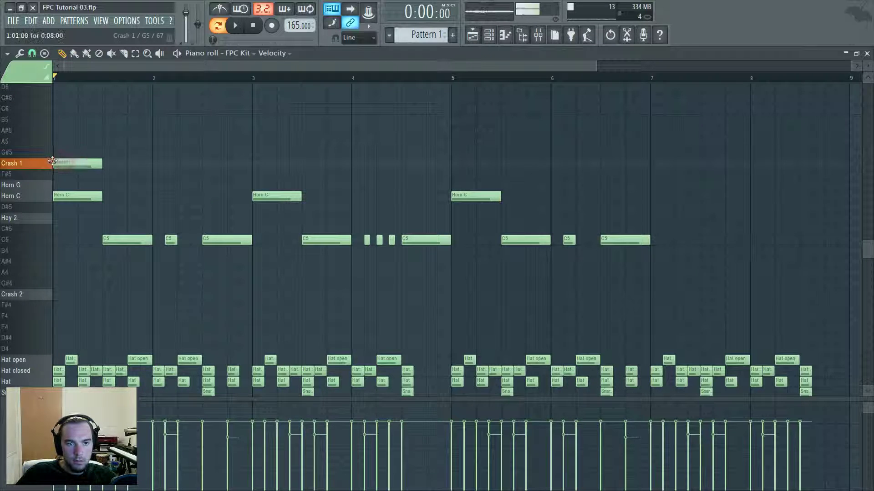
- Return to the FPC pads and play the Crash 1 pad directly and through the typing keyboard to check its trigger note
click(506, 40)
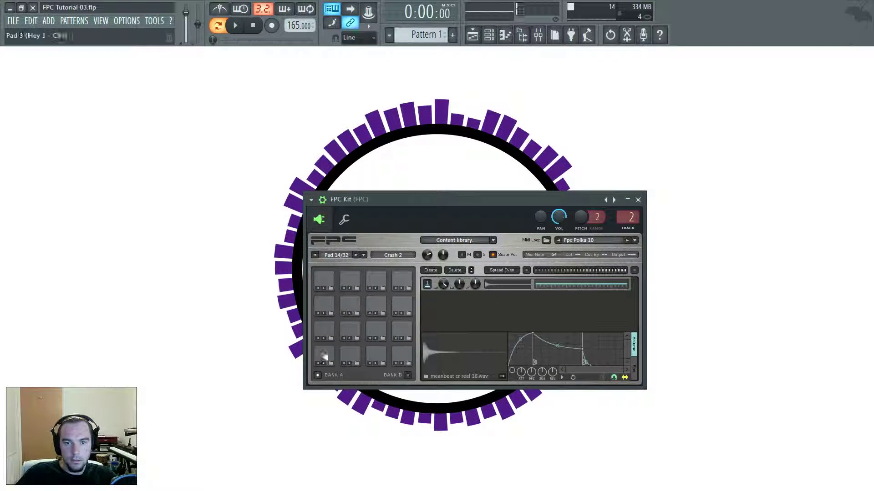
click(353, 284)
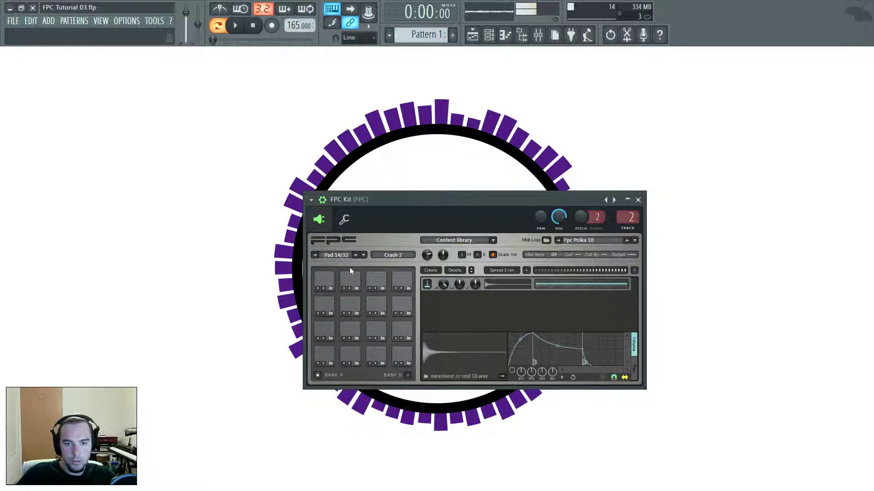
click(331, 288)
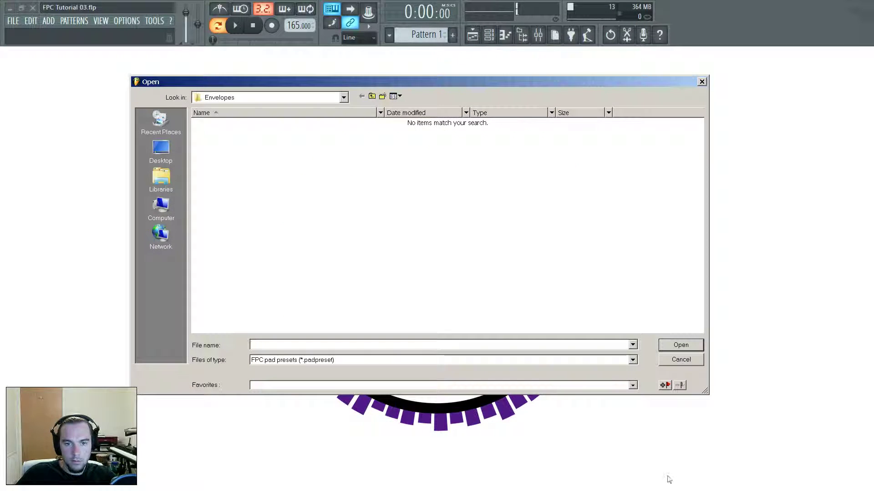
click(683, 362)
click(334, 278)
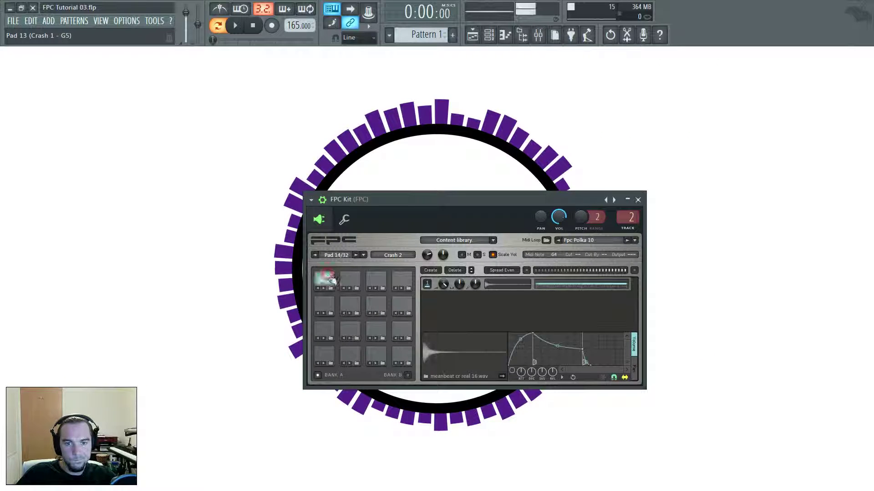
key(x)
key(c)
key(v)
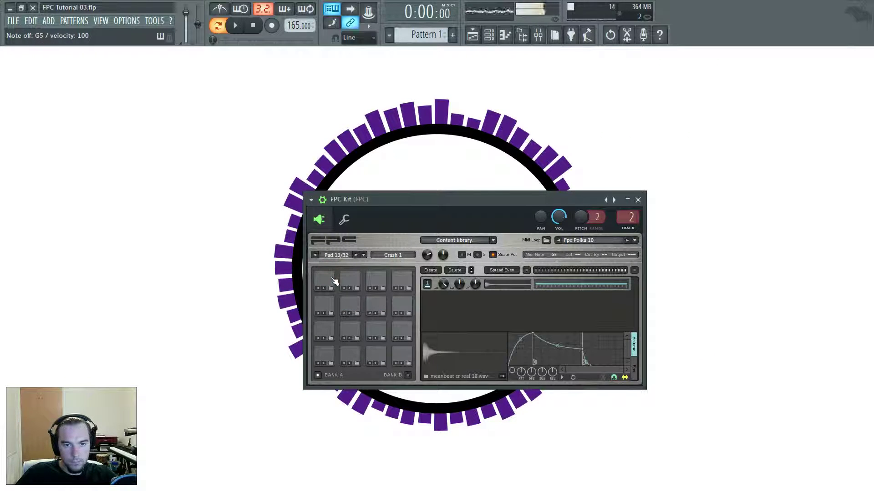
key(b)
key(b)
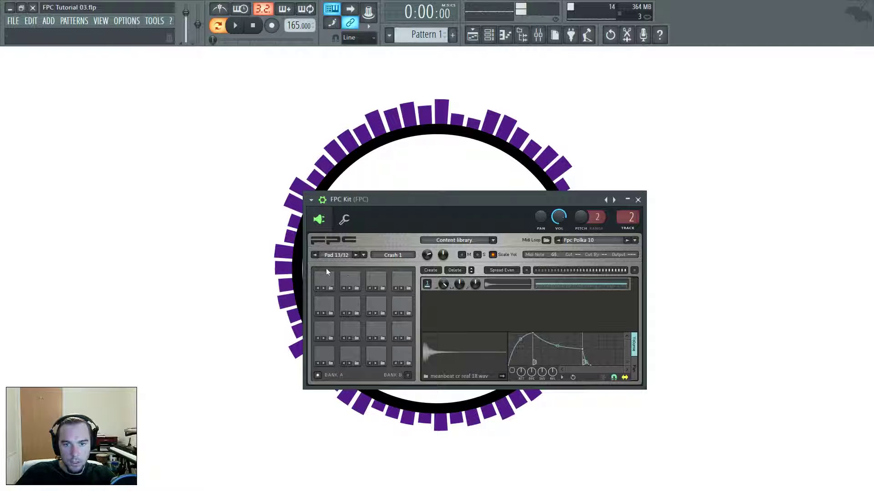
- Set the Crash 2 pad's MIDI note to A5 and test both crash pads from the typing keyboard
click(362, 279)
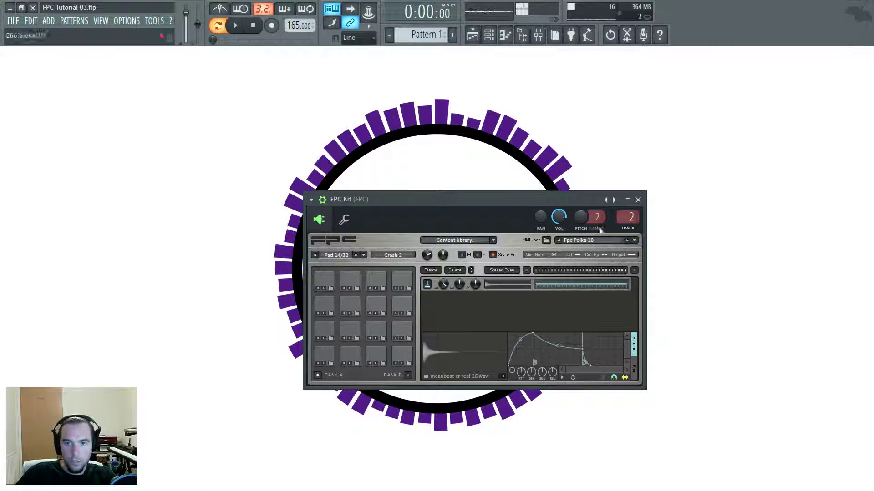
click(549, 255)
click(459, 277)
key(n)
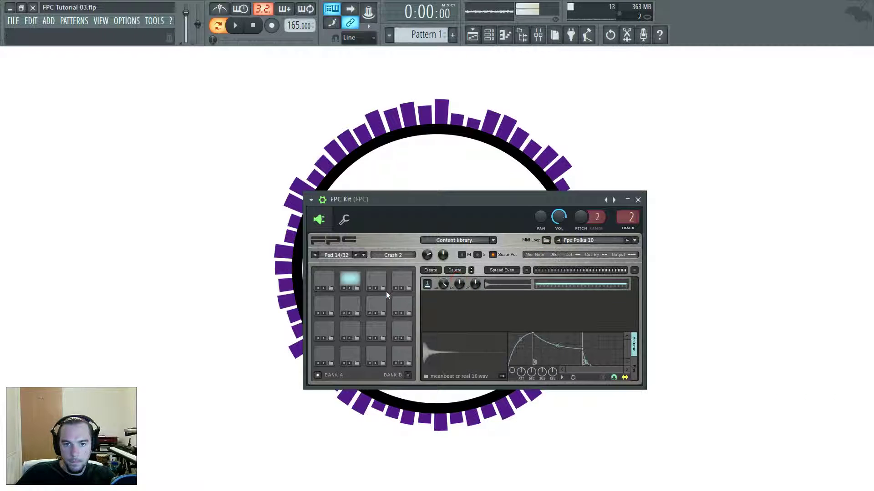
key(b)
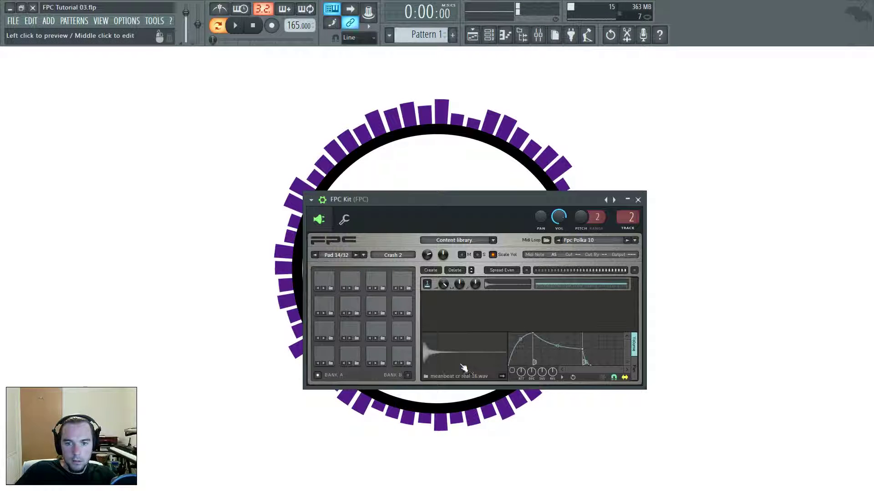
- Reverse the Crash 2 sample, open it for editing in Edison beside the FPC window, and preview the reversed sound
click(502, 377)
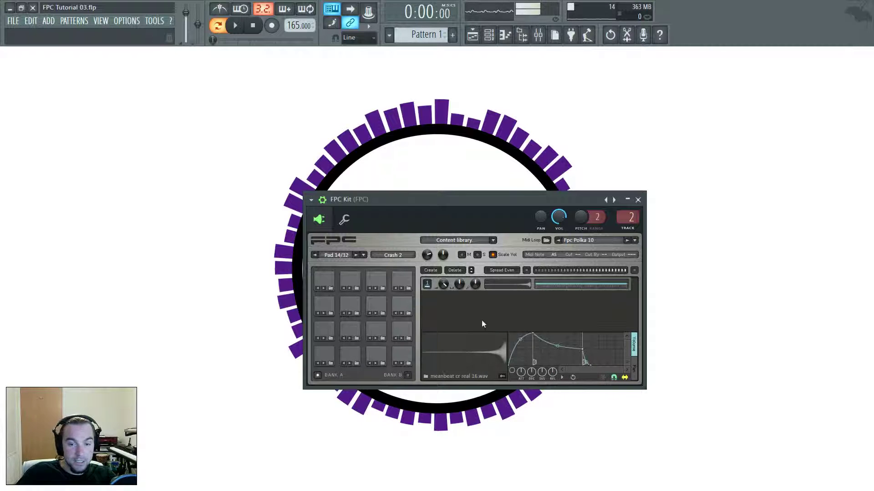
right_click(462, 348)
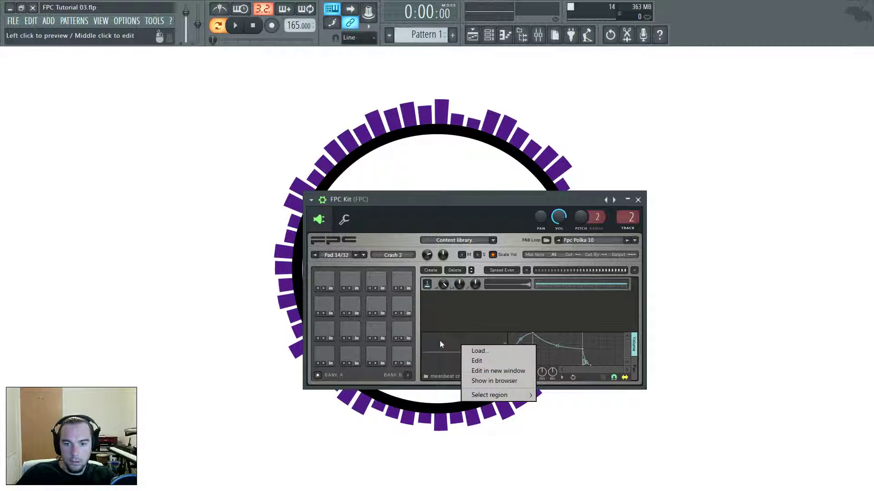
click(496, 361)
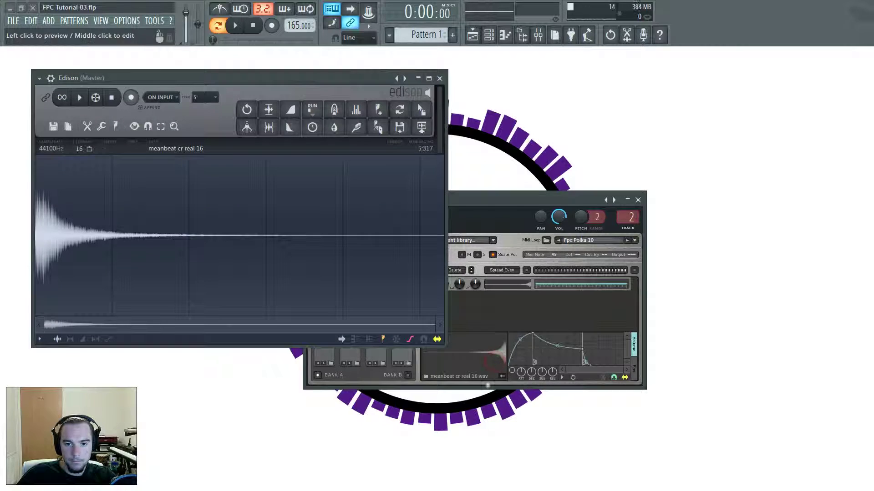
drag(230, 89, 624, 78)
drag(407, 207, 169, 166)
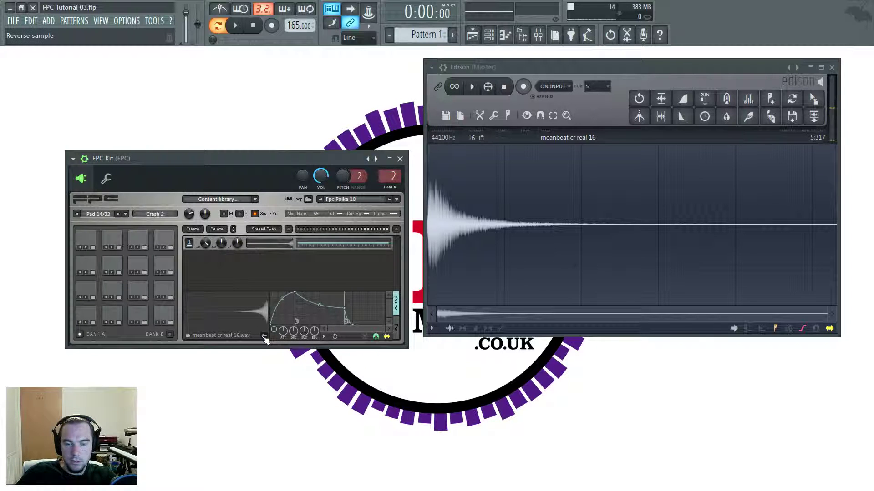
click(226, 322)
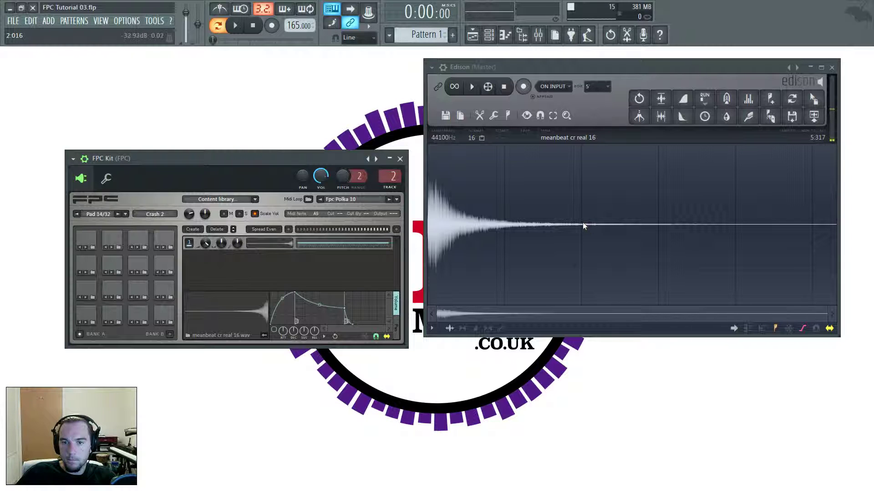
- Delete the quiet tail of the crash sample in Edison, from 1:993 to the end
drag(583, 223, 759, 237)
drag(835, 234, 836, 233)
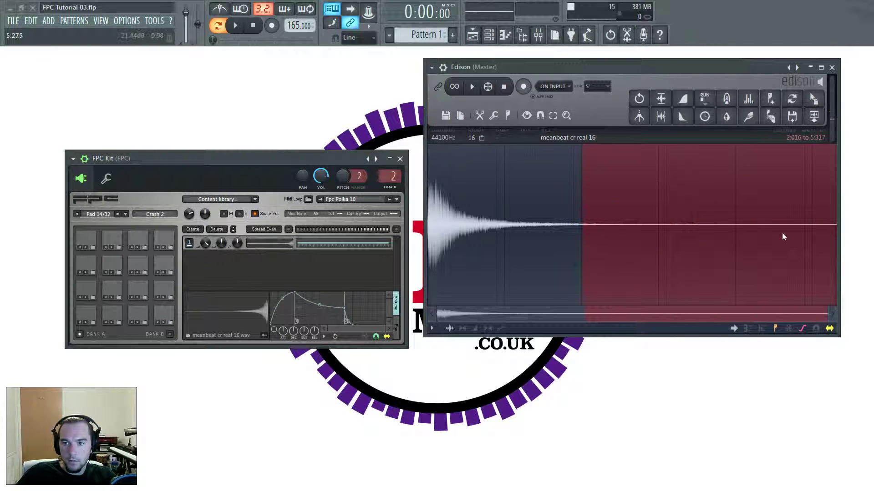
drag(581, 229, 561, 228)
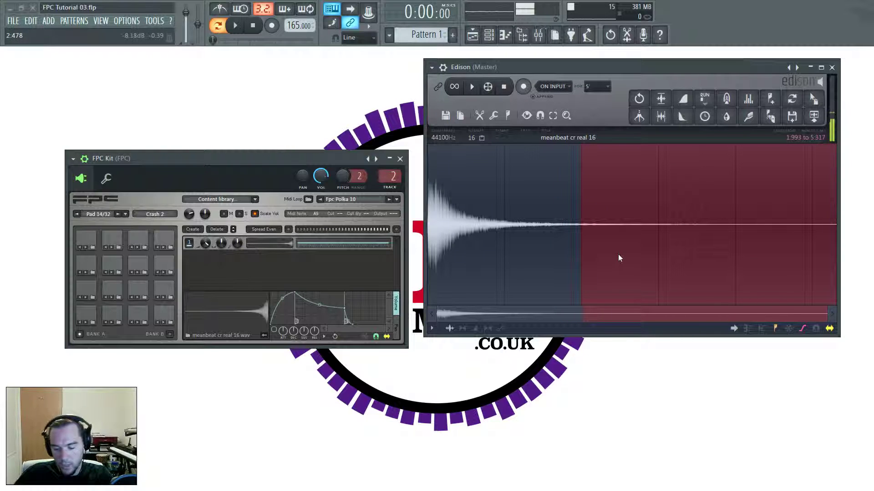
key(Delete)
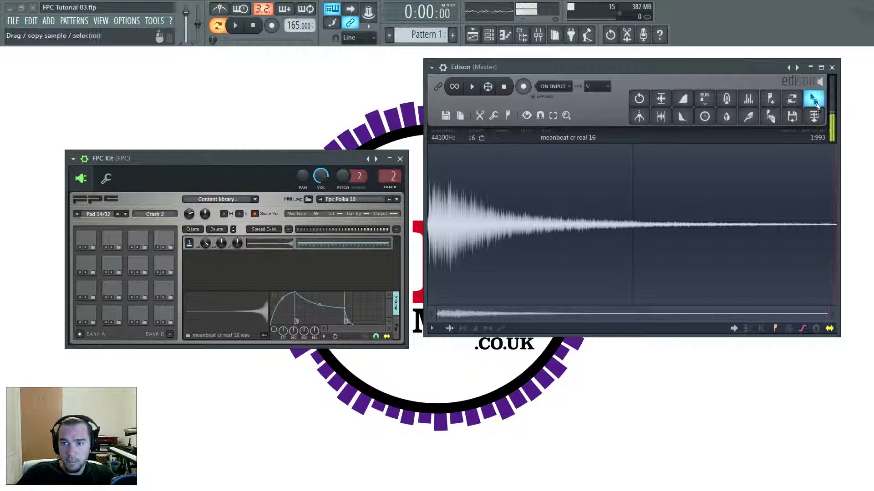
- Load the trimmed sample from Edison into the Crash 2 pad and play the pad to hear it
drag(814, 96, 215, 314)
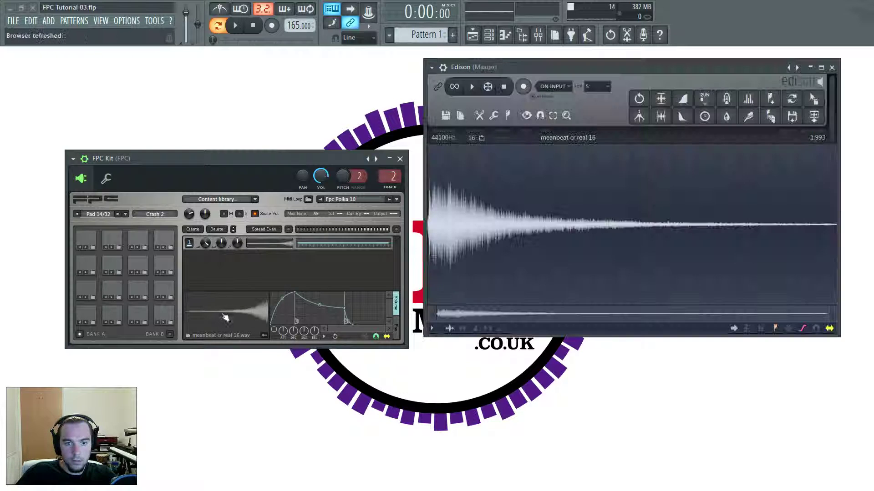
click(207, 325)
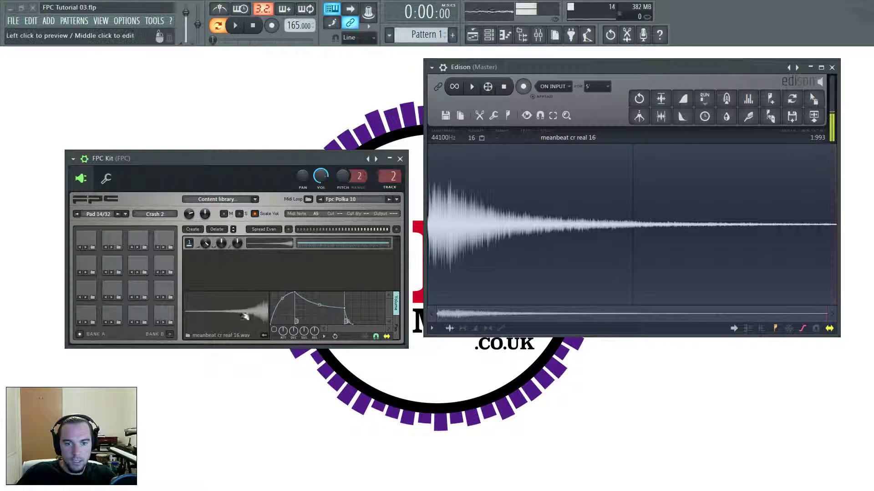
click(113, 240)
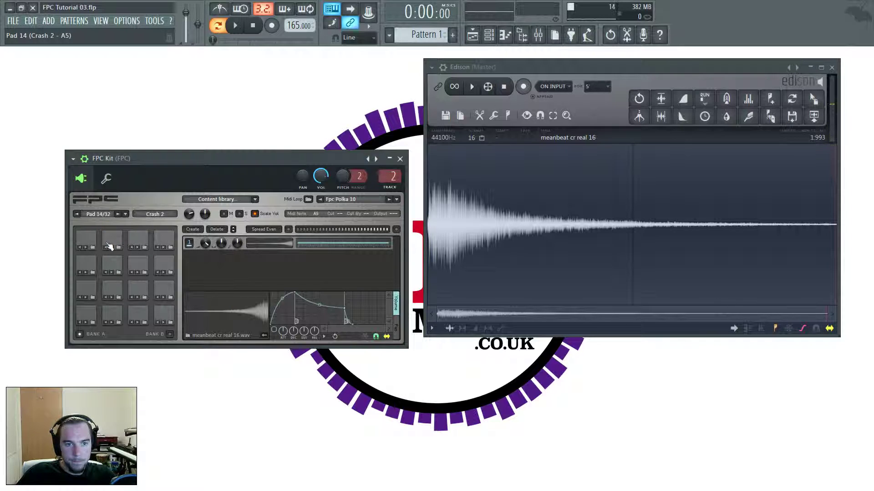
click(110, 246)
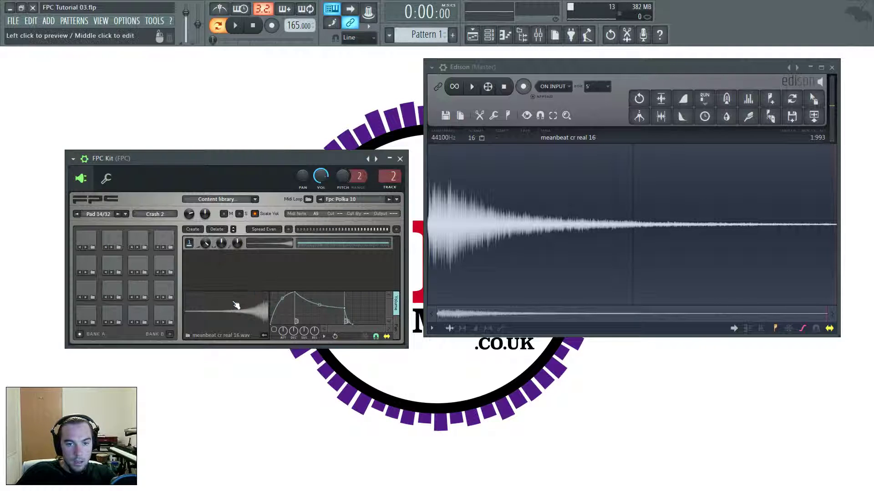
- Enable the Crash 2 pad's volume envelope, move its peak and sustain points to the very start, and test the pad
click(274, 330)
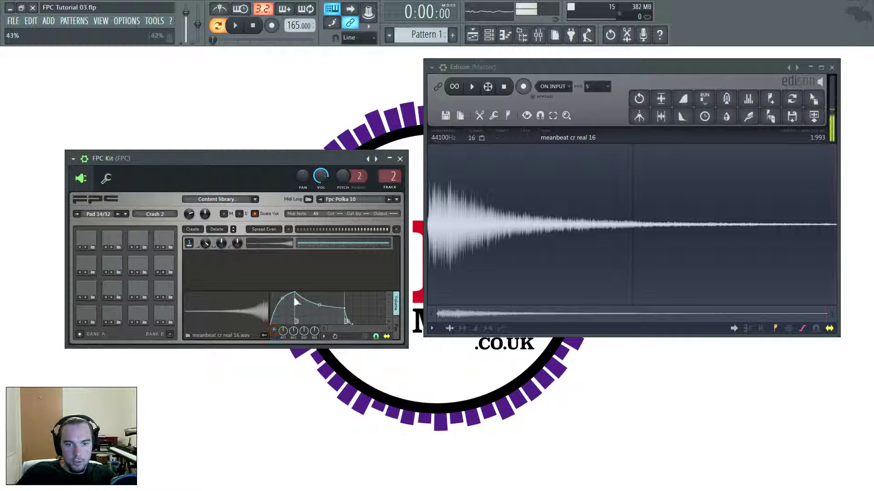
drag(295, 293, 267, 258)
drag(319, 308, 225, 199)
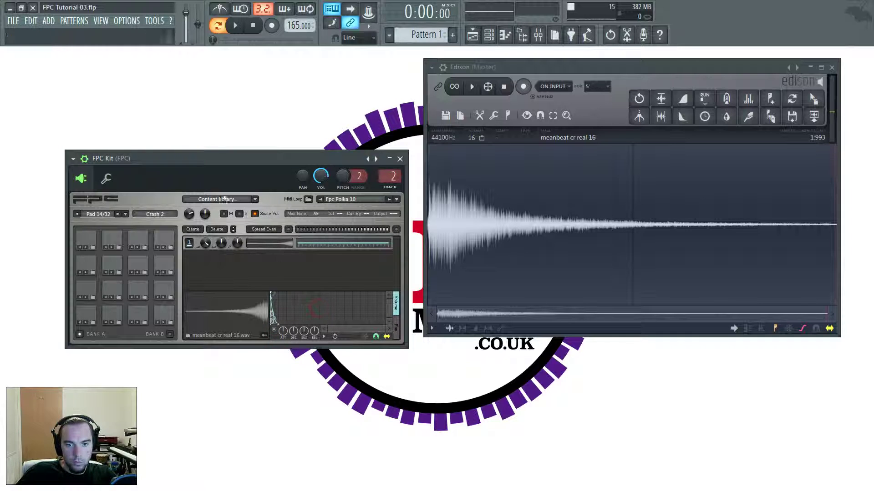
key(n)
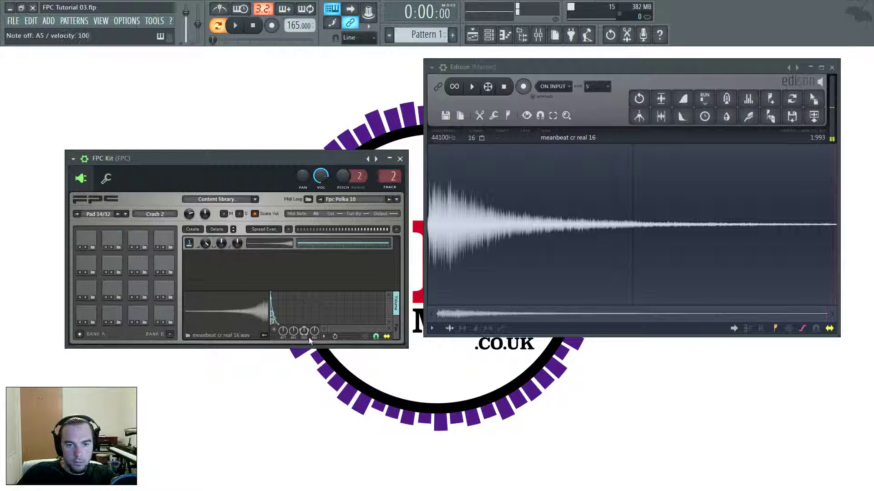
key(n)
key(n)
key(n)
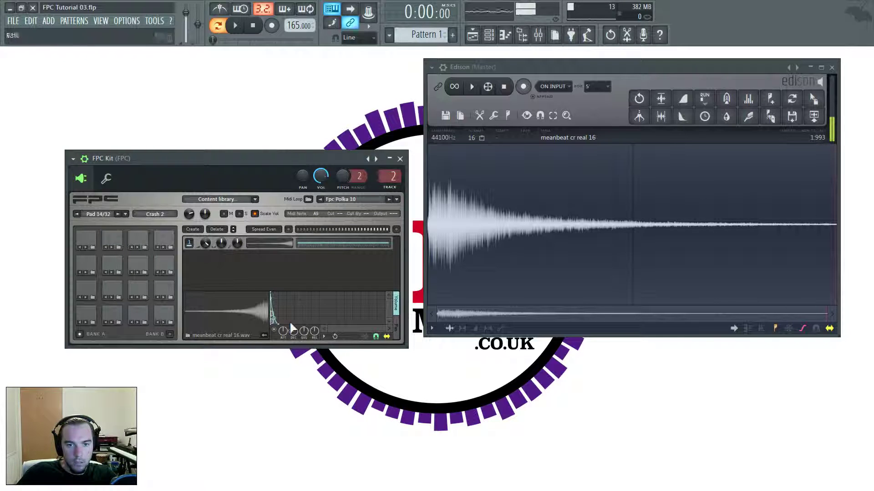
key(n)
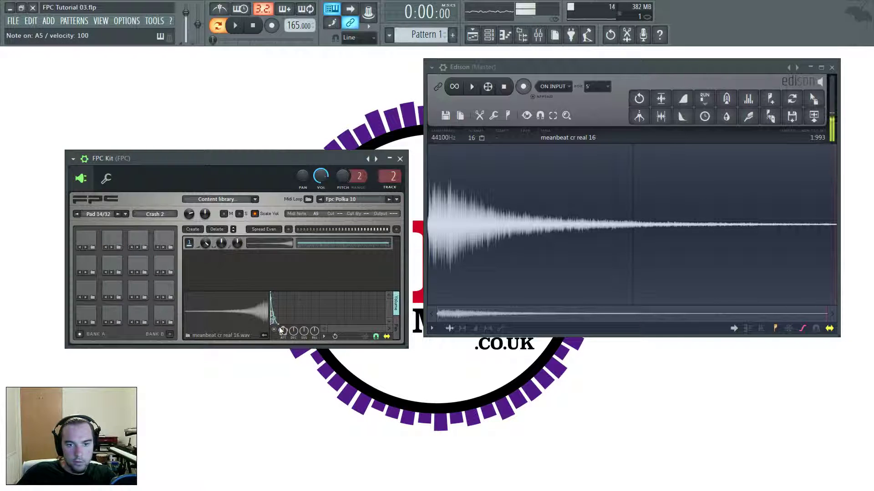
- Move the Crash 1 volume envelope's peak and sustain points to the very start, and toggle the envelope on and off
click(87, 243)
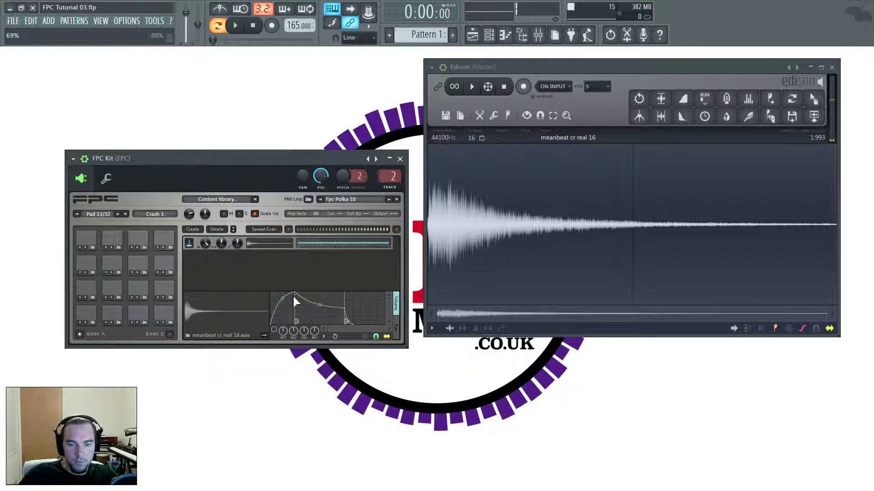
drag(295, 291, 248, 247)
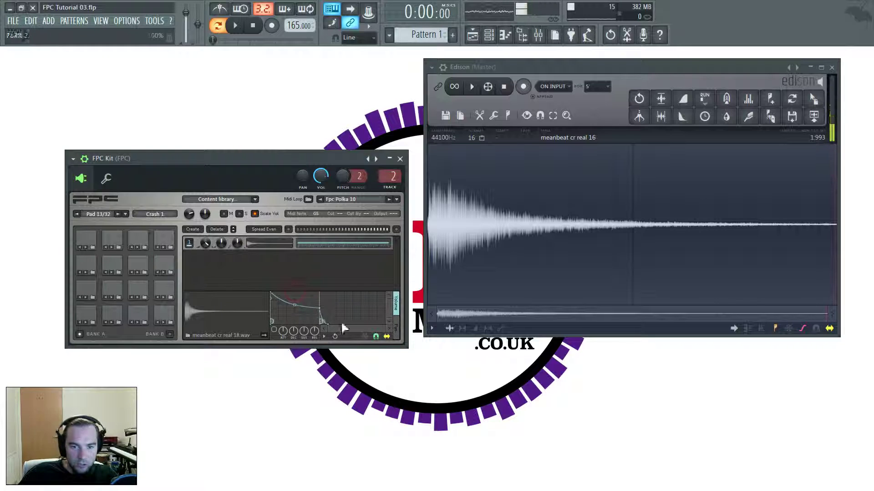
drag(319, 308, 193, 163)
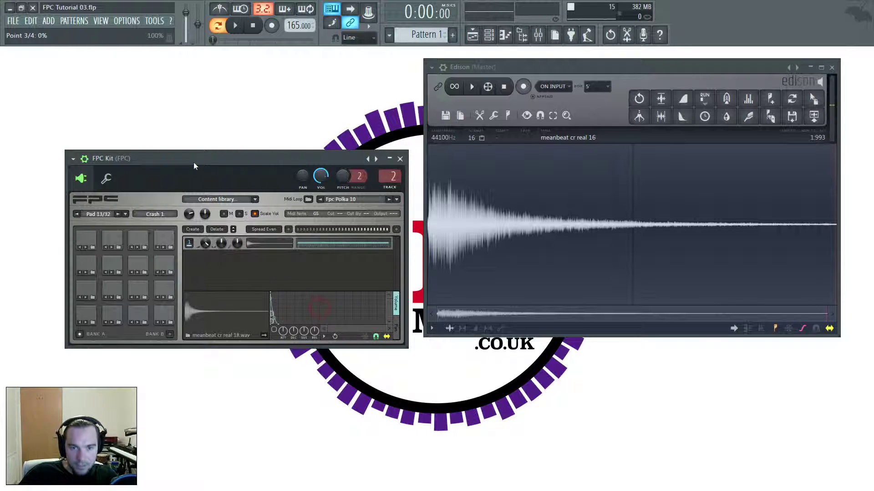
click(275, 328)
click(275, 329)
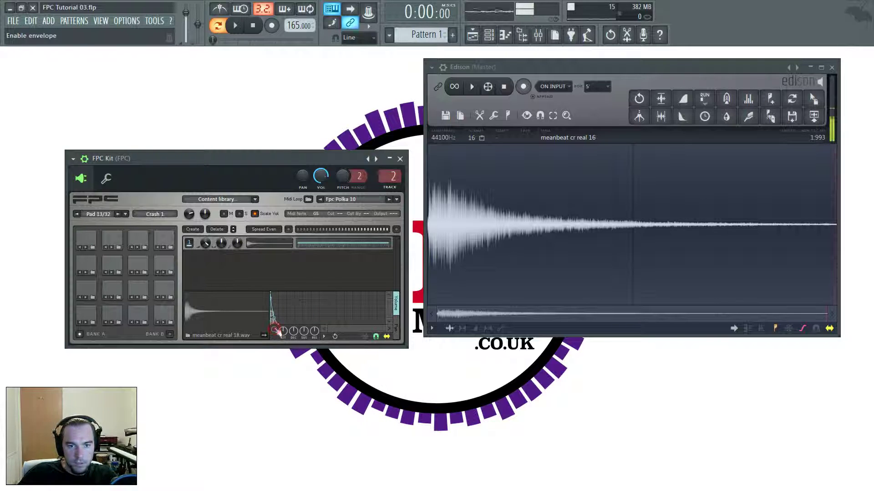
- Toggle the Crash 1 pad's volume envelope and play the crash pads to hear the result
click(274, 329)
key(b)
key(b)
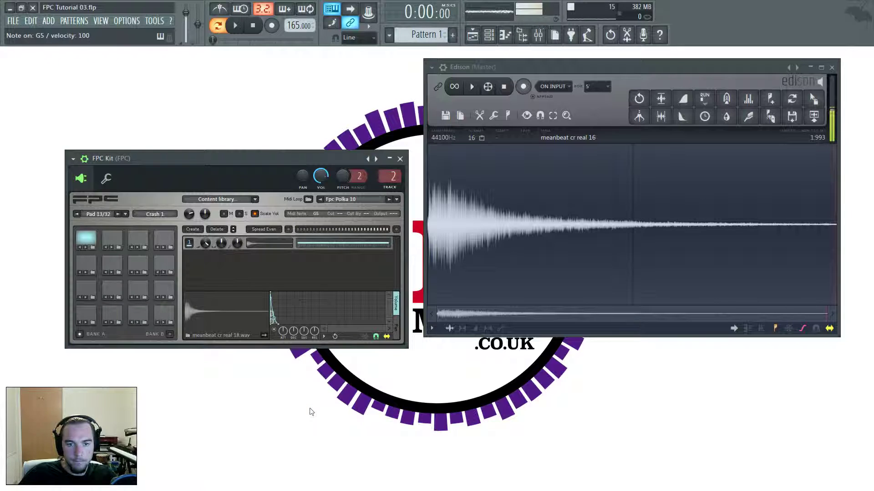
key(b)
key(n)
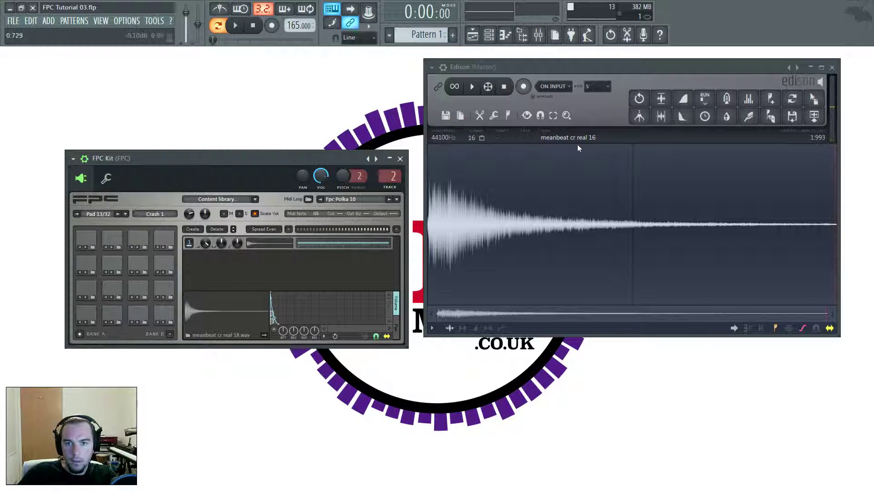
- Close Edison, move the FPC window aside and open the FPC Kit's piano roll
click(832, 67)
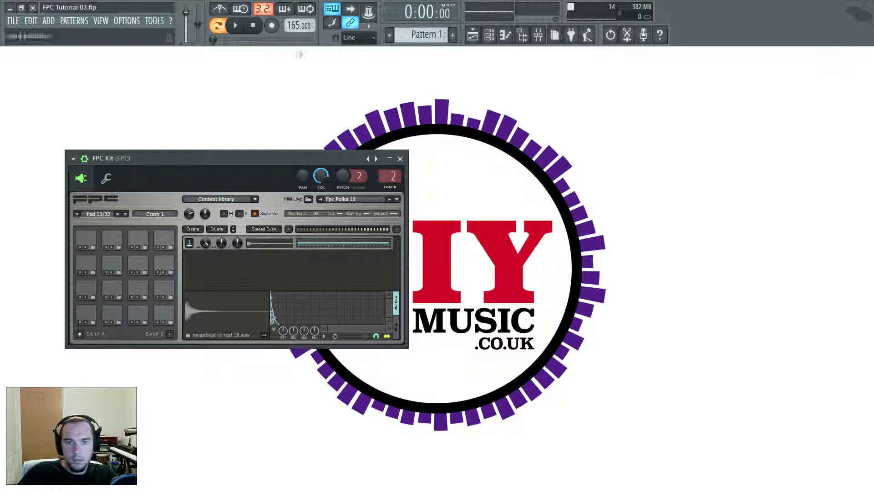
drag(309, 159, 606, 197)
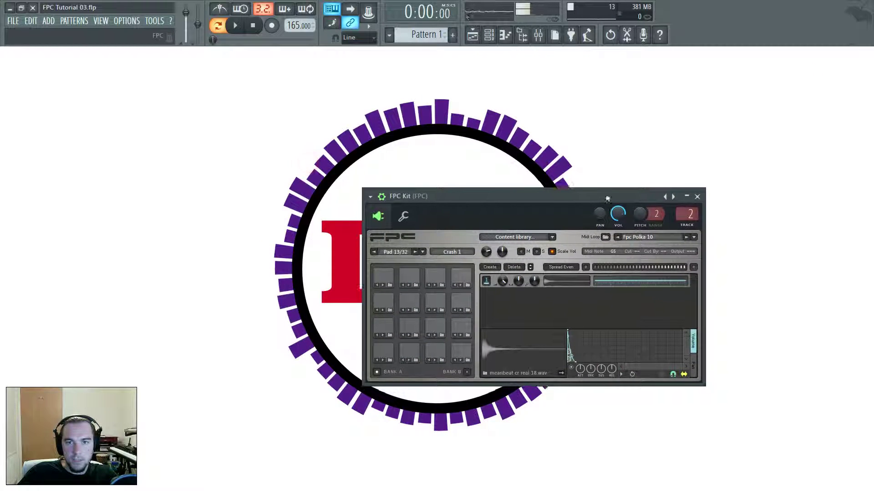
click(506, 39)
click(505, 35)
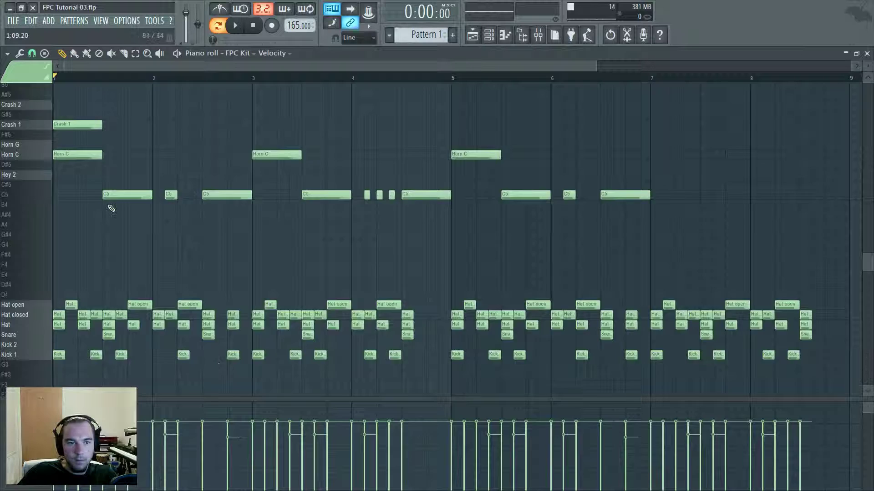
- Add a Crash 2 note filling bar 2, extend the Crash 1 note to fill bar 1, and play the pattern
scroll(111, 208, up, 3)
click(63, 184)
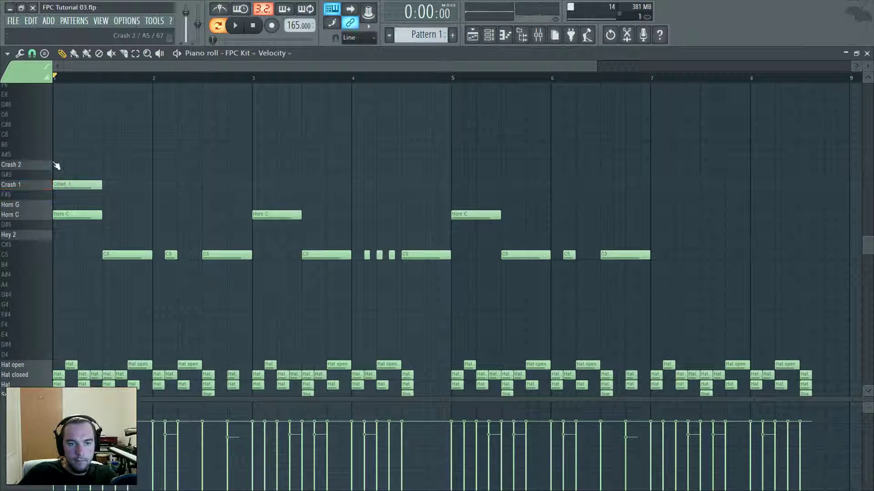
click(49, 165)
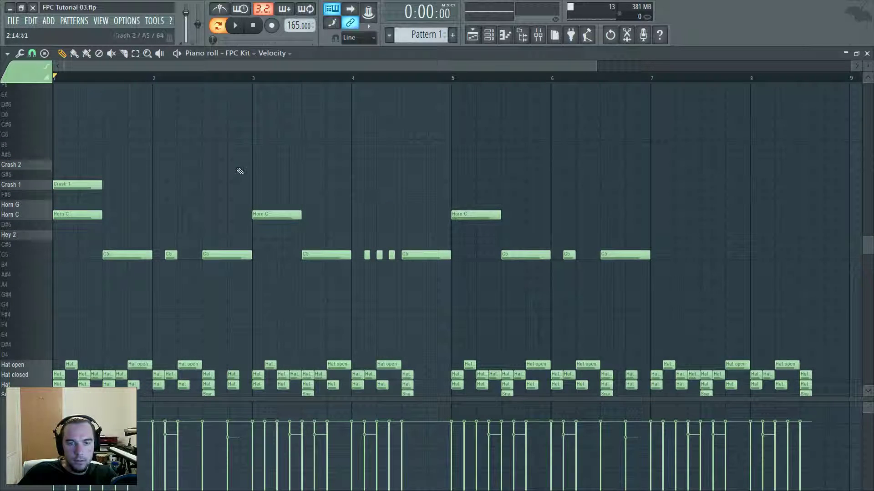
click(161, 165)
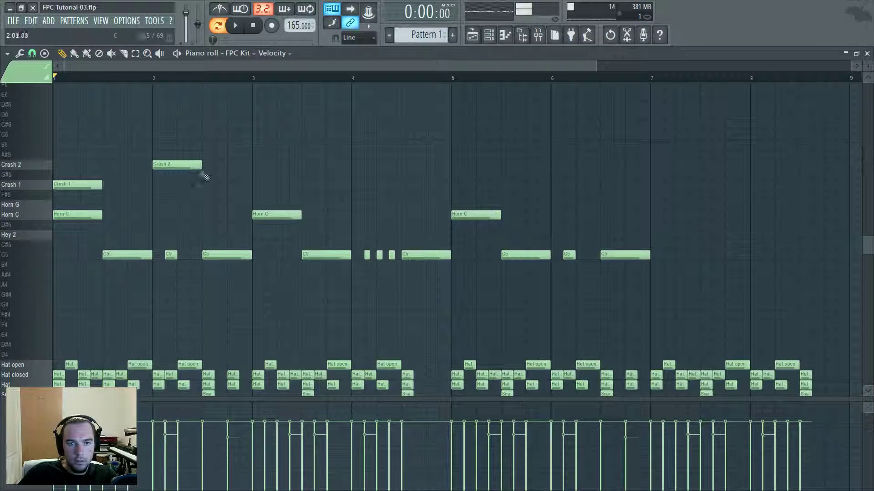
drag(202, 177, 245, 177)
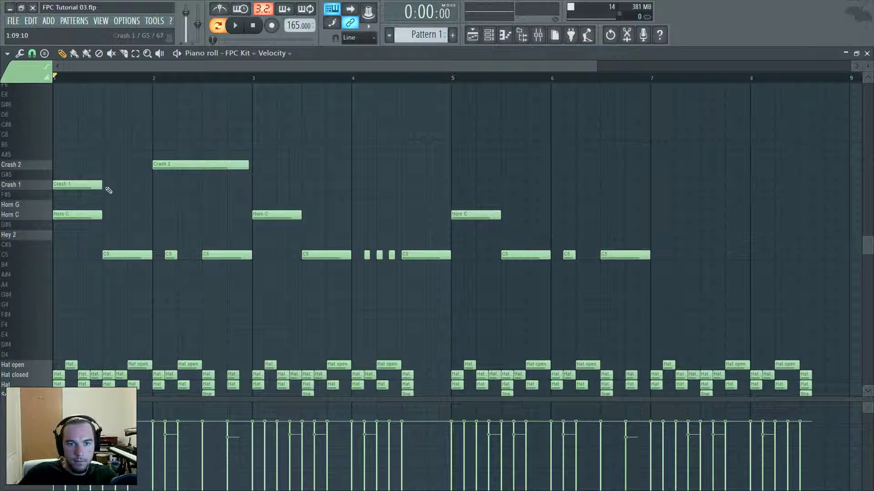
drag(109, 191, 156, 205)
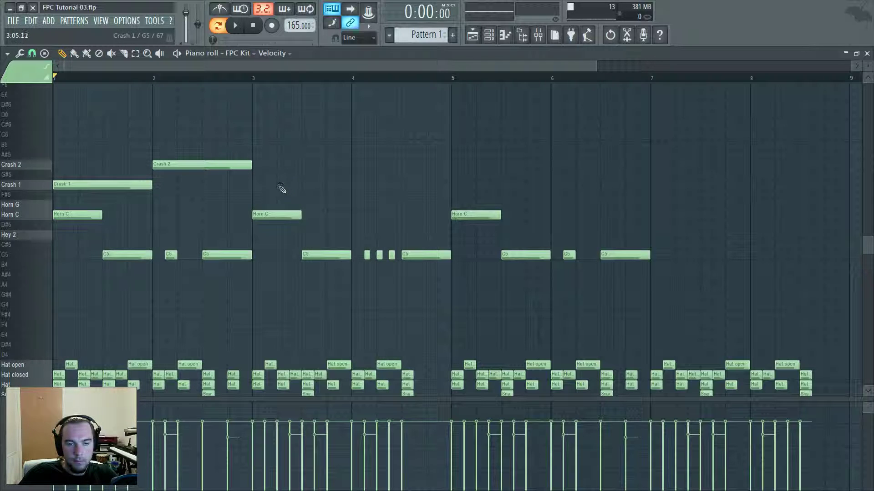
key(space)
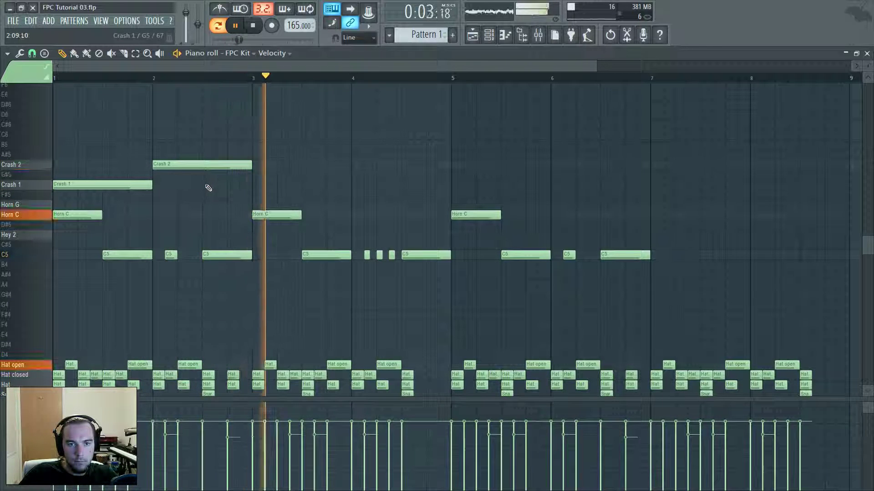
key(space)
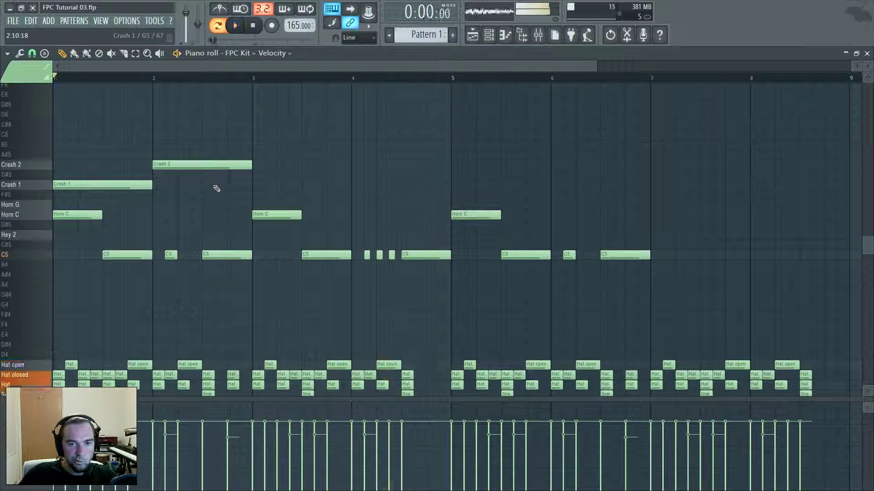
- Stretch Crash 2 across bars 1 and 2, move Crash 1 to bar 3, add another Crash 1 in bar 1, and play back
drag(182, 164, 82, 165)
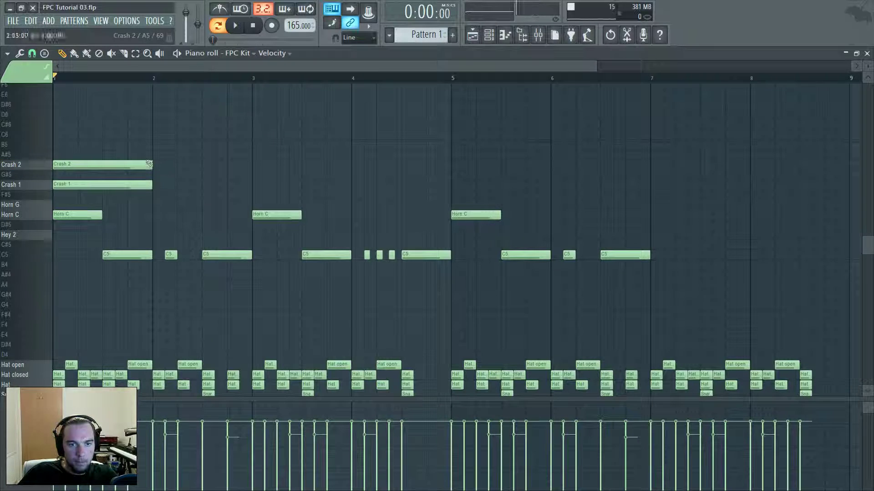
drag(150, 164, 251, 165)
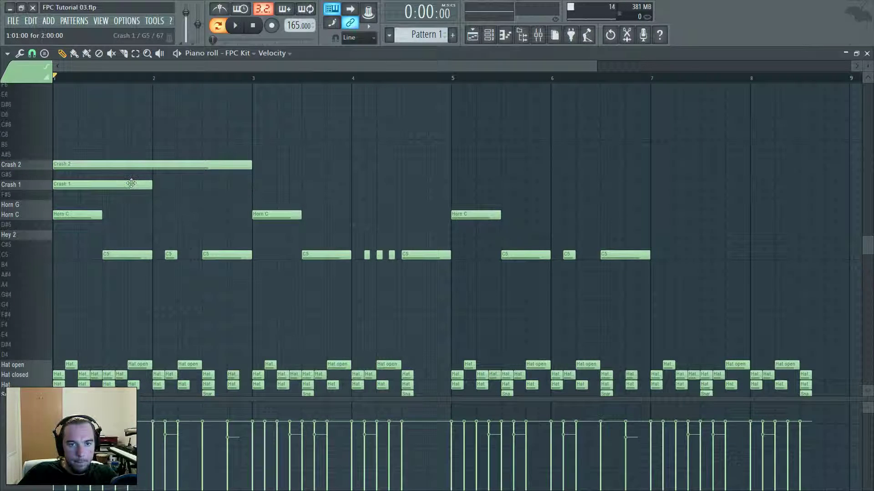
drag(135, 184, 328, 182)
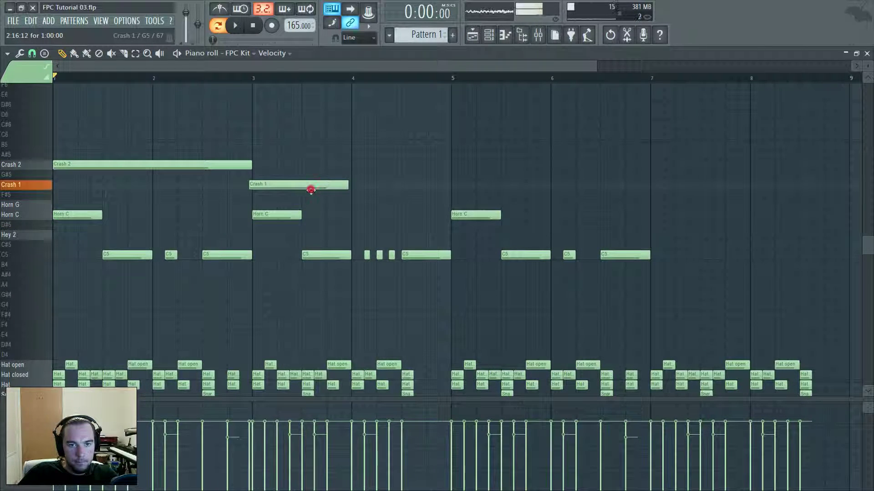
click(64, 185)
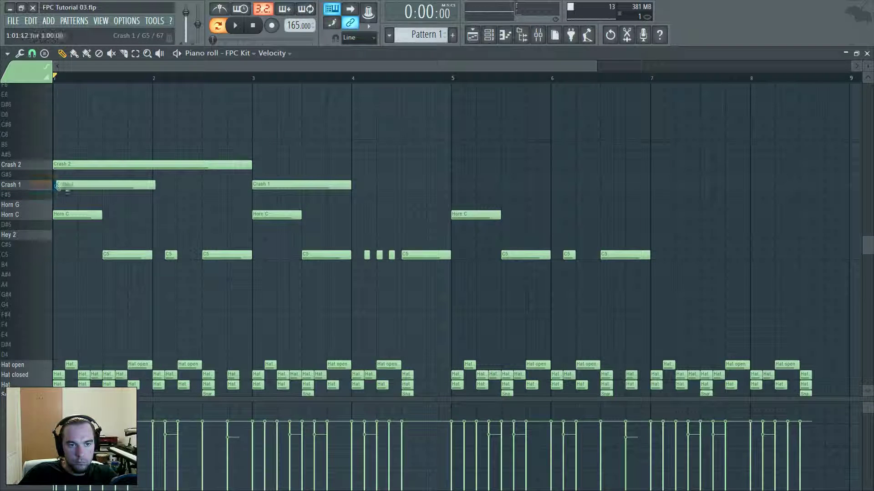
key(space)
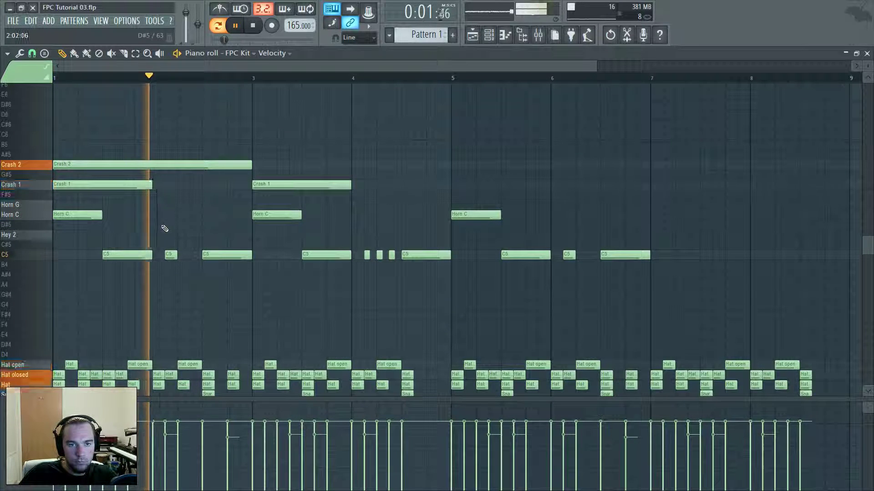
key(space)
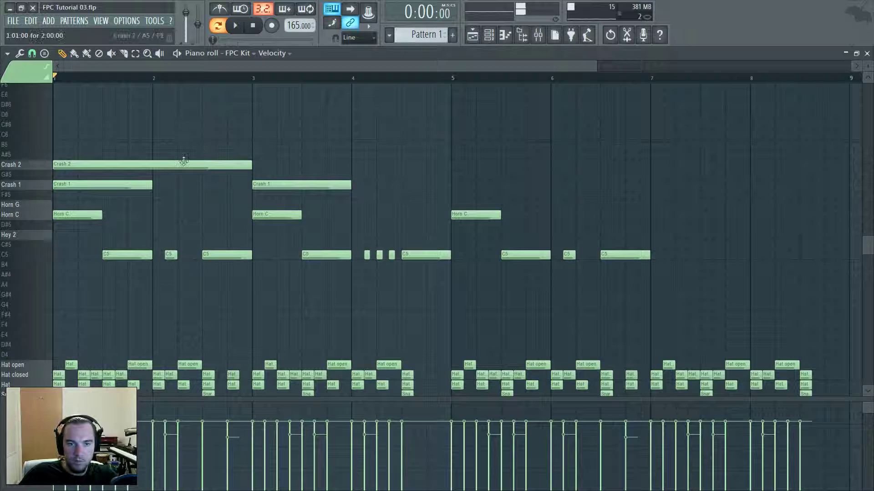
- Shift the Crash 2 note to start at 1:13, shorten it to end at bar 3, and play the pattern
drag(182, 163, 258, 164)
drag(324, 167, 251, 165)
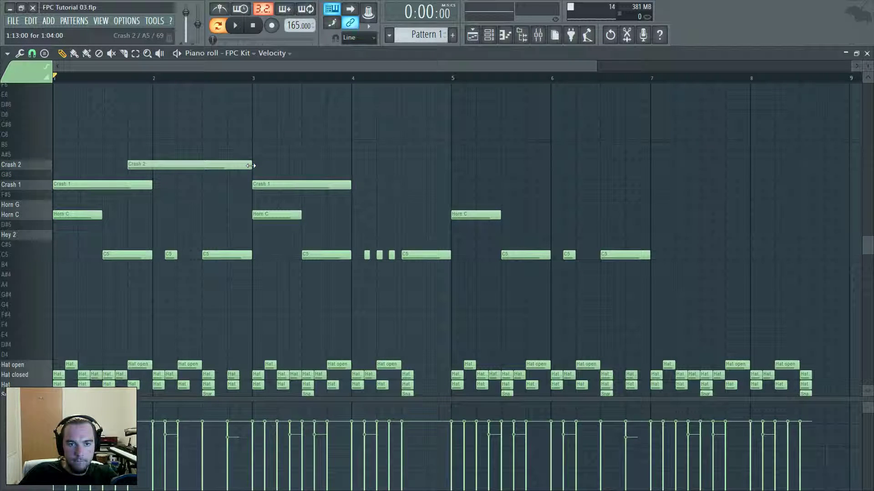
key(space)
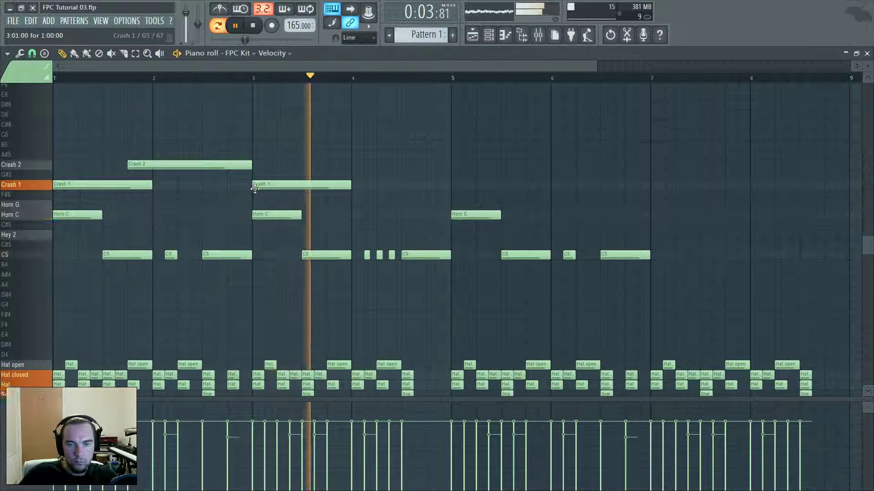
key(space)
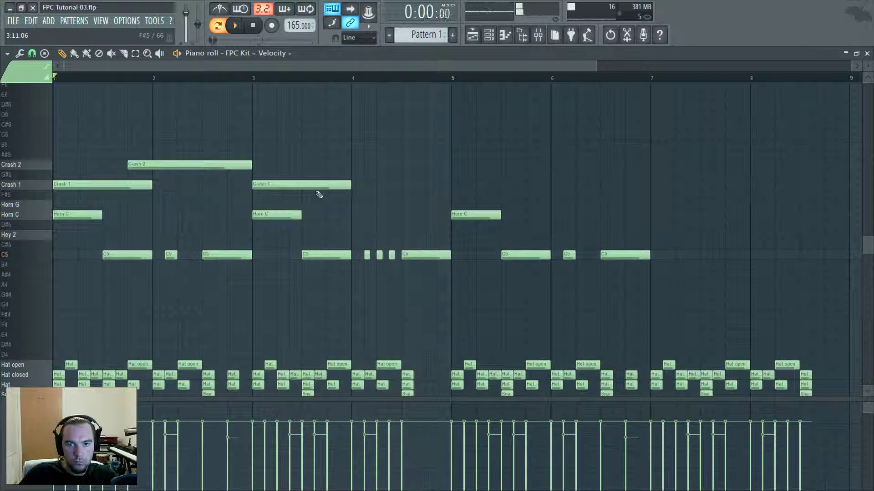
- Move the Crash 2 note to end at bar 5, copy the crash notes of bars 1–4 into bars 5–8, and play back
drag(245, 169, 445, 170)
drag(472, 131, 54, 190)
shift+drag(116, 186, 515, 209)
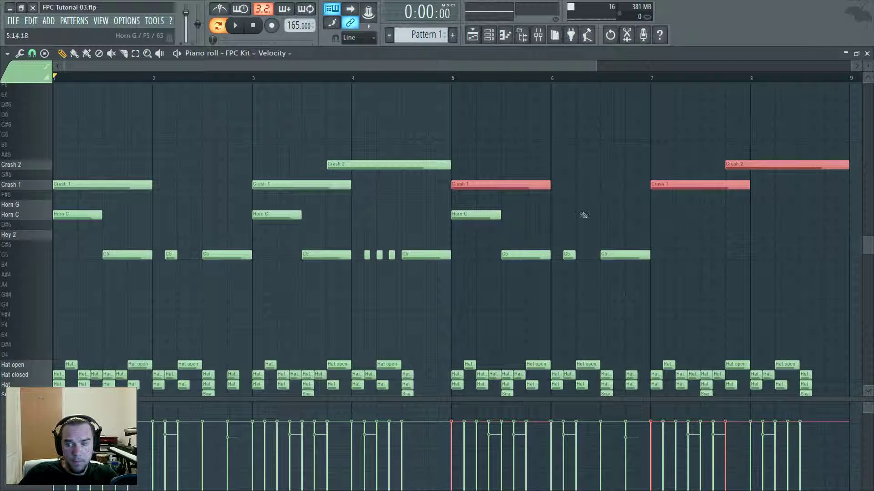
scroll(533, 221, down, 3)
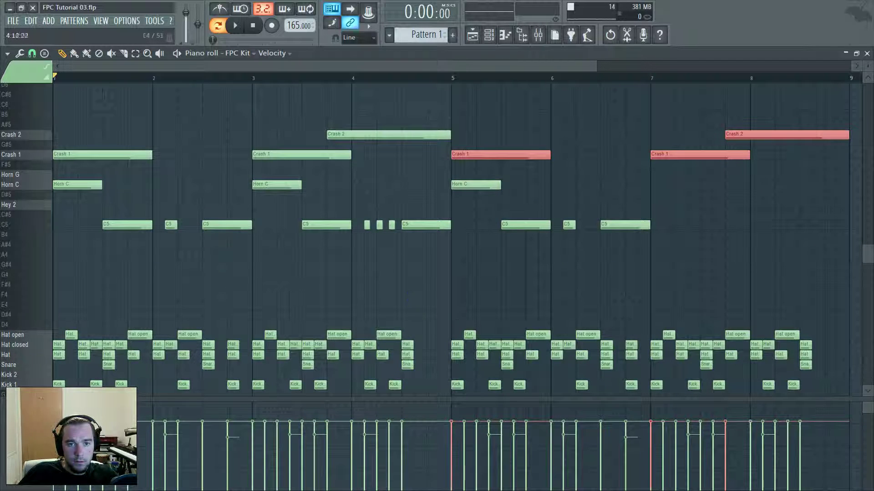
click(416, 296)
key(space)
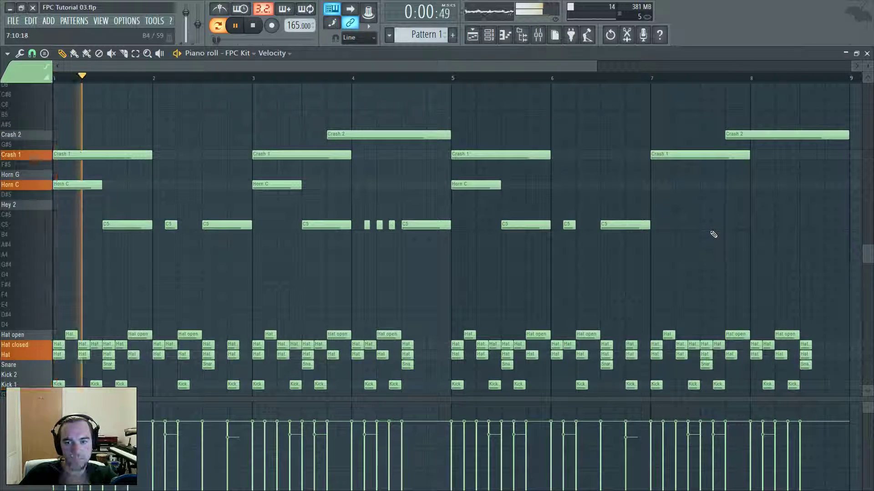
key(space)
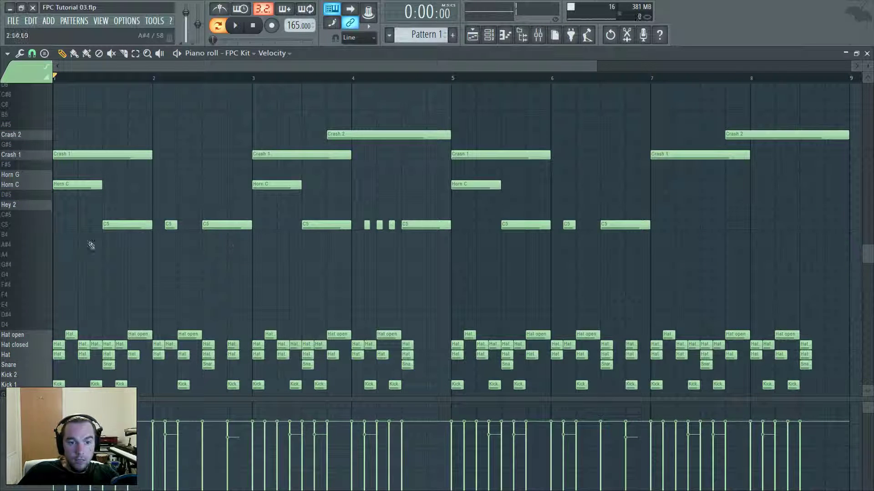
- Close the piano roll, adjust the Hey 1 pad's layer tune slightly, and play the pattern to hear it
click(867, 53)
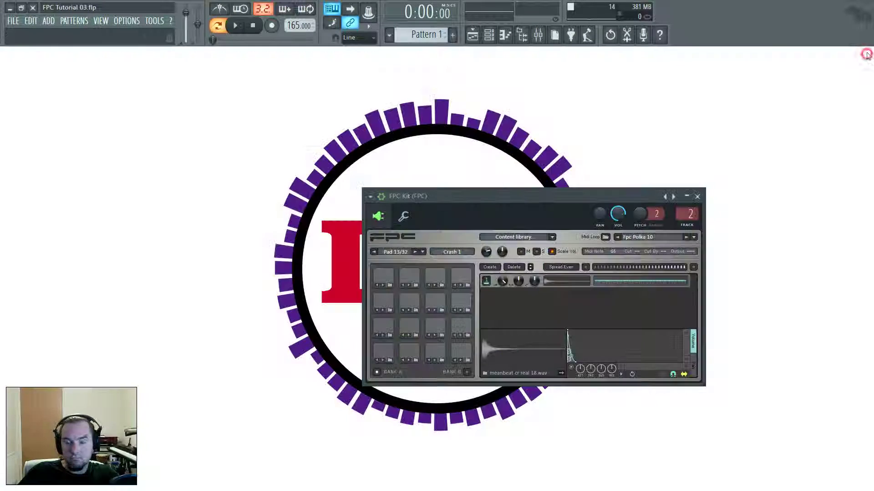
click(383, 303)
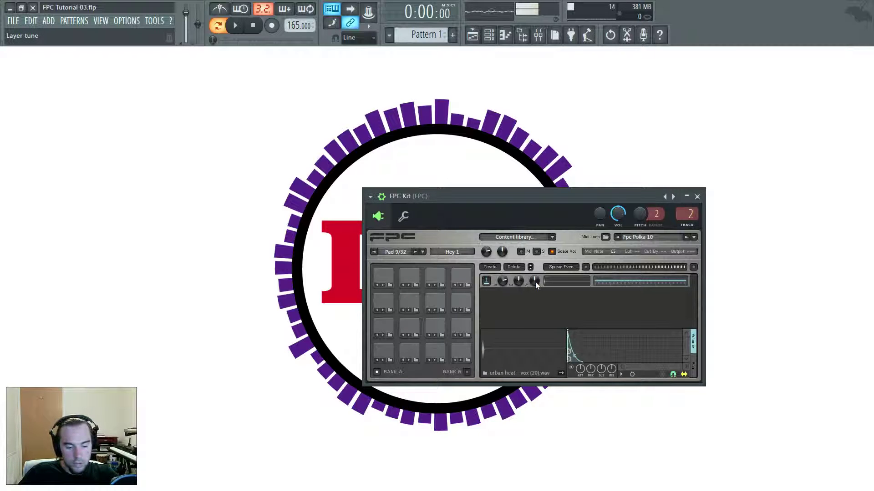
mouse_move(535, 282)
mouse_down()
mouse_move(535, 305)
mouse_move(531, 278)
mouse_up()
key(space)
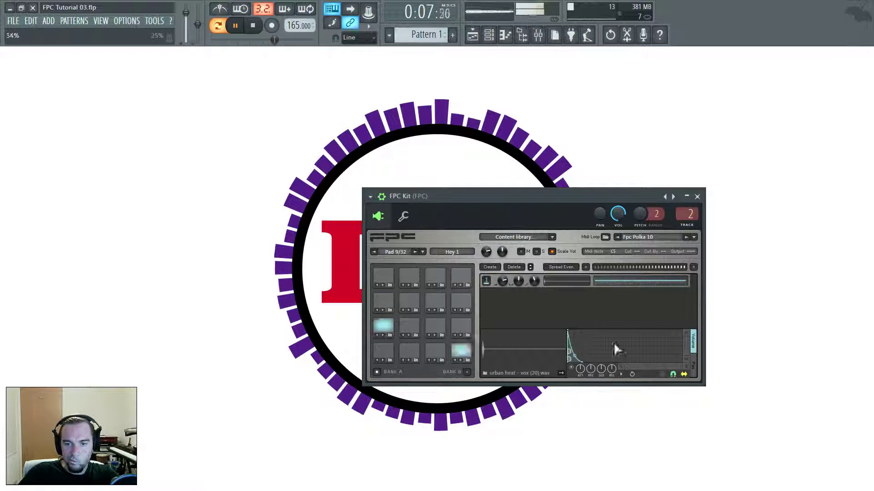
key(space)
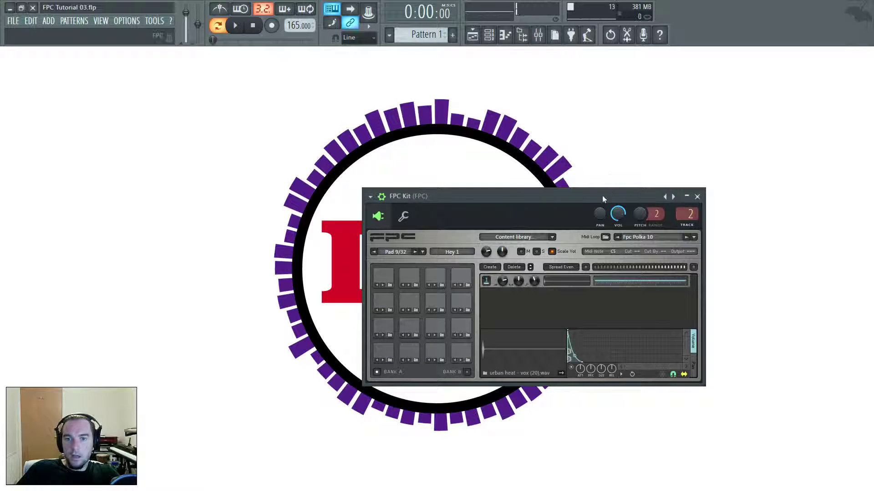
- Centre the FPC window and select the Horn G pad
drag(602, 199, 468, 160)
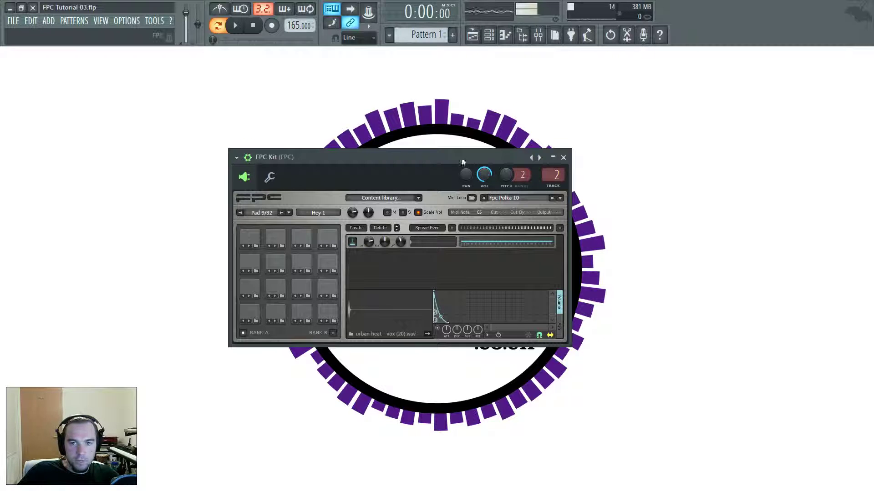
drag(463, 163, 465, 178)
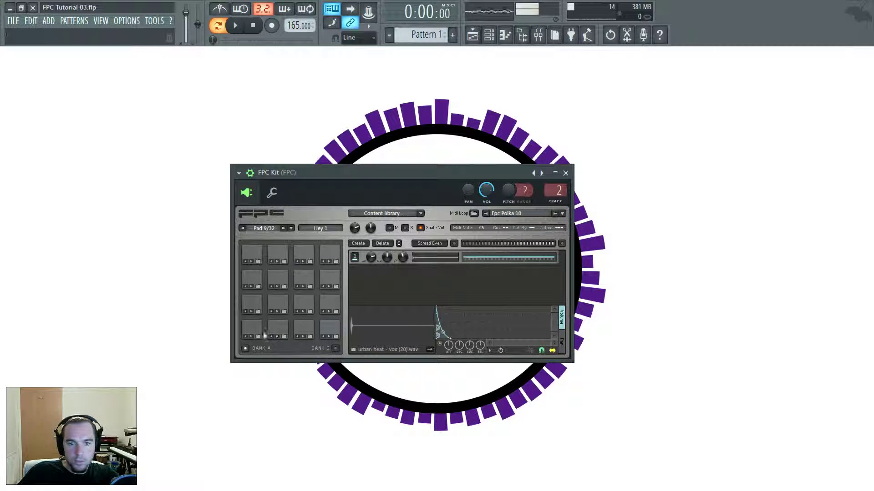
click(335, 284)
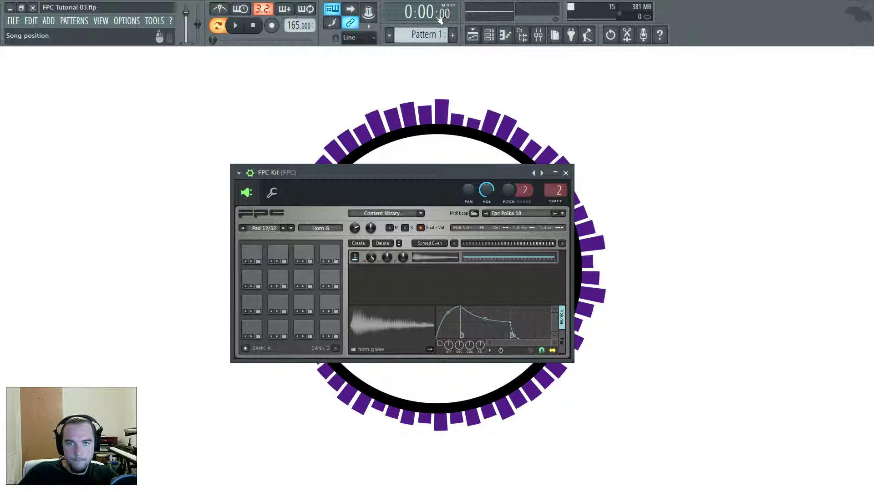
- Place a Horn G note at the start of bar 7 in the piano roll, one bar and four steps long
click(506, 35)
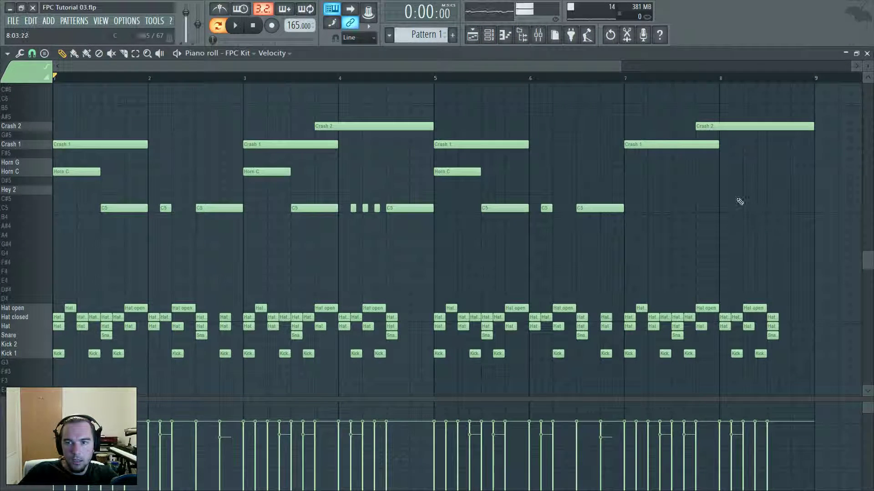
scroll(733, 196, up, 3)
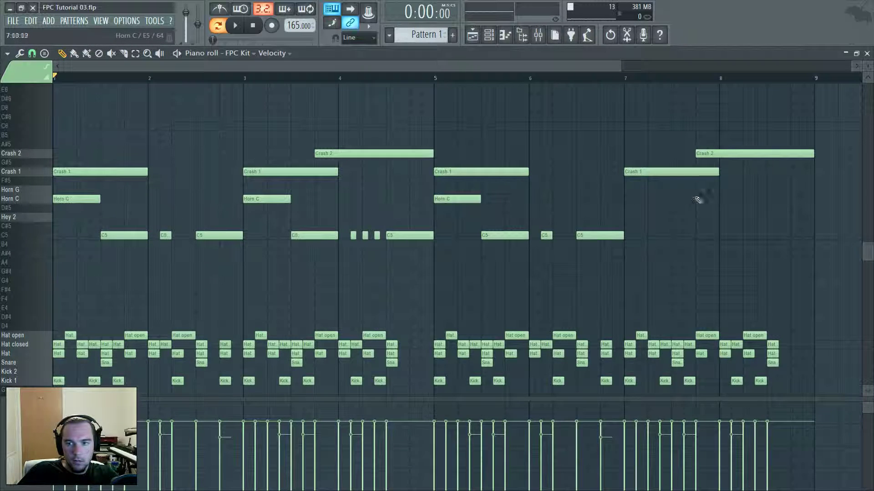
mouse_move(634, 199)
mouse_down()
mouse_move(624, 214)
mouse_move(627, 187)
mouse_up()
click(717, 192)
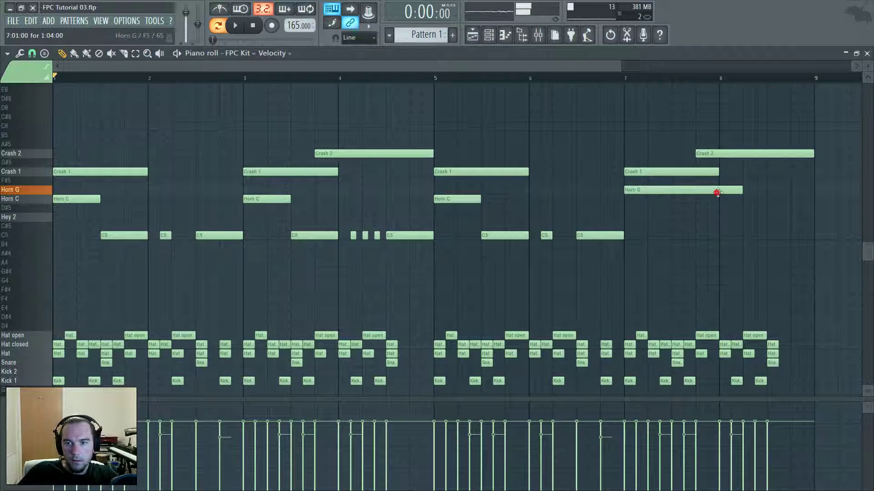
- Shift the Horn G note to end at bar 9, and reverse the Horn G pad's sample in FPC
drag(717, 192, 786, 190)
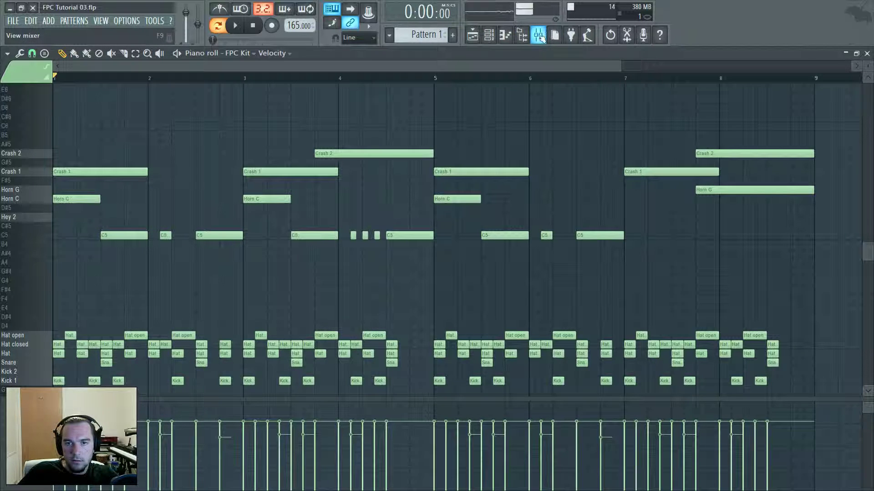
click(489, 35)
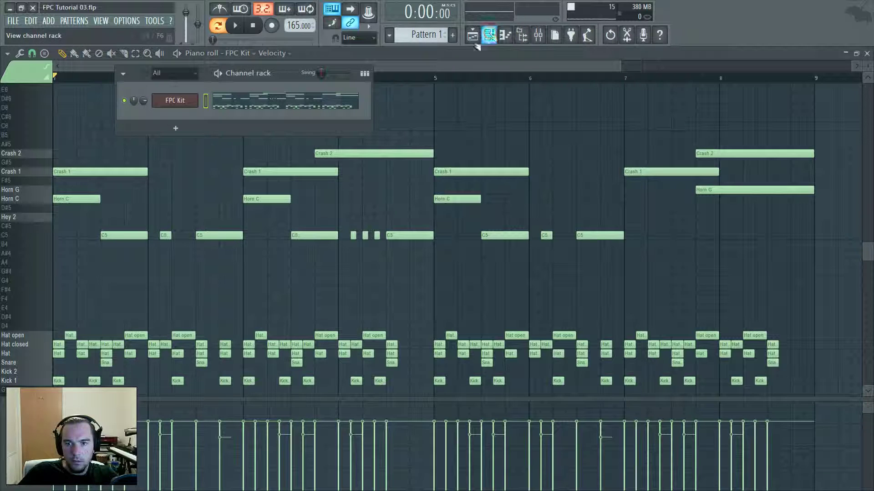
click(175, 99)
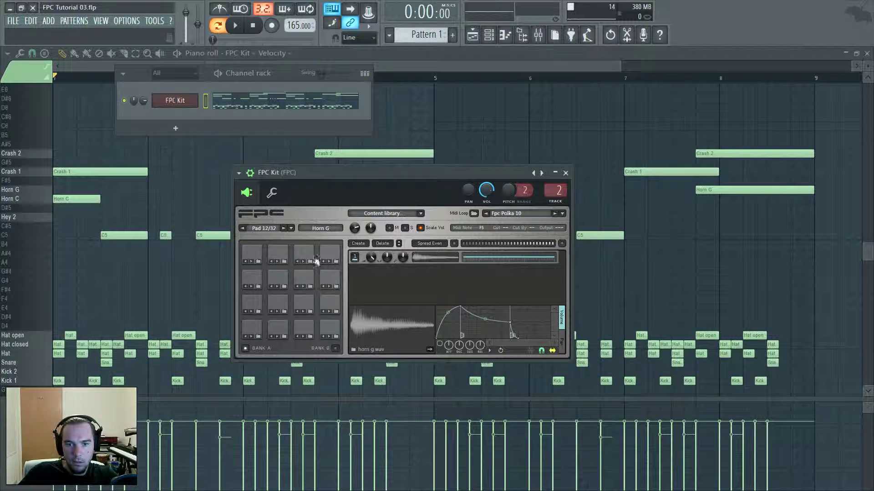
click(330, 279)
click(432, 345)
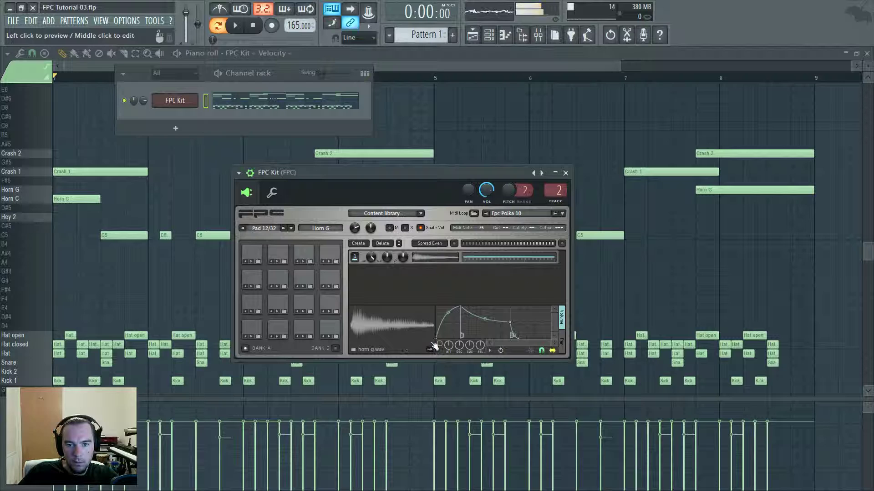
click(430, 349)
click(417, 348)
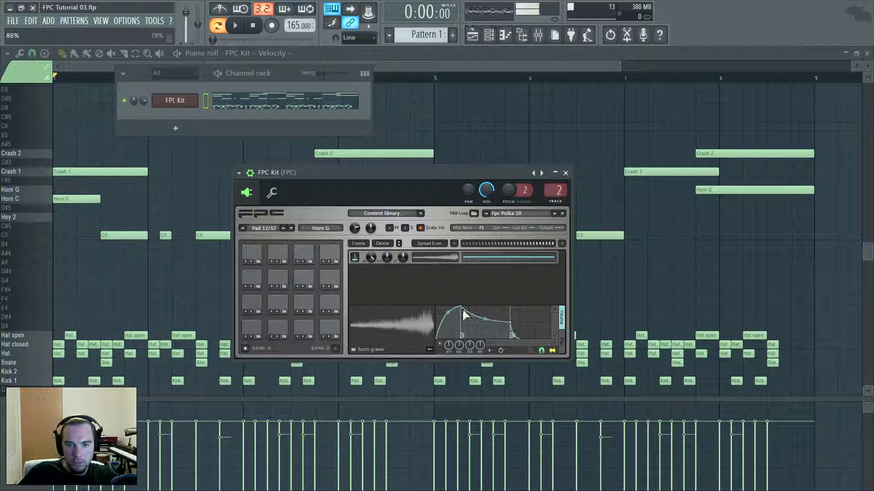
- Remove the attack from Horn G's volume envelope, preview the pad, and extend the decay point outward at full level
drag(463, 311, 437, 309)
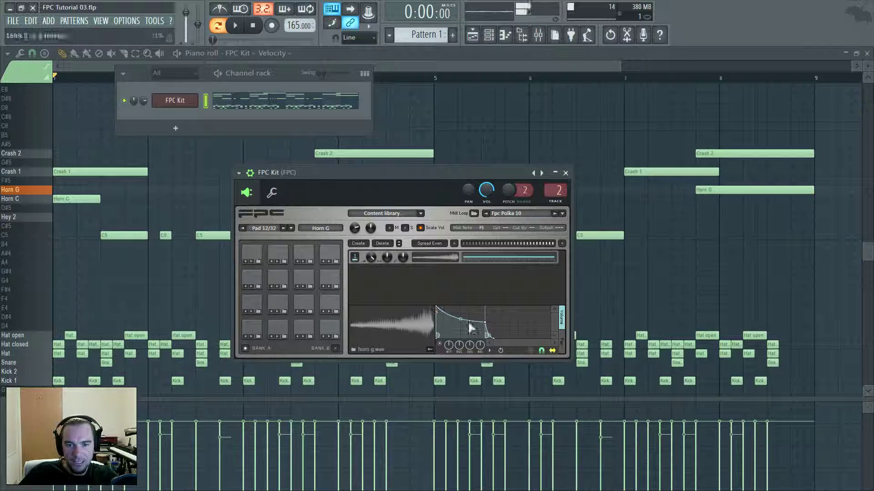
key(v)
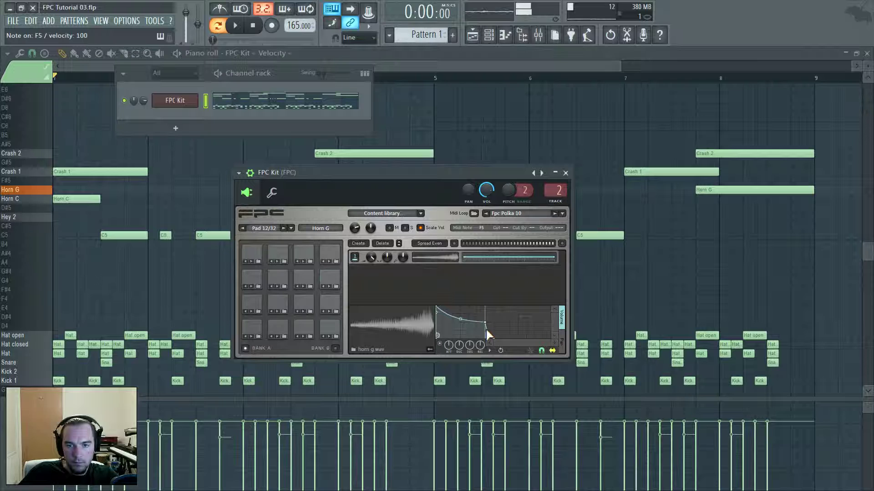
key(v)
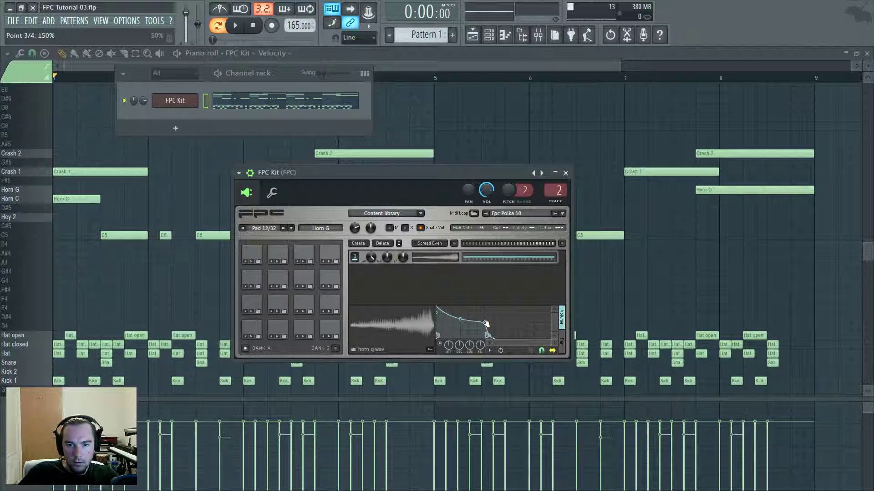
drag(485, 324, 535, 302)
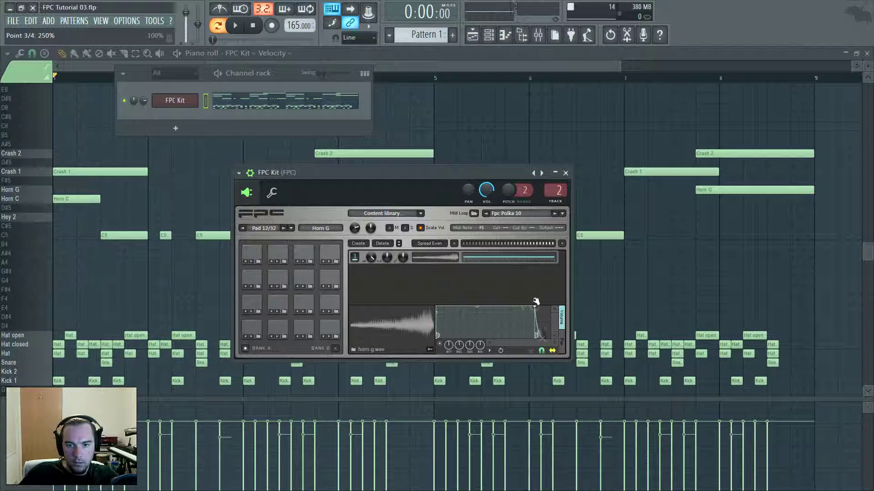
- Add points and curves to Horn G's volume envelope so it repeatedly dips to zero, and play the pattern to hear it
right_click(461, 307)
drag(461, 307, 487, 339)
right_click(463, 321)
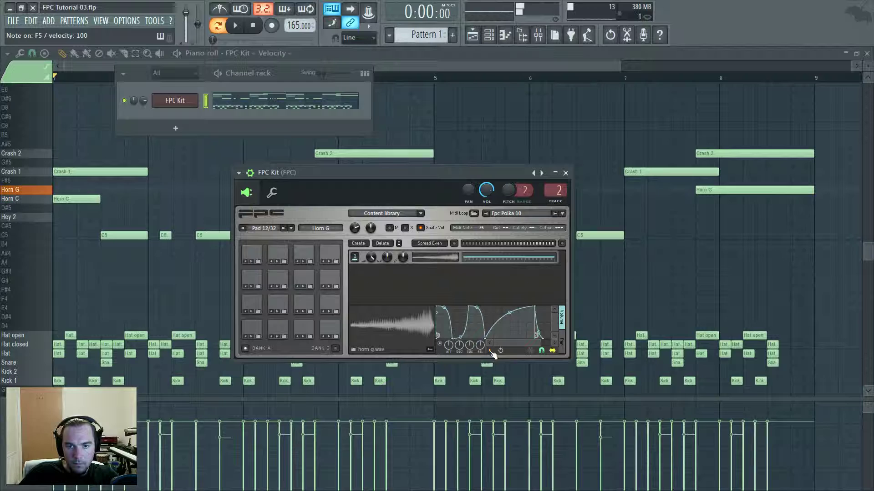
drag(509, 312, 527, 338)
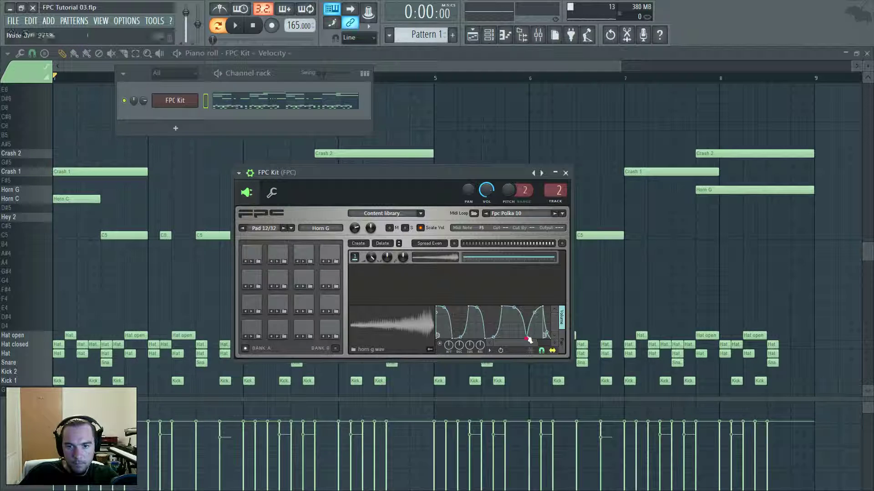
mouse_move(527, 338)
mouse_down()
mouse_move(542, 345)
mouse_move(518, 345)
mouse_move(543, 346)
mouse_up()
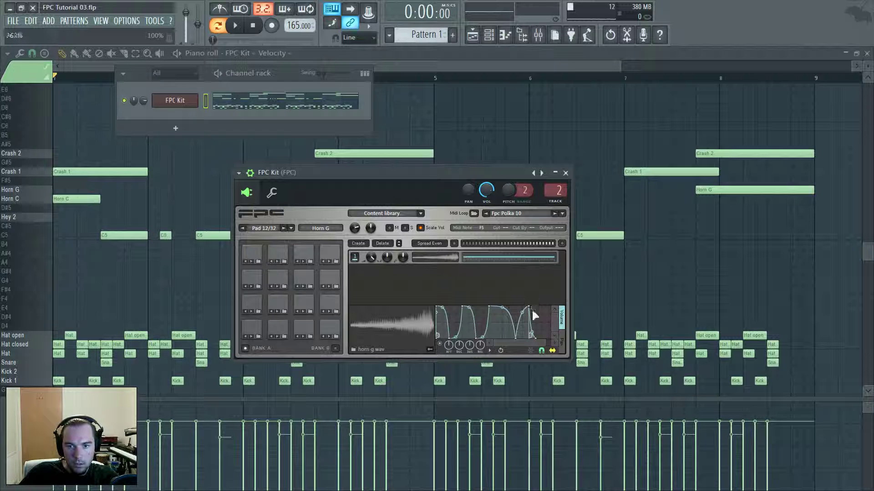
drag(533, 307, 529, 329)
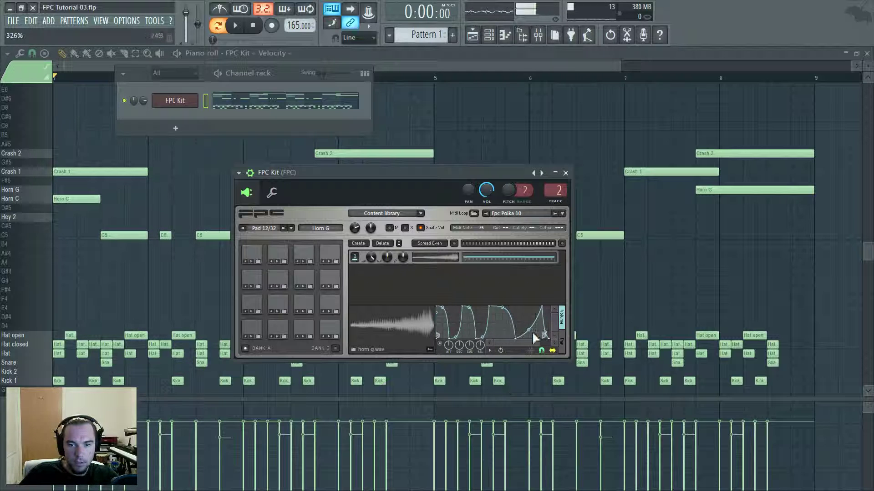
key(r)
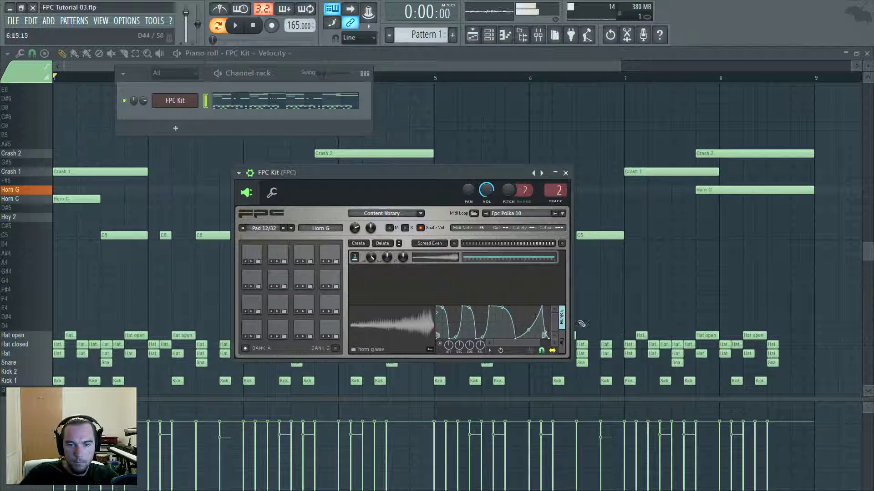
click(235, 26)
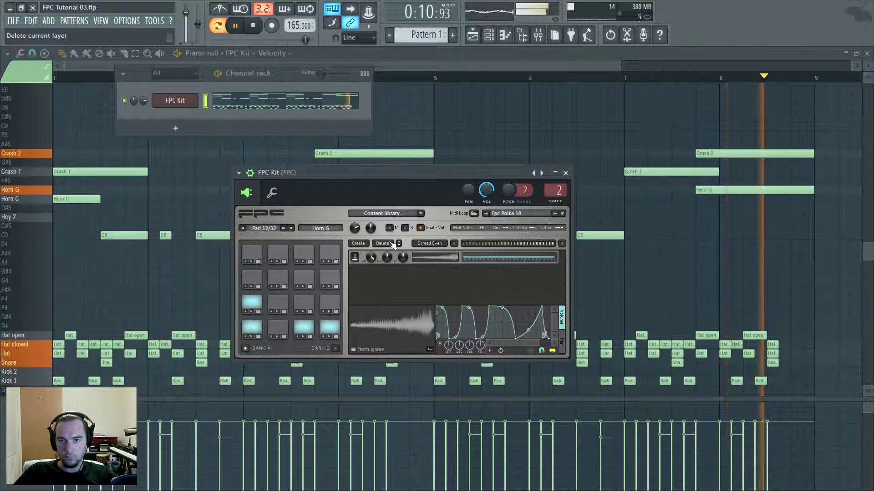
key(space)
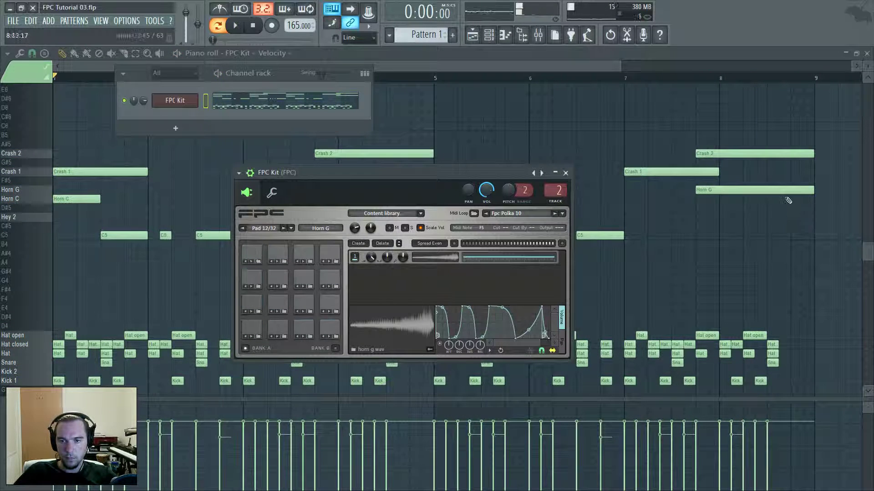
- Move the Horn G note to the start of bar 7, extend it to bar 9, and play from bar 7
drag(758, 190, 688, 191)
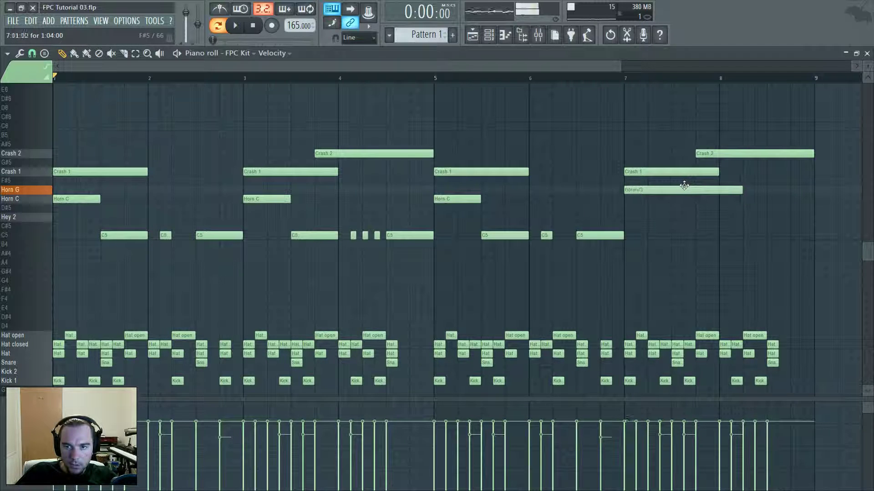
drag(742, 190, 815, 211)
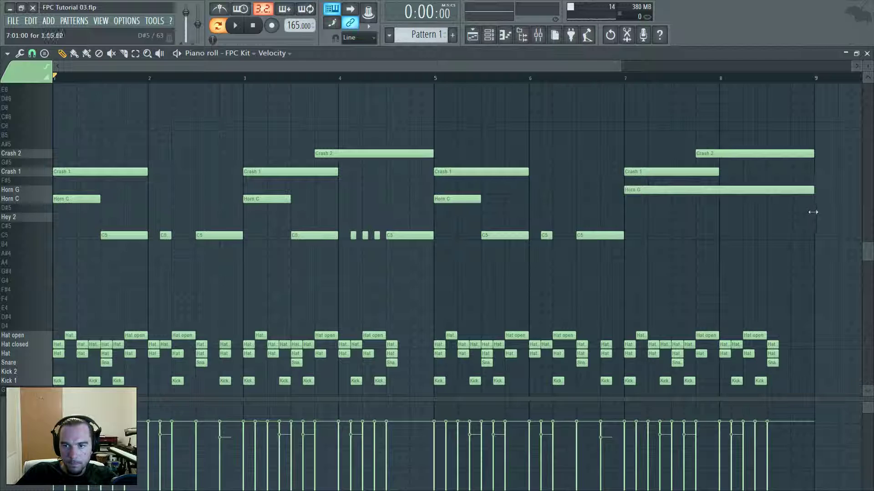
click(622, 77)
key(space)
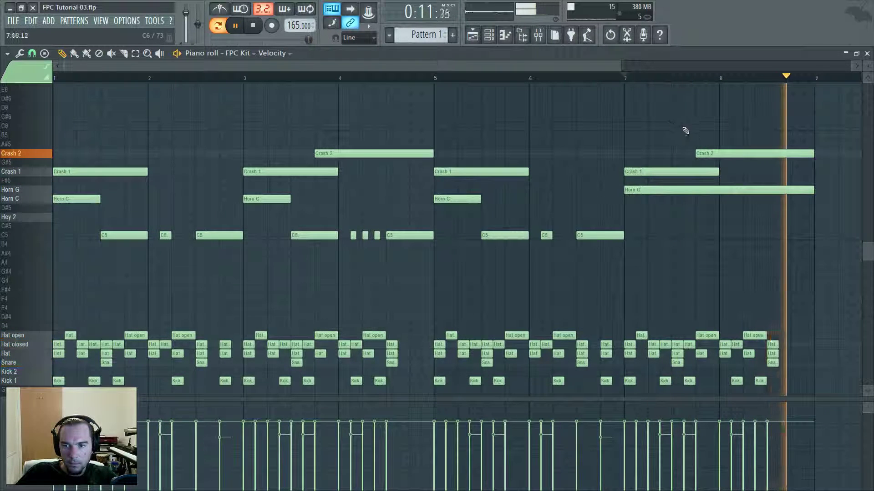
key(space)
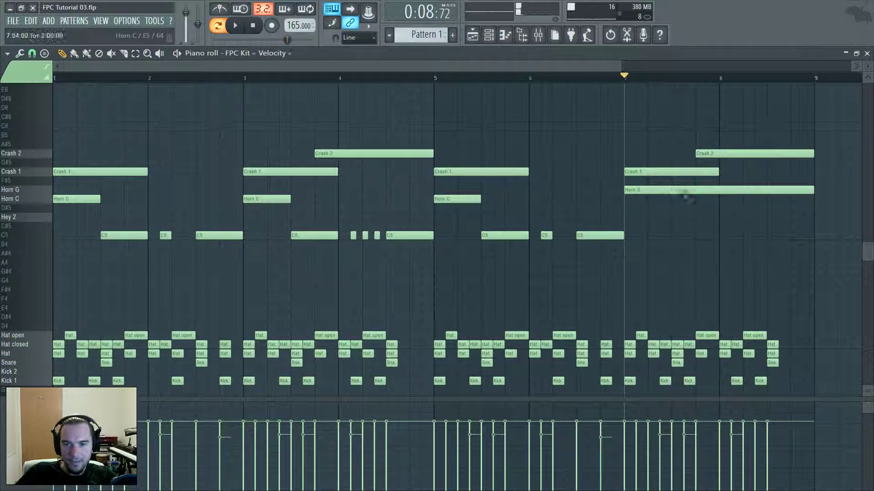
- Shorten the Horn G note to one bar and move it to the start of bar 8
drag(683, 190, 683, 187)
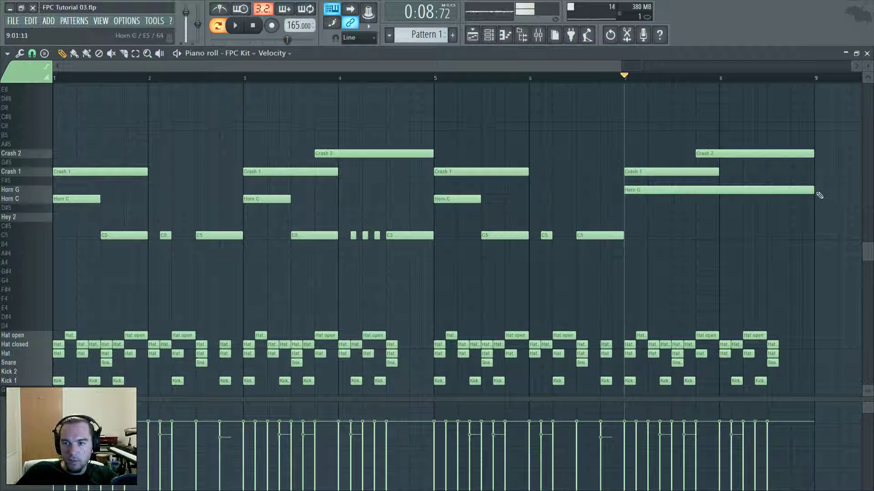
drag(813, 191, 778, 187)
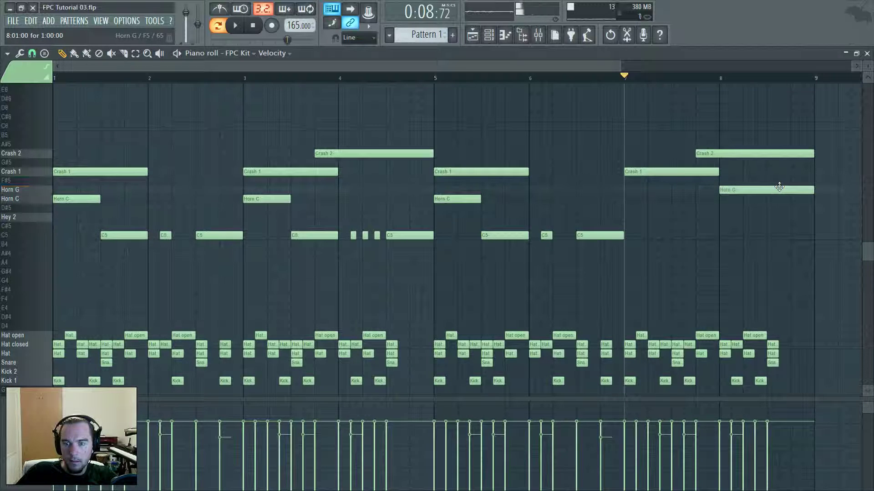
- Load the Default ADSR.fnv state file into the Horn G pad's volume envelope
key(Tab)
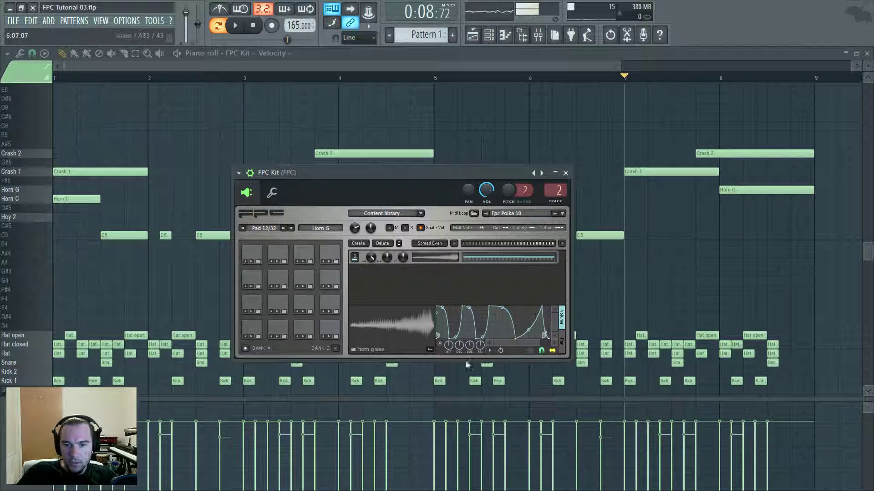
click(490, 351)
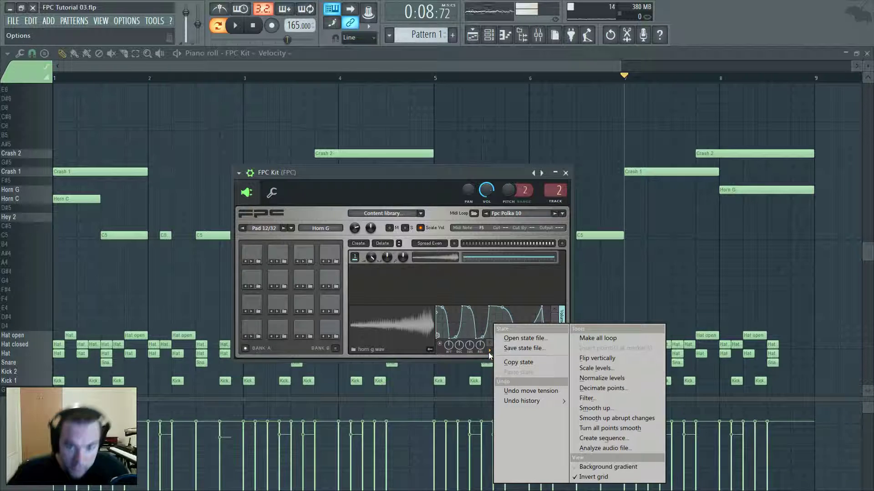
click(489, 353)
click(489, 353)
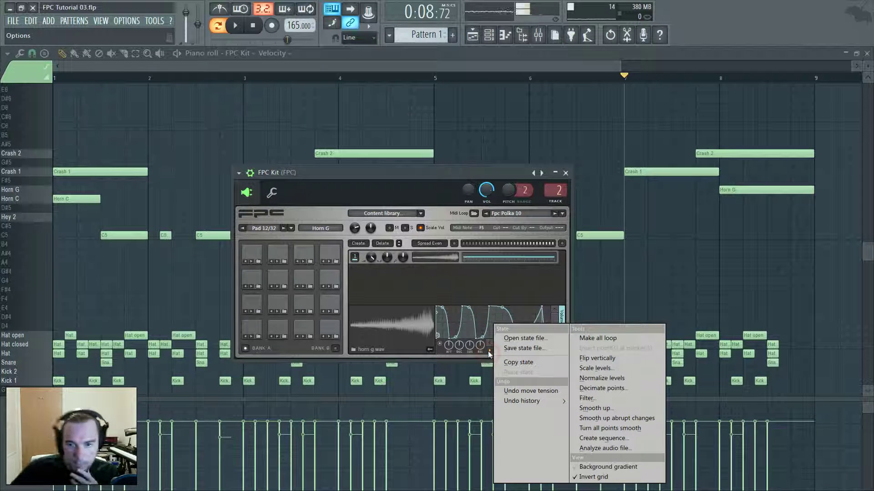
click(525, 338)
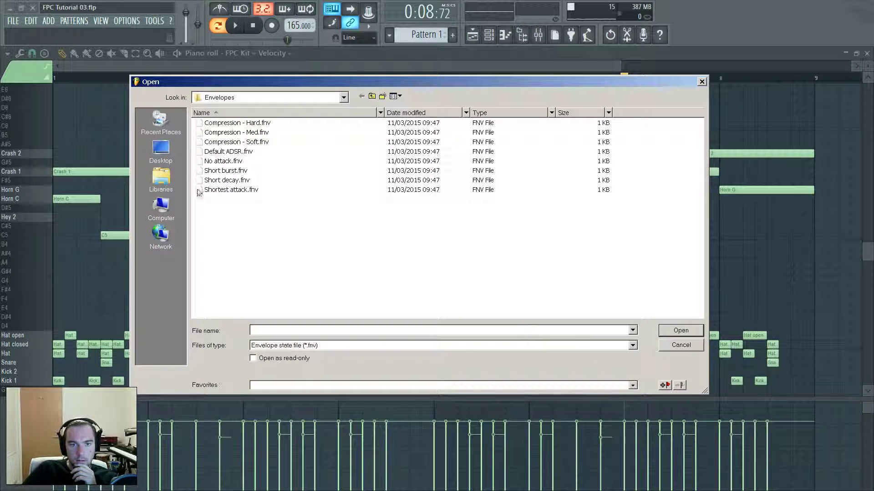
click(231, 152)
click(686, 331)
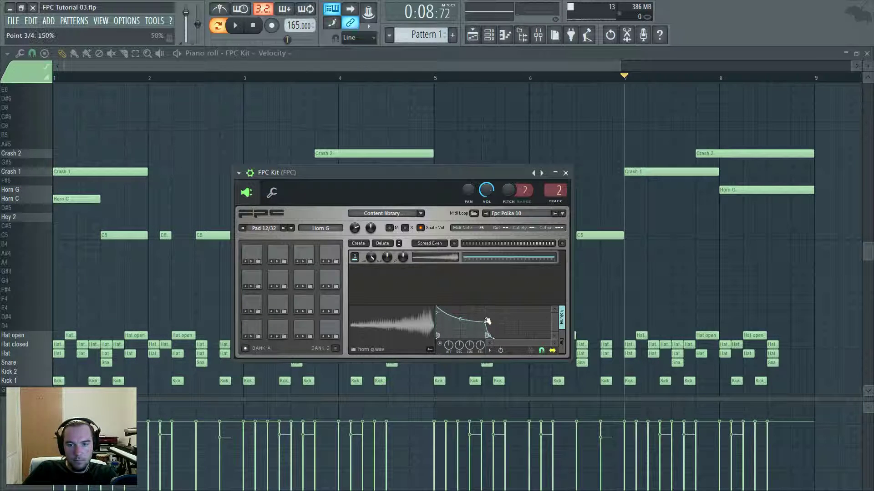
- Pull the Horn G volume envelope's attack and decay points back to the very start, and preview the shortened sound
drag(487, 322, 438, 323)
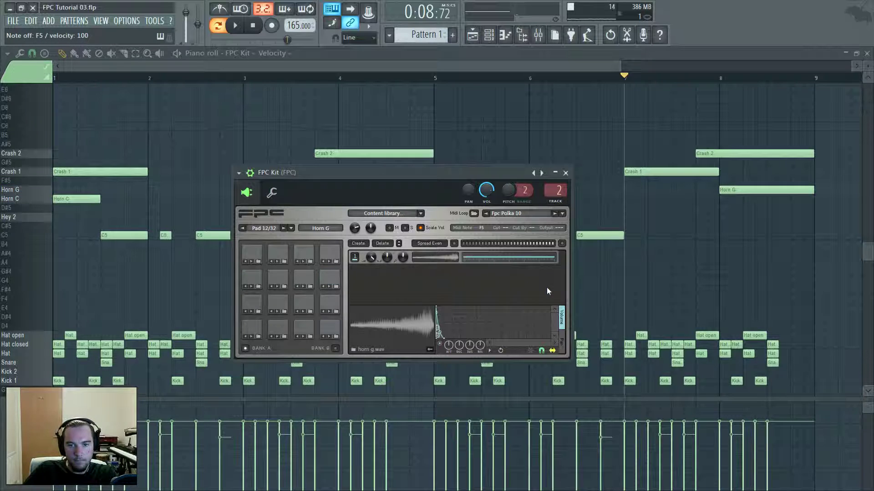
key(v)
key(v)
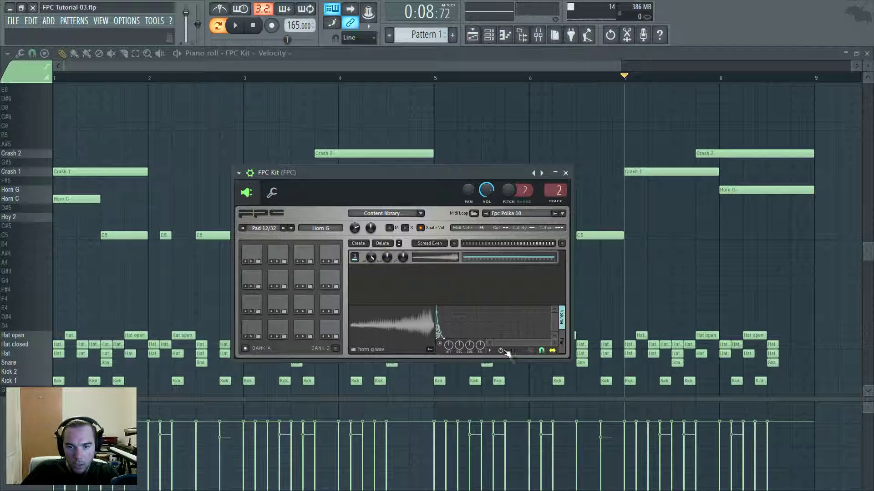
click(491, 354)
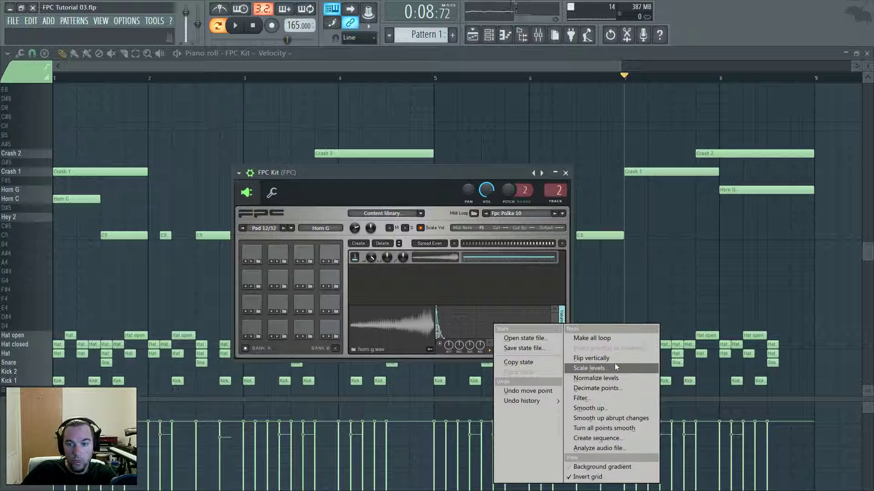
click(495, 288)
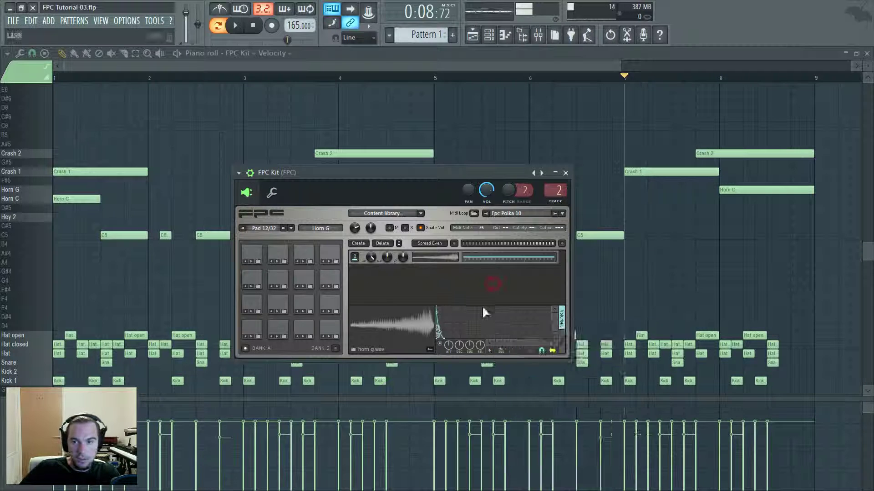
- Close the FPC window and play the pattern from the beginning
click(565, 173)
click(253, 26)
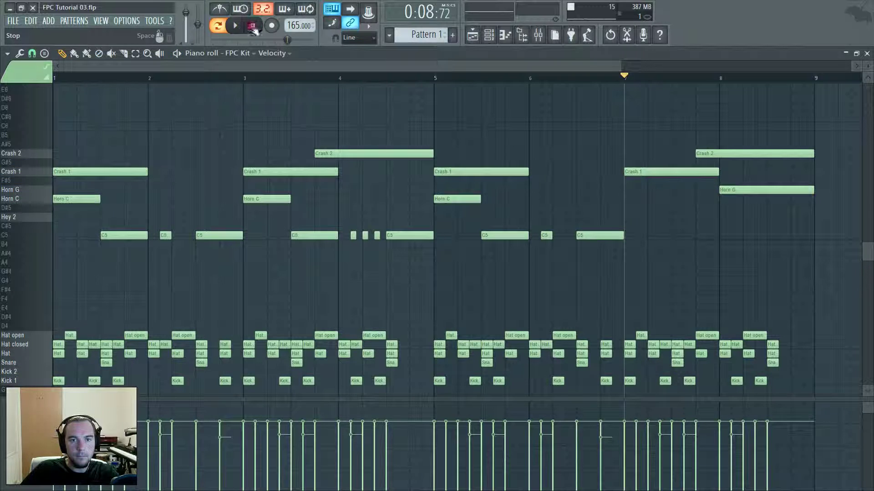
key(space)
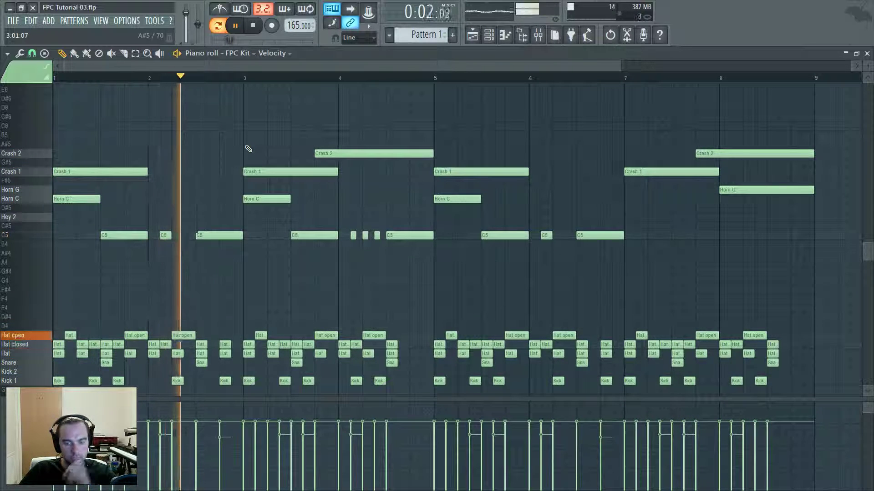
- Close the piano roll and open the mixer while the pattern plays
click(867, 53)
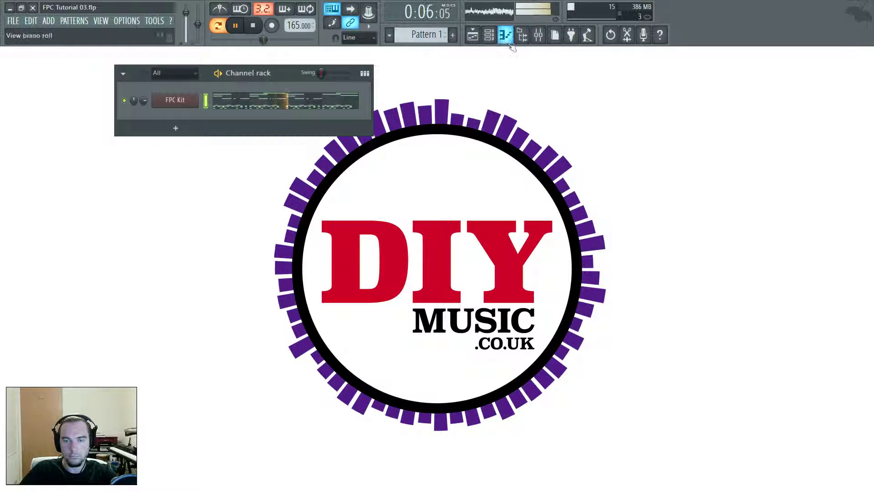
click(538, 38)
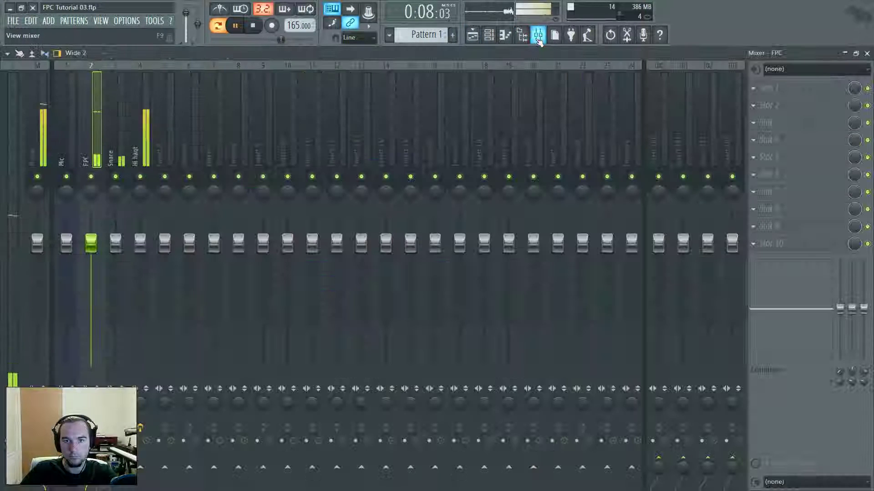
- Inspect the Master, Hi haqt and Insert 5 mixer tracks, checking their levels and effect slots while the pattern plays
scroll(88, 156, down, 3)
click(34, 142)
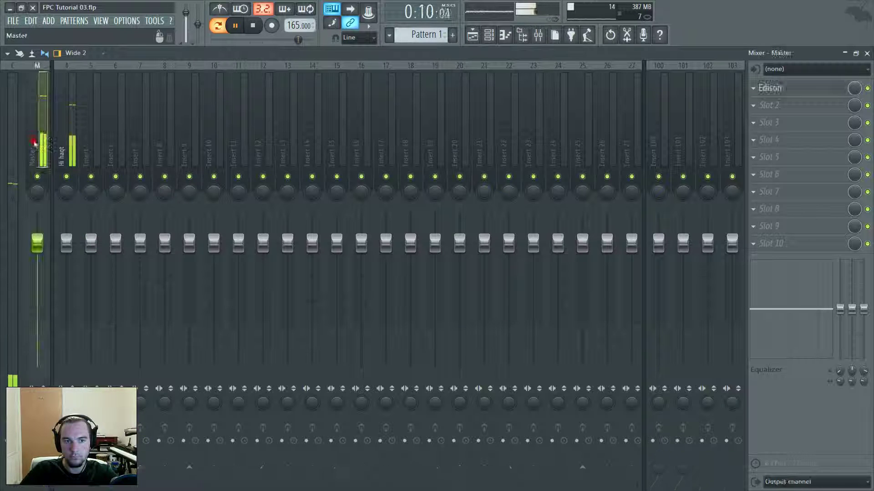
click(98, 122)
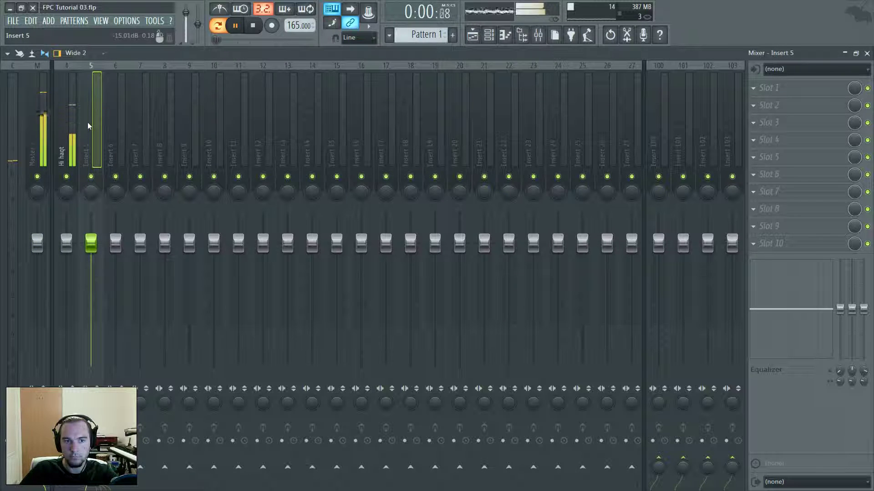
scroll(98, 133, up, 3)
click(132, 158)
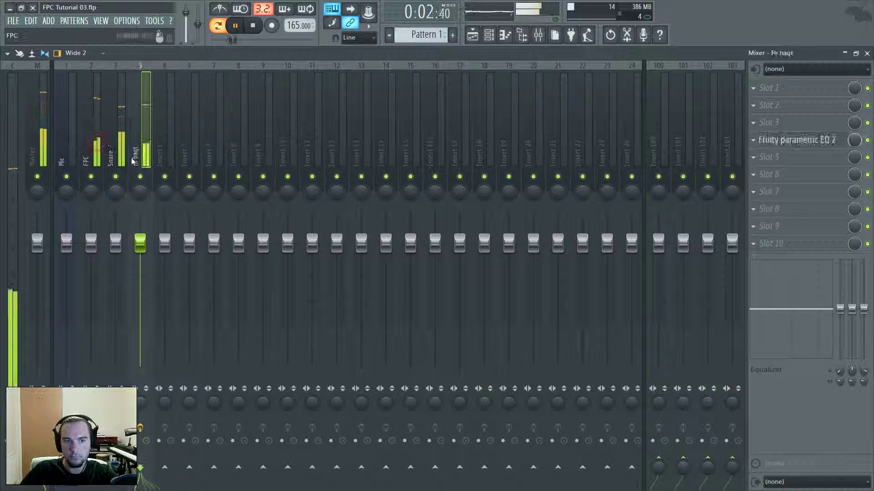
click(163, 136)
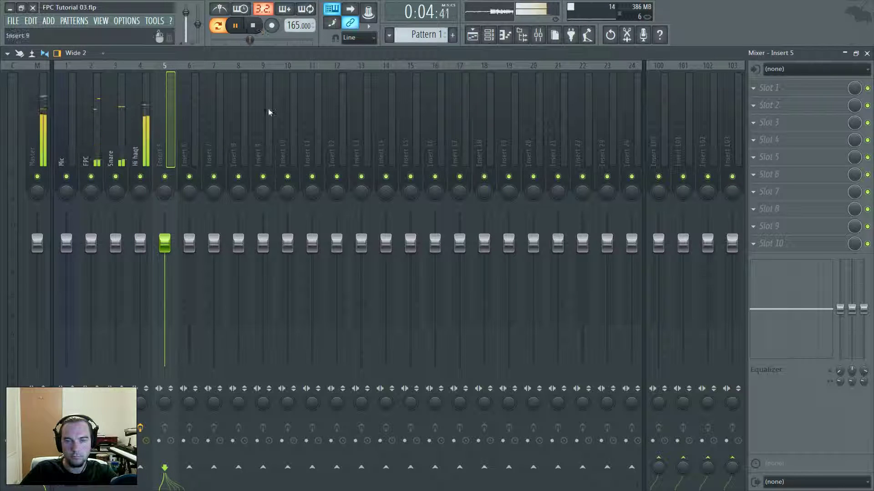
- Close the mixer to return to the FPC Kit plugin window, and stop the pattern playback
click(866, 55)
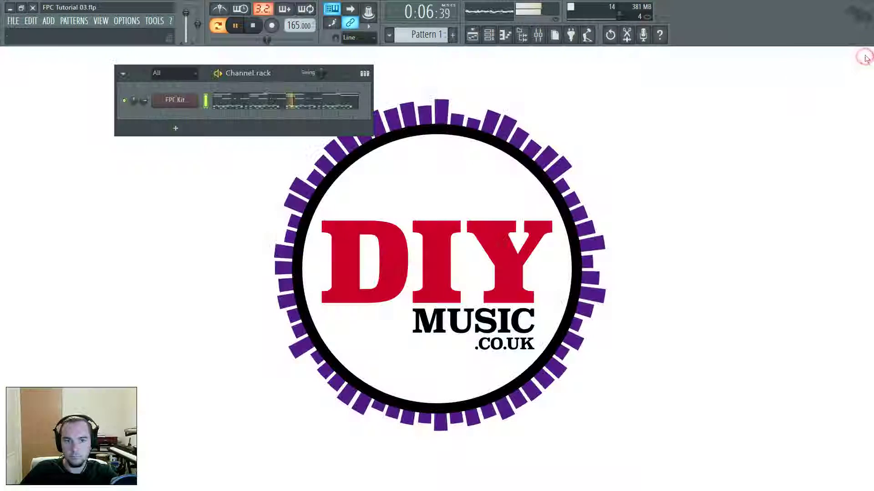
click(175, 100)
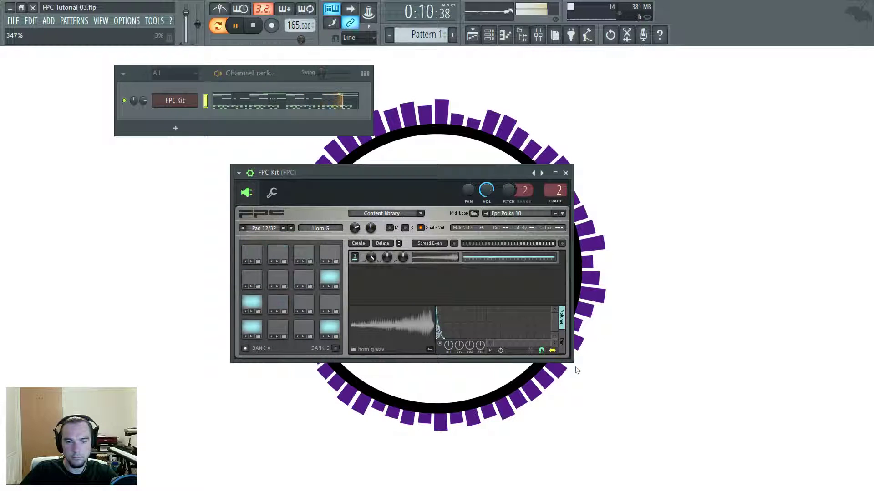
key(space)
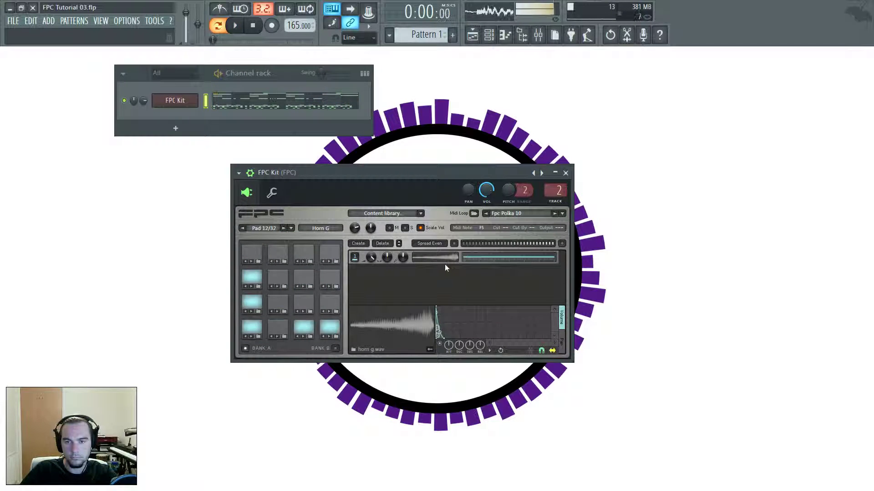